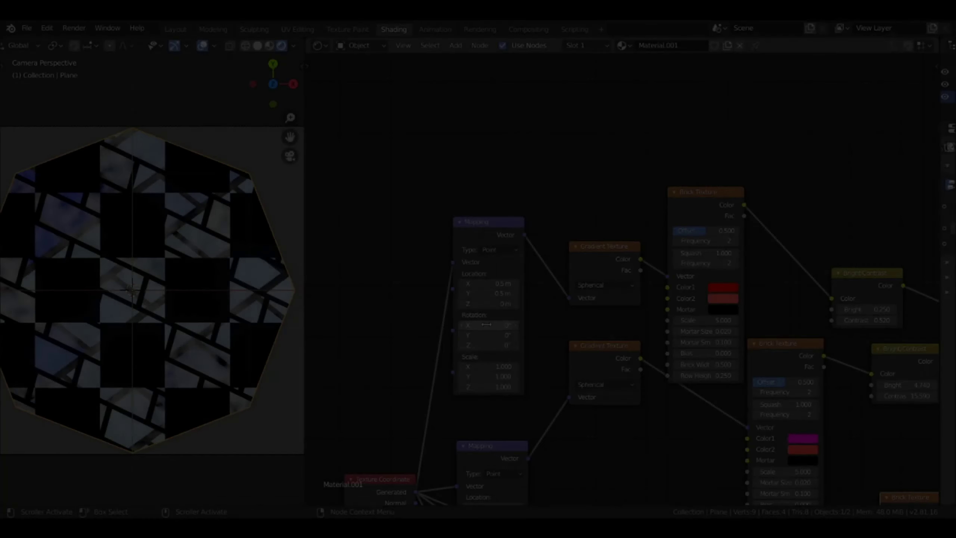
Step: Rotate the Mapping node -3.4° on X and set its X and Y scale to -1
{"action": "type", "text": ".4"}
{"action": "key", "text": "Return"}
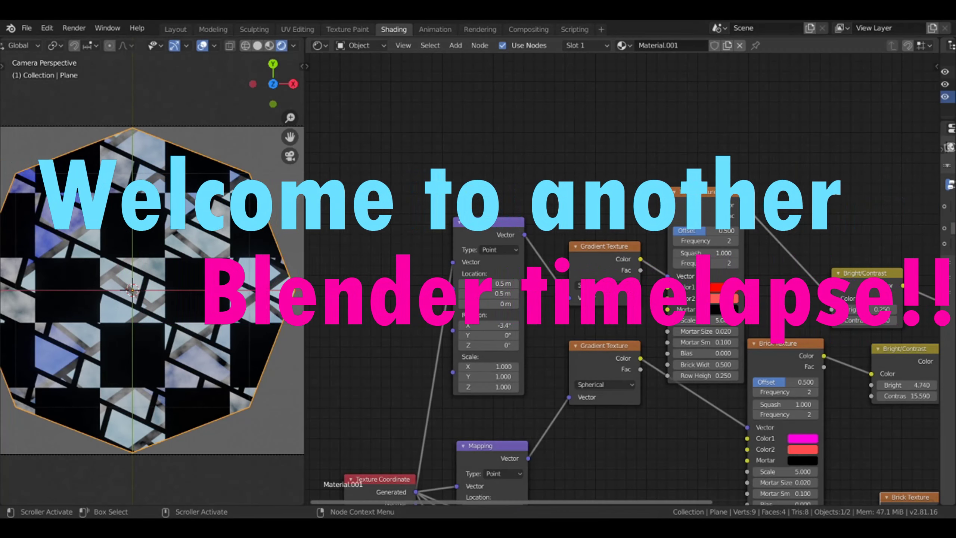
{"action": "left_click", "coordinate": [483, 366]}
{"action": "key", "text": "BackSpace"}
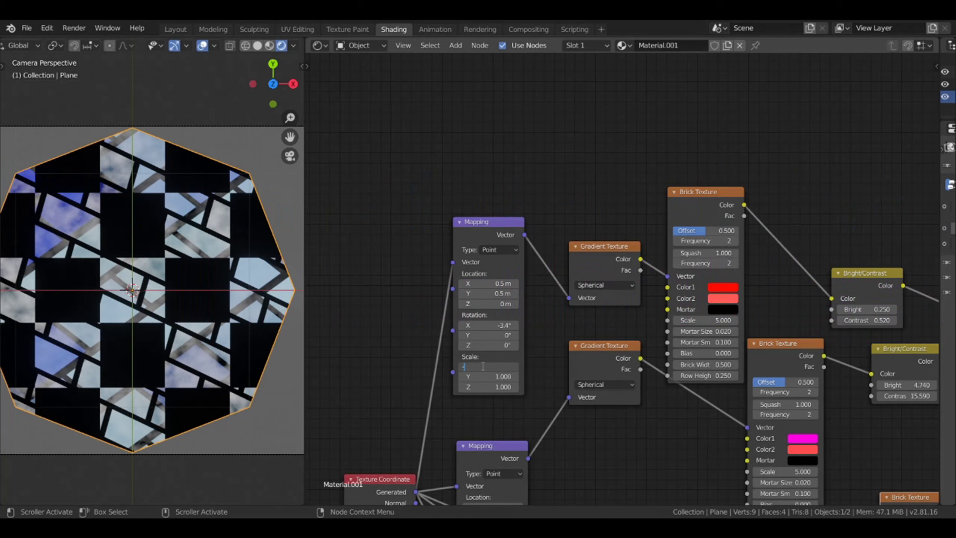
{"action": "type", "text": "-1"}
{"action": "key", "text": "Tab"}
{"action": "key", "text": "Return"}
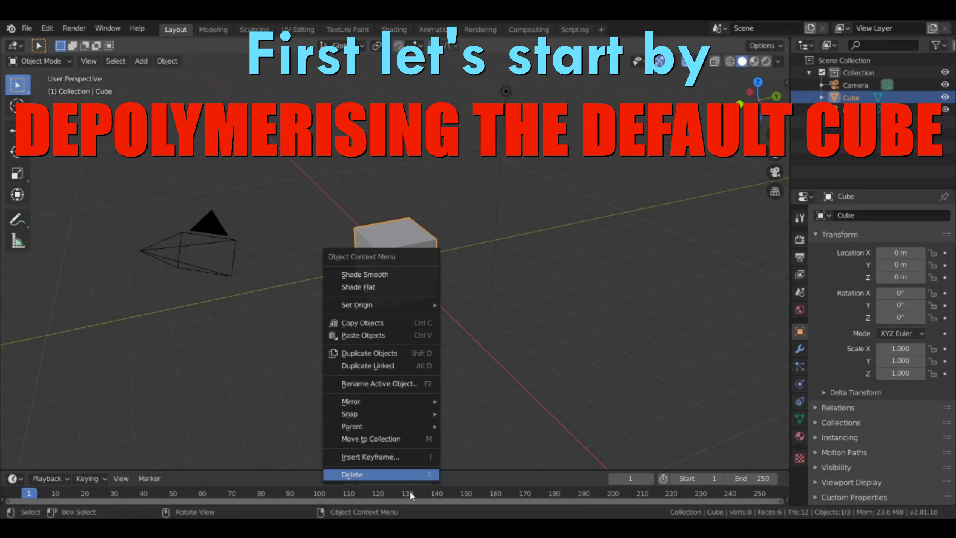
Step: Add a plane, subdivide it in Edit Mode, and scale the corners inward into an octagon
{"action": "left_click", "coordinate": [352, 474]}
{"action": "left_click", "coordinate": [142, 61]}
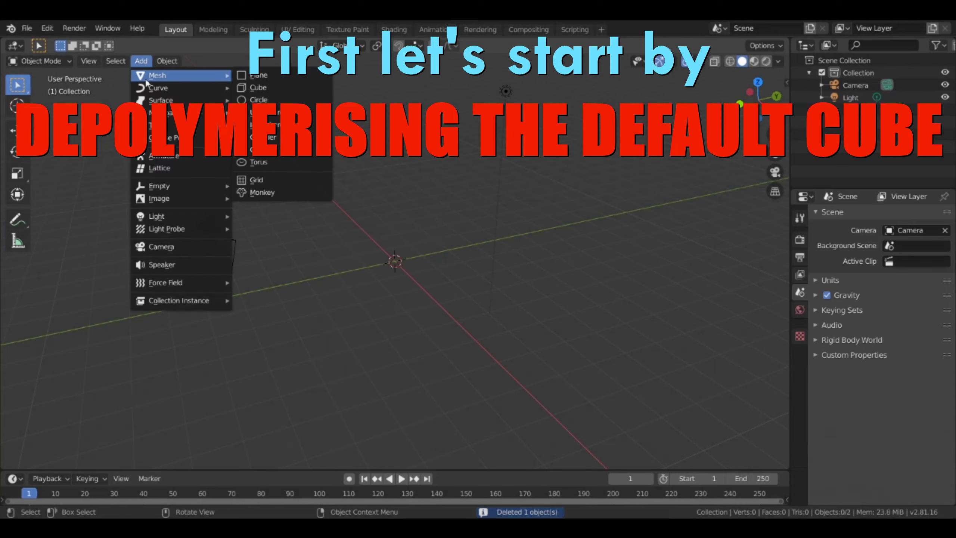
{"action": "left_click", "coordinate": [265, 77]}
{"action": "key", "text": "KP_7"}
{"action": "key", "text": "KP_Decimal"}
{"action": "key", "text": "Tab"}
{"action": "right_click", "coordinate": [320, 208]}
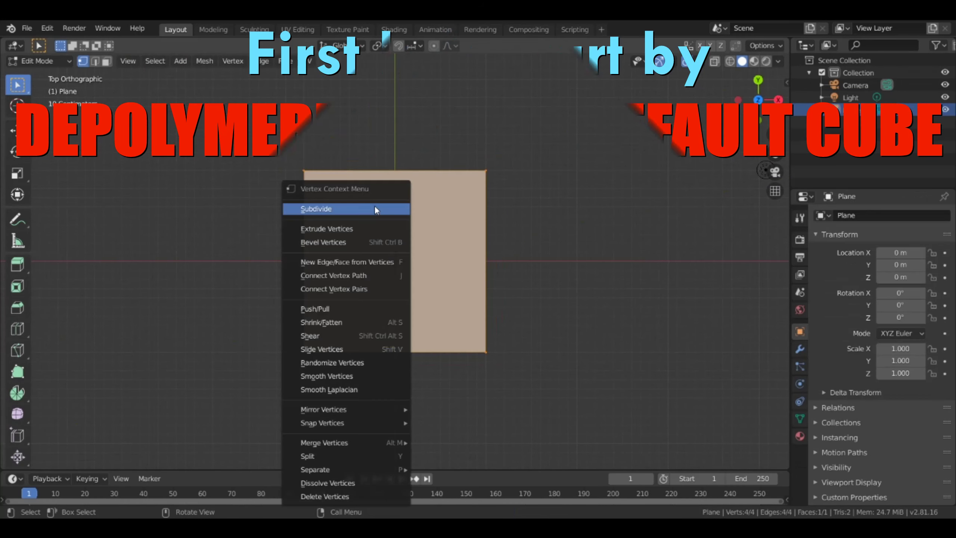
{"action": "left_click", "coordinate": [320, 207]}
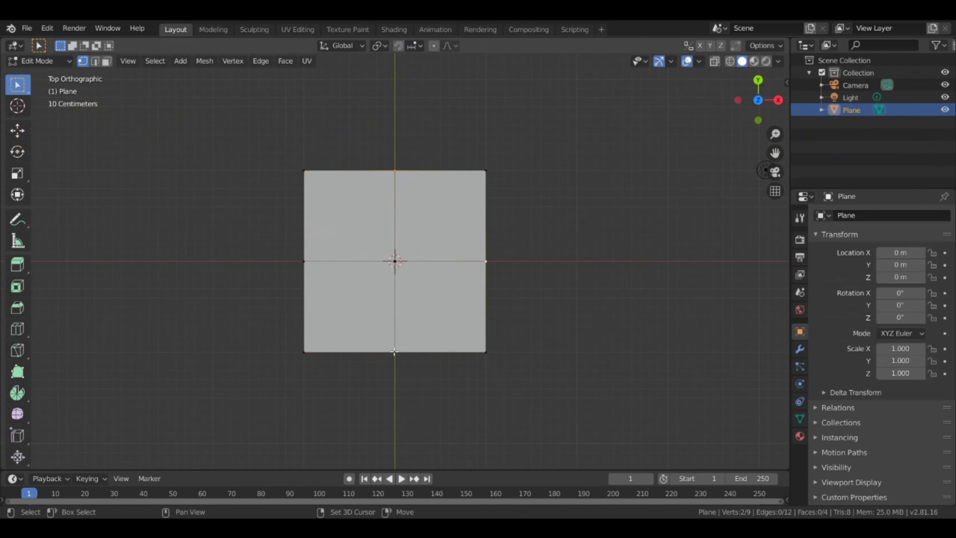
{"action": "left_click", "coordinate": [17, 173]}
{"action": "left_click_drag", "start_coordinate": [417, 235], "coordinate": [469, 252]}
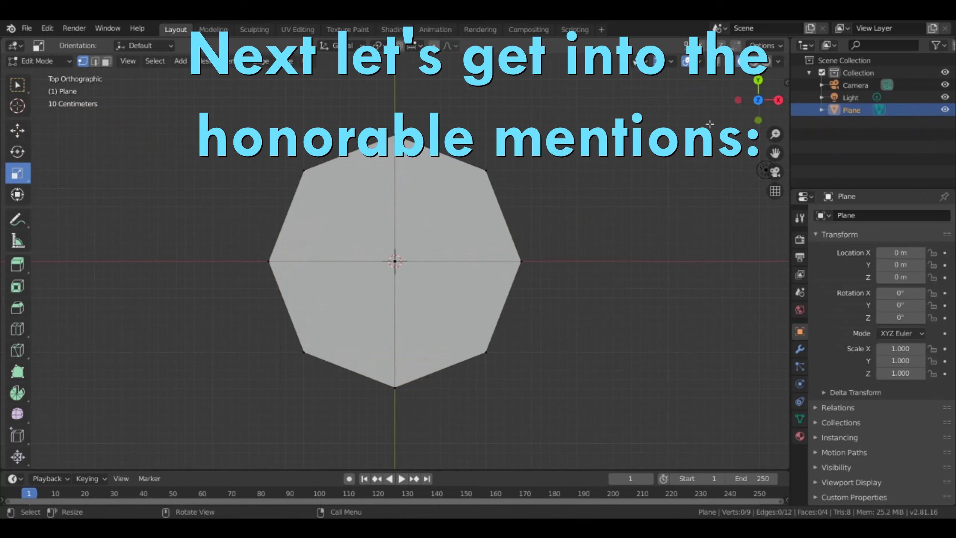
Step: Look through the camera, select it, and show its transform values in the side panel
{"action": "left_click", "coordinate": [855, 85]}
{"action": "left_click", "coordinate": [775, 171]}
{"action": "left_click", "coordinate": [786, 82]}
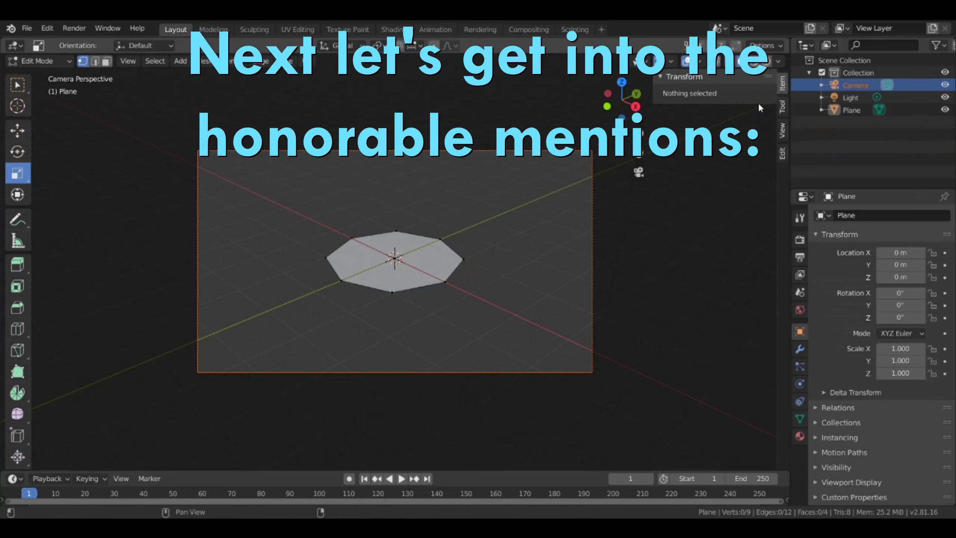
{"action": "left_click", "coordinate": [783, 132]}
{"action": "left_click", "coordinate": [783, 82]}
Step: Aim the camera straight down with rotation X and location Y at 0, raised to about 6.9 m
{"action": "key", "text": "Tab"}
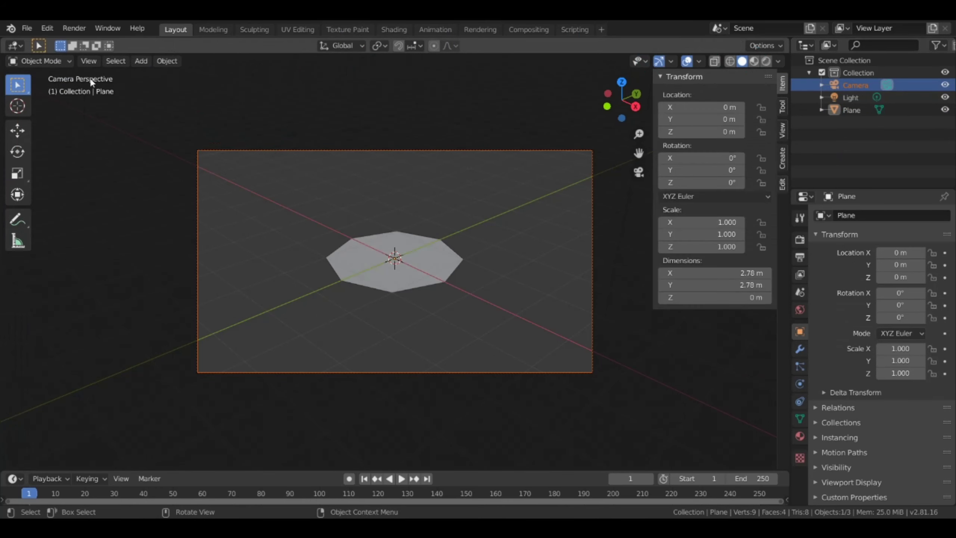
{"action": "left_click", "coordinate": [592, 151]}
{"action": "key", "text": "Return"}
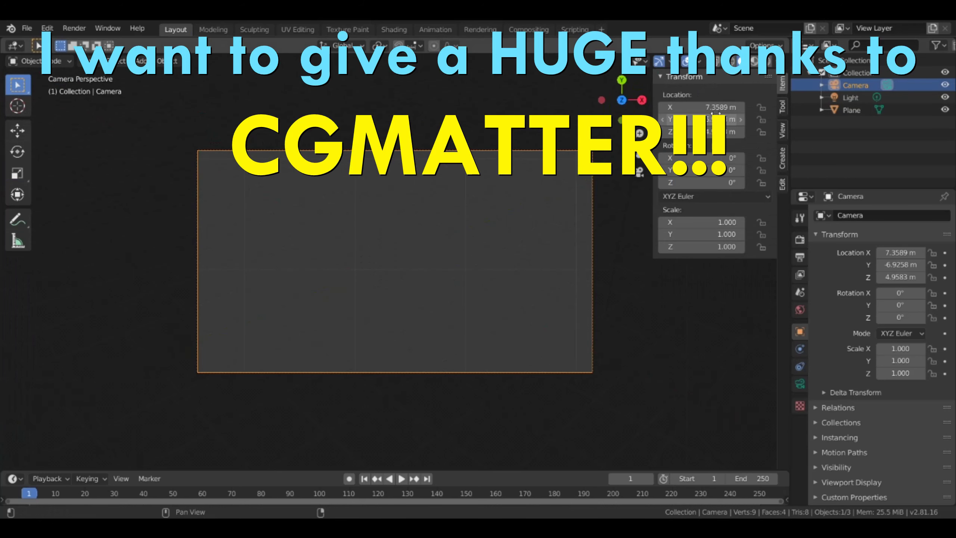
{"action": "type", "text": "0"}
{"action": "key", "text": "Return"}
{"action": "left_click_drag", "start_coordinate": [704, 131], "coordinate": [738, 131]}
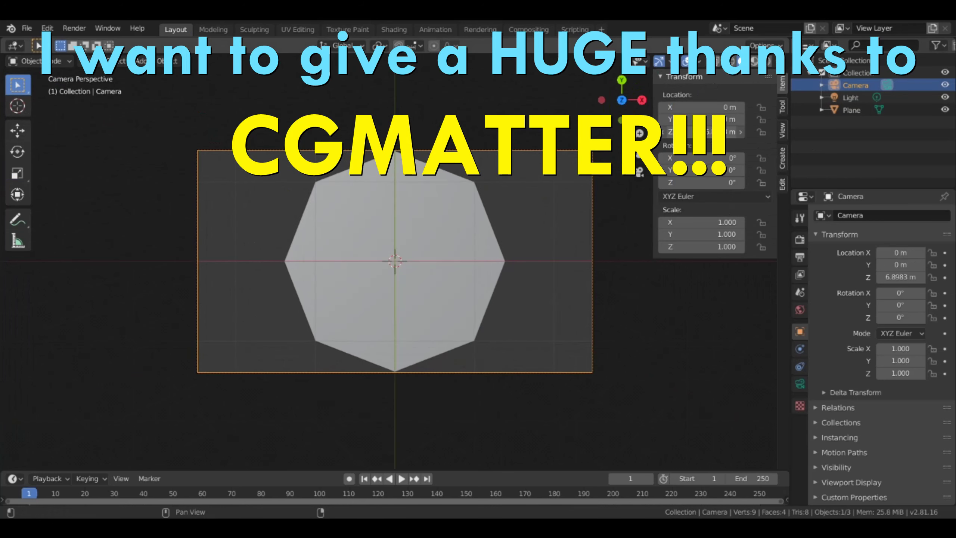
{"action": "left_click", "coordinate": [719, 313]}
Step: Check the world background colour, then select the octagon and switch to the Shading workspace
{"action": "left_click", "coordinate": [800, 310]}
{"action": "left_click", "coordinate": [911, 296]}
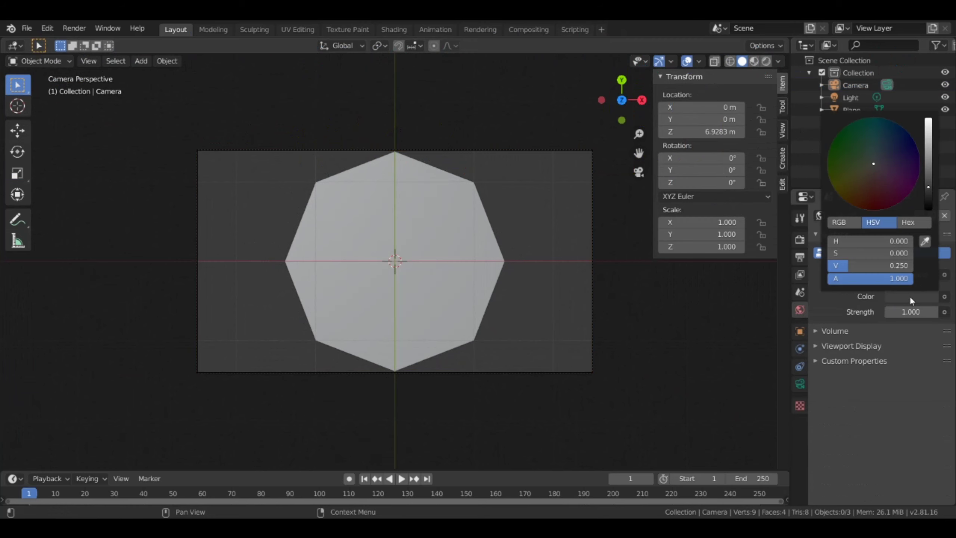
{"action": "left_click", "coordinate": [491, 294]}
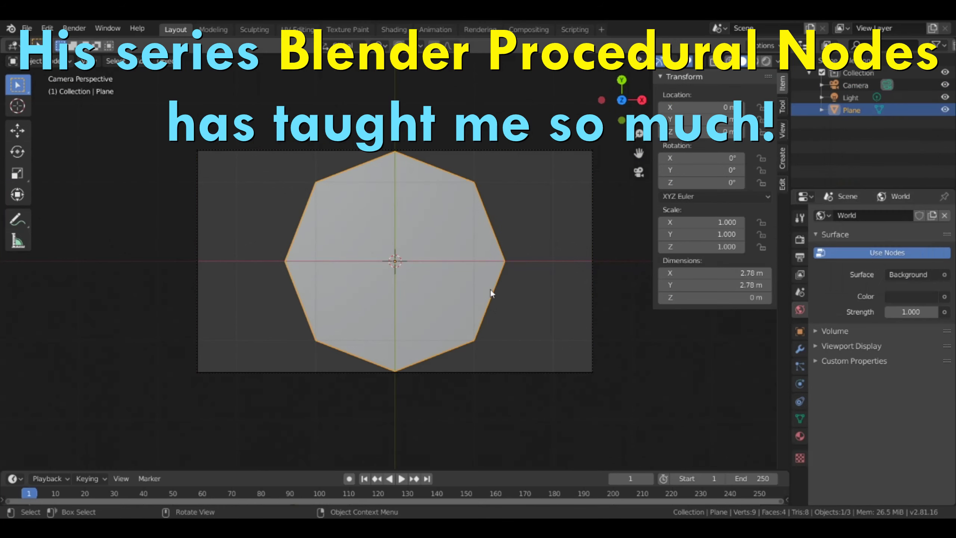
{"action": "left_click", "coordinate": [394, 29]}
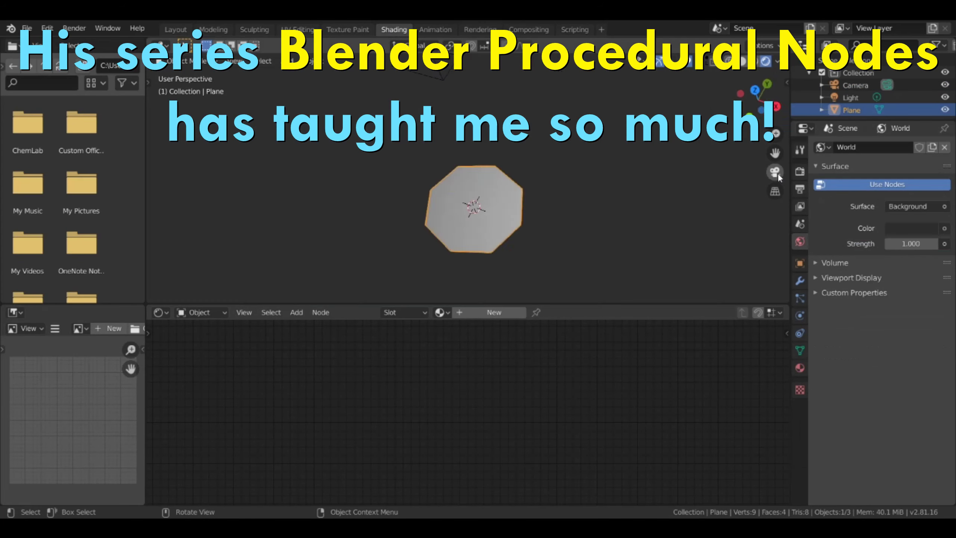
Step: Create Material.001 for the octagon and merge areas into a camera view beside the node editor
{"action": "left_click", "coordinate": [800, 172]}
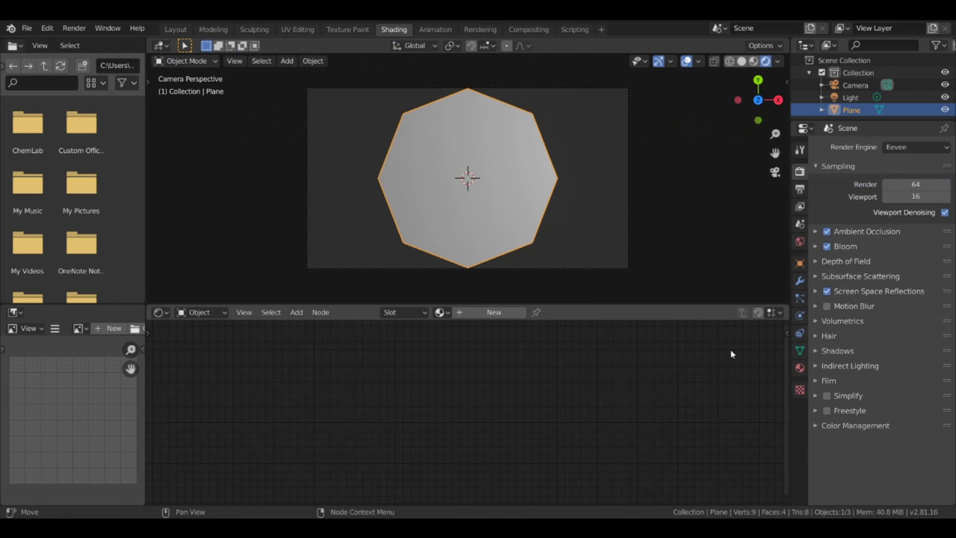
{"action": "left_click", "coordinate": [494, 312]}
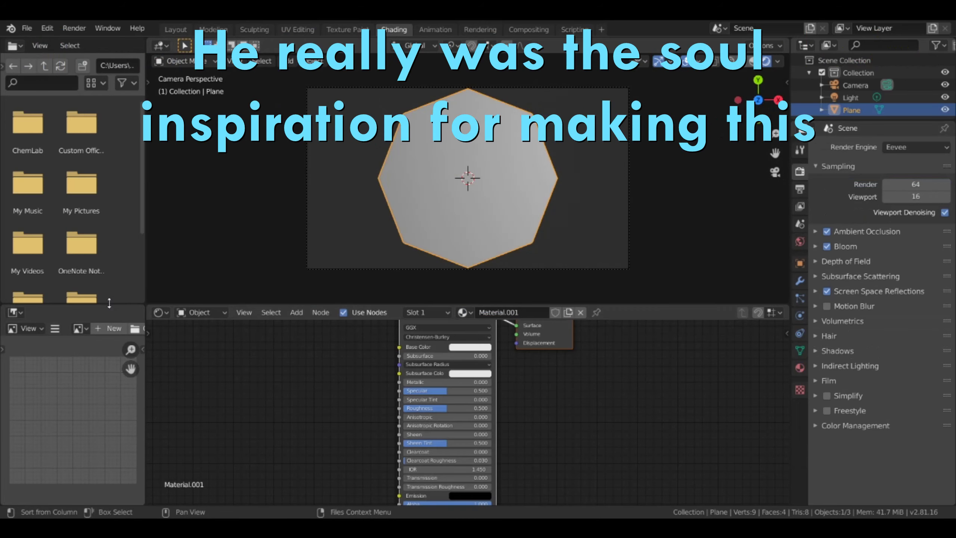
{"action": "mouse_move", "coordinate": [109, 303]}
{"action": "left_mouse_down"}
{"action": "mouse_move", "coordinate": [109, 353]}
{"action": "mouse_move", "coordinate": [75, 226]}
{"action": "left_mouse_up"}
{"action": "left_click", "coordinate": [14, 45]}
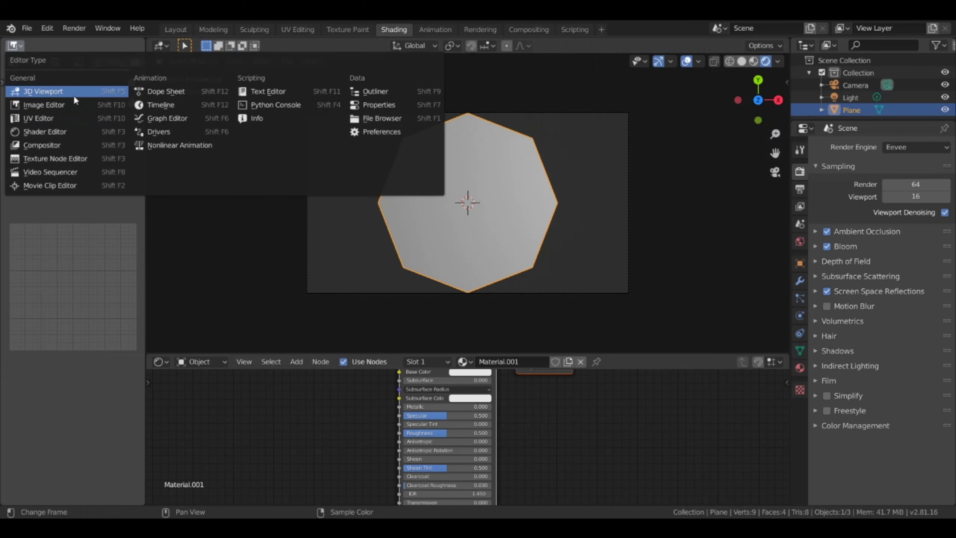
{"action": "left_click", "coordinate": [71, 92]}
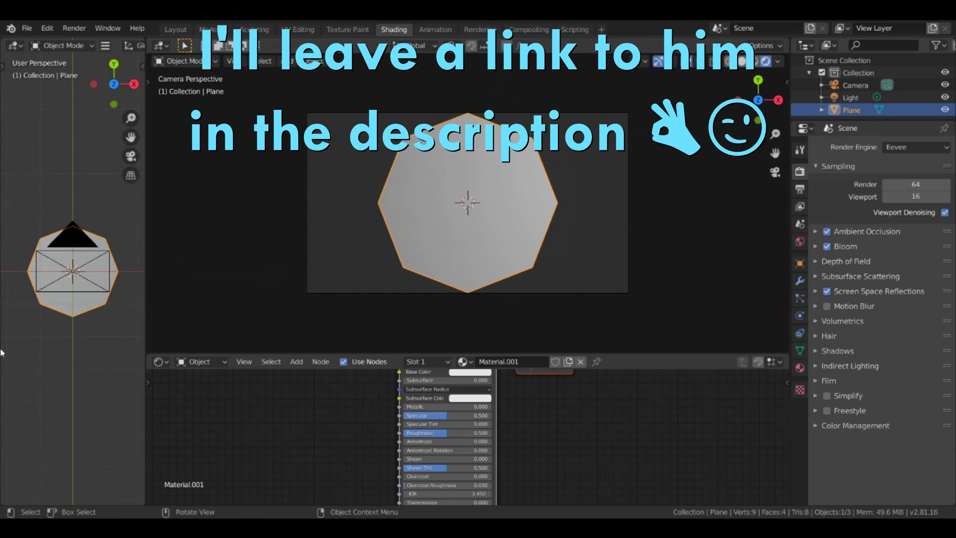
{"action": "left_click_drag", "start_coordinate": [151, 353], "coordinate": [149, 353]}
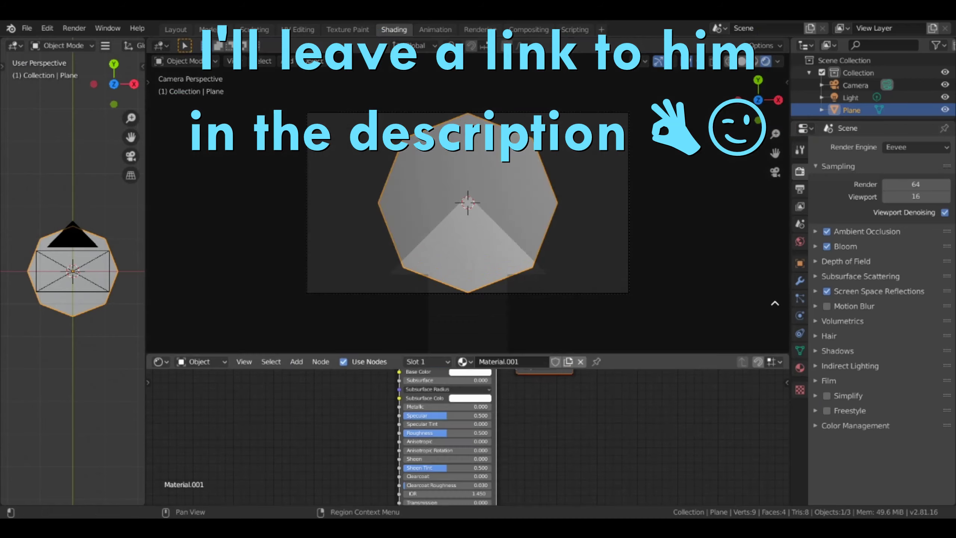
{"action": "left_click", "coordinate": [386, 94]}
{"action": "key", "text": "KP_0"}
{"action": "mouse_move", "coordinate": [146, 264]}
{"action": "left_mouse_down"}
{"action": "mouse_move", "coordinate": [283, 276]}
{"action": "mouse_move", "coordinate": [172, 281]}
{"action": "left_mouse_up"}
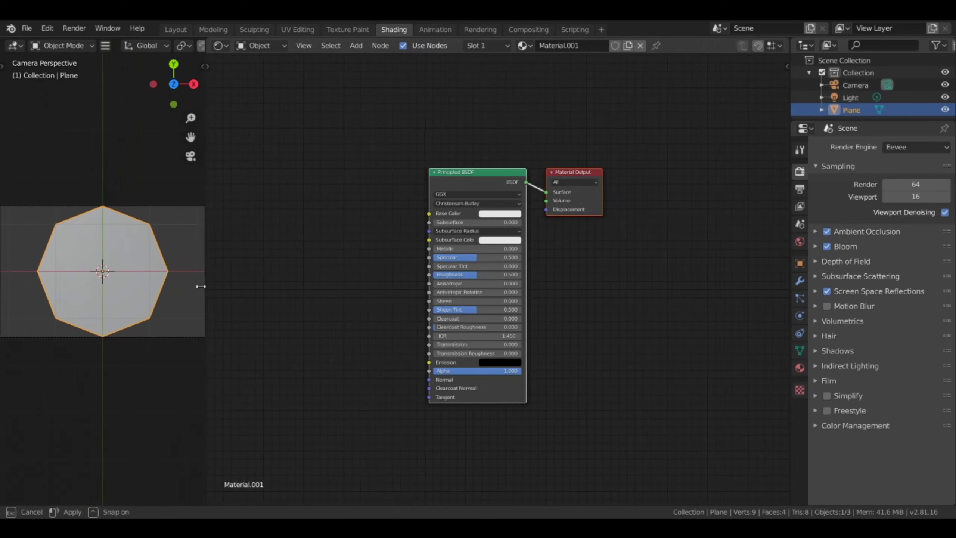
Step: Resize the panels, shift the shader nodes left, and make the Base Color blue
{"action": "left_click_drag", "start_coordinate": [792, 279], "coordinate": [941, 279]}
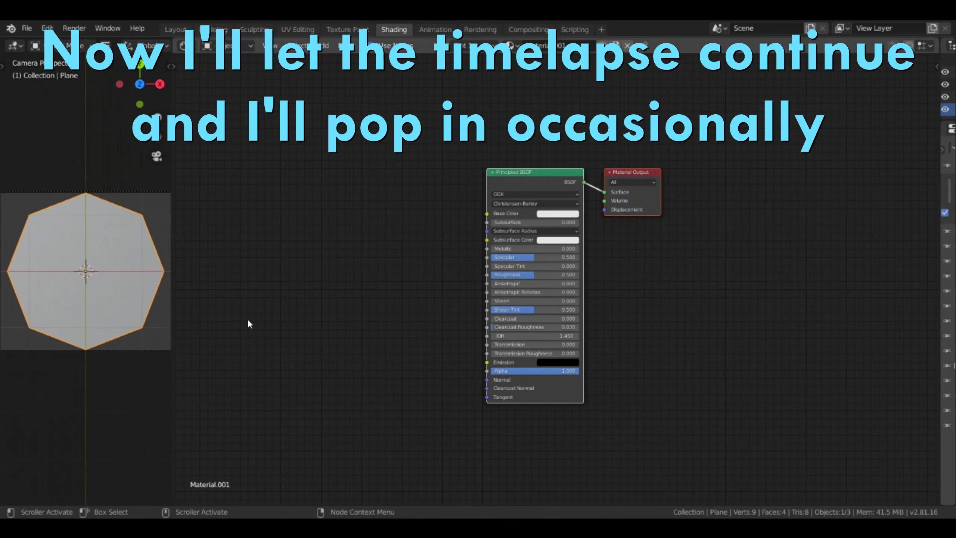
{"action": "left_click_drag", "start_coordinate": [173, 333], "coordinate": [305, 335]}
{"action": "middle_click_drag", "start_coordinate": [185, 334], "coordinate": [172, 344], "text": "shift"}
{"action": "left_click_drag", "start_coordinate": [589, 172], "coordinate": [527, 171]}
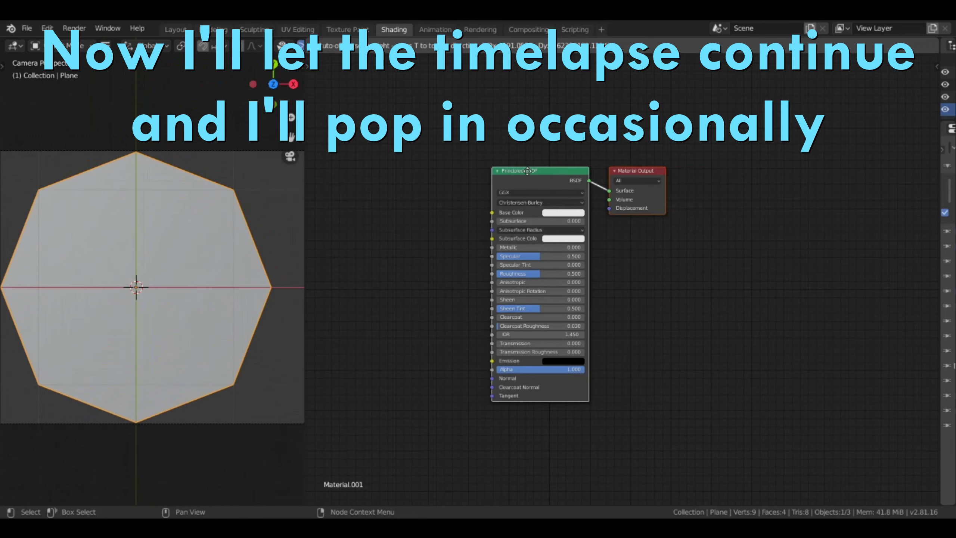
{"action": "left_click", "coordinate": [564, 213]}
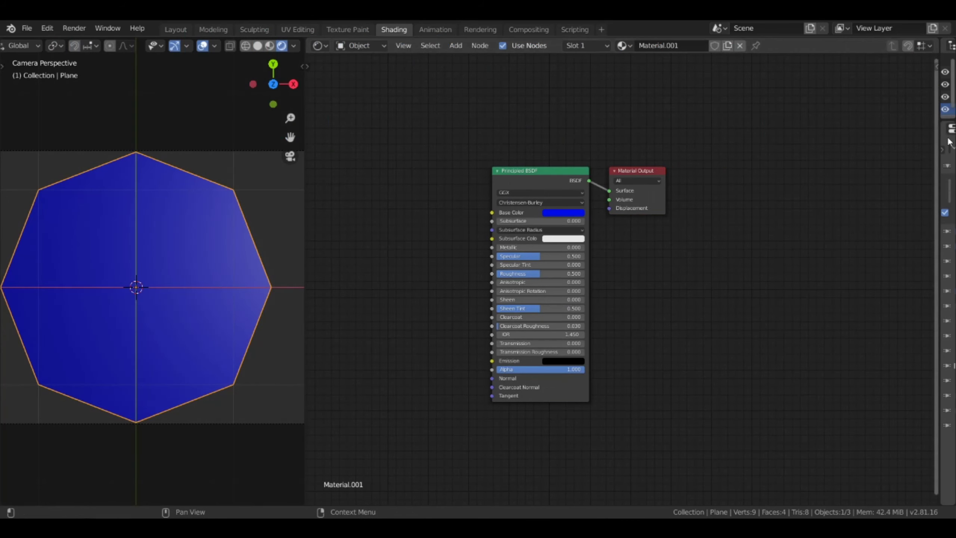
Step: Delete the Light from the outliner and lighten the World background colour
{"action": "left_click_drag", "start_coordinate": [857, 175], "coordinate": [794, 174]}
{"action": "right_click", "coordinate": [861, 101]}
{"action": "left_click", "coordinate": [849, 135]}
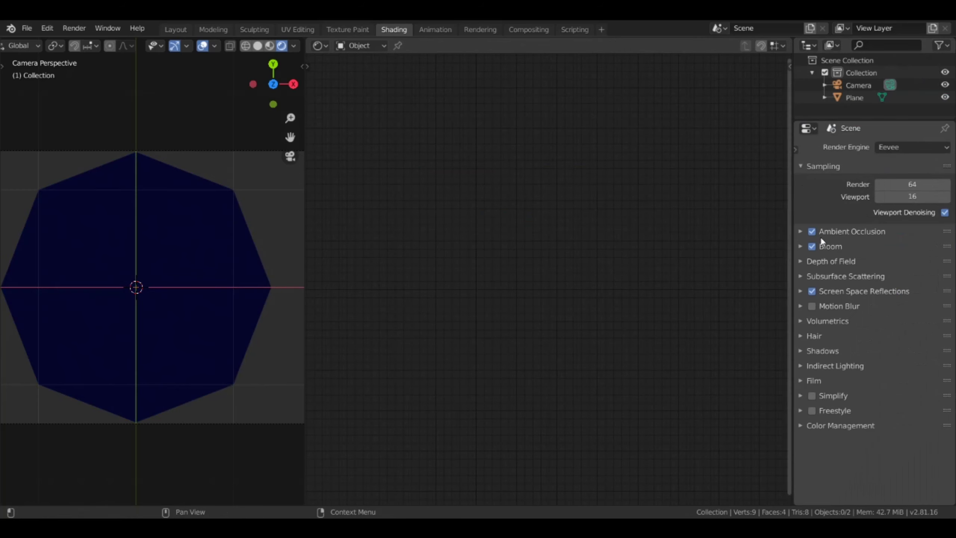
{"action": "left_click_drag", "start_coordinate": [793, 229], "coordinate": [838, 158]}
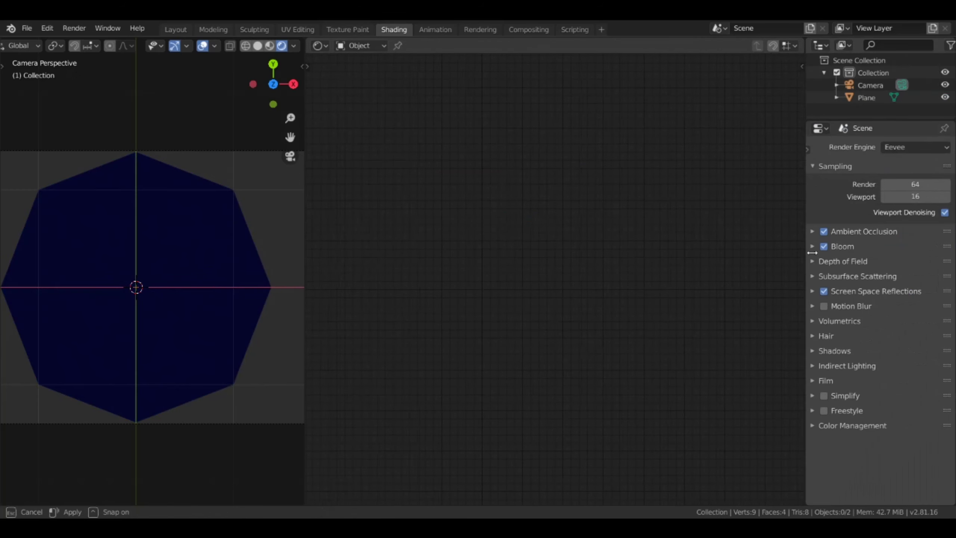
{"action": "left_click", "coordinate": [841, 149]}
{"action": "left_click", "coordinate": [849, 241]}
{"action": "left_click", "coordinate": [924, 229]}
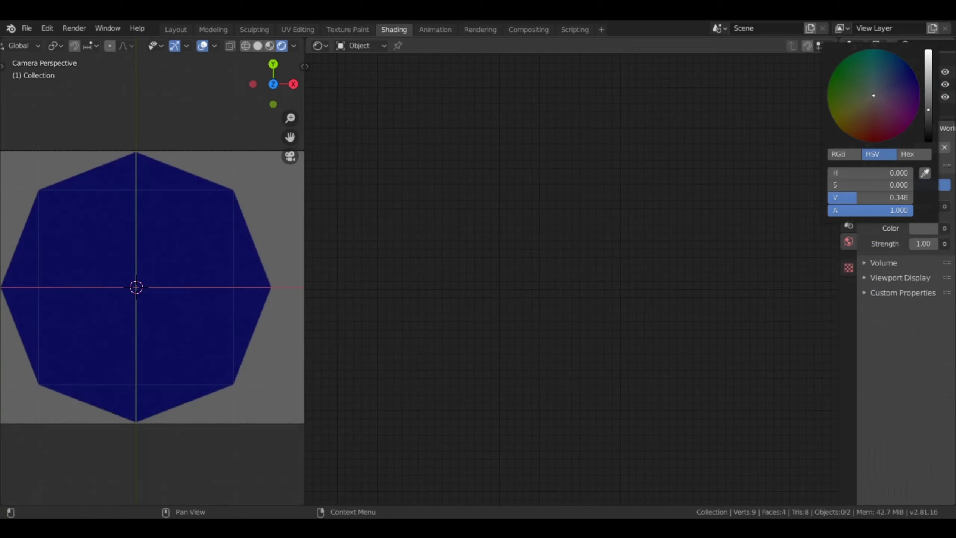
{"action": "left_click_drag", "start_coordinate": [834, 295], "coordinate": [940, 295]}
Step: Replace the Principled BSDF with a Checker Texture feeding the surface, with Color2 darkened
{"action": "left_click", "coordinate": [136, 286]}
{"action": "right_click", "coordinate": [527, 251]}
{"action": "left_click", "coordinate": [485, 188]}
{"action": "left_click", "coordinate": [455, 45]}
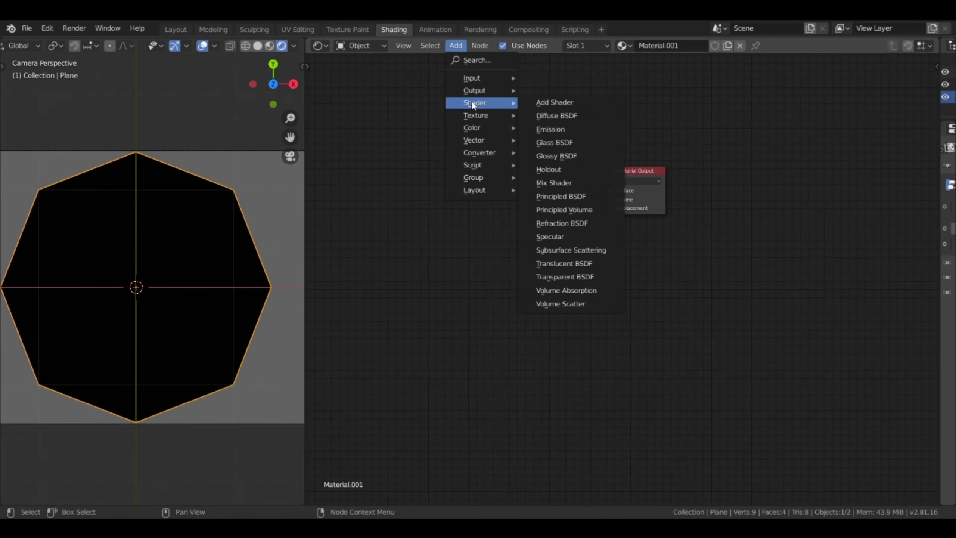
{"action": "left_click", "coordinate": [562, 159]}
{"action": "left_click", "coordinate": [525, 177]}
{"action": "left_click_drag", "start_coordinate": [553, 186], "coordinate": [611, 191]}
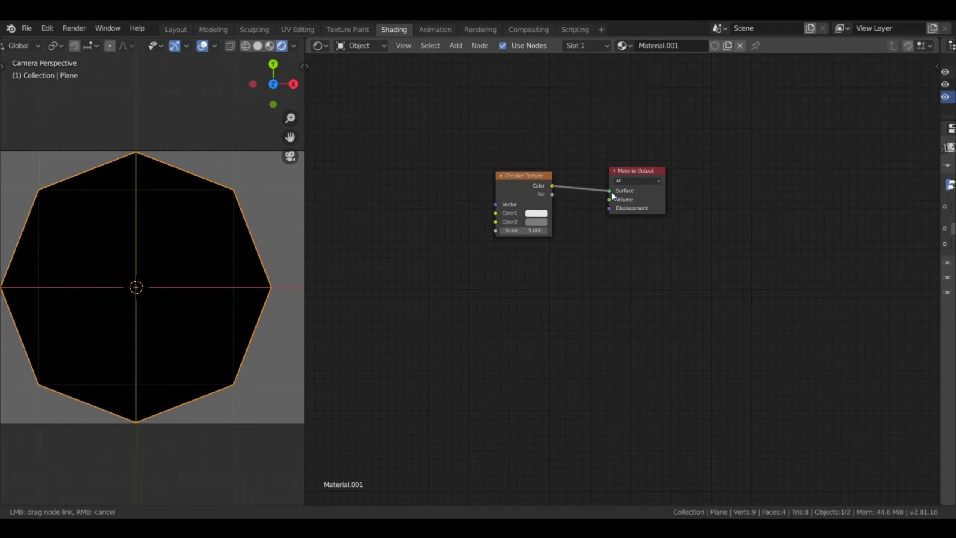
{"action": "scroll", "coordinate": [536, 180], "scroll_direction": "up", "scroll_amount": 3}
{"action": "key", "text": "Home"}
{"action": "left_click", "coordinate": [530, 289]}
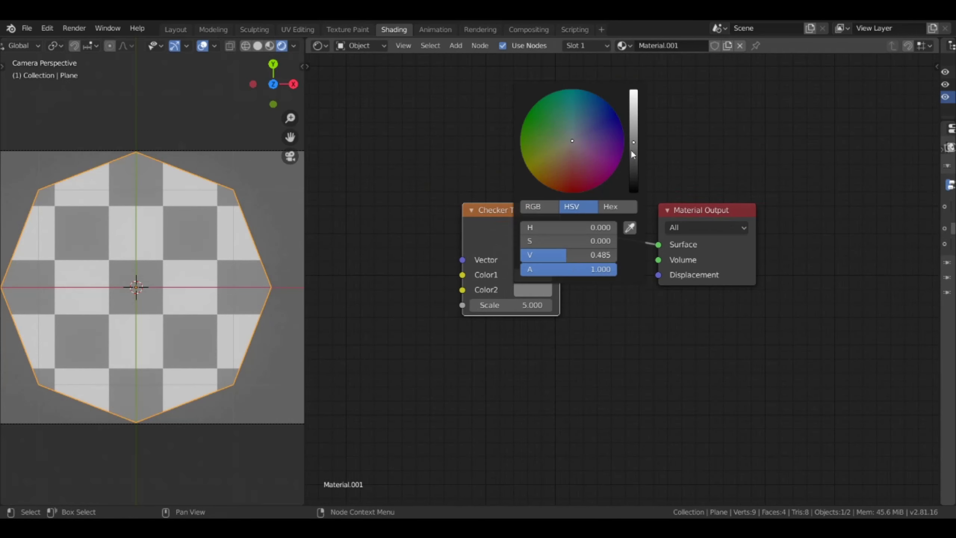
{"action": "left_click_drag", "start_coordinate": [633, 149], "coordinate": [634, 191]}
{"action": "scroll", "coordinate": [622, 279], "scroll_direction": "down", "scroll_amount": 2}
Step: Add a Brick Texture feeding the checker's Color2
{"action": "left_click", "coordinate": [456, 46]}
{"action": "left_click", "coordinate": [558, 148]}
{"action": "left_click", "coordinate": [449, 277]}
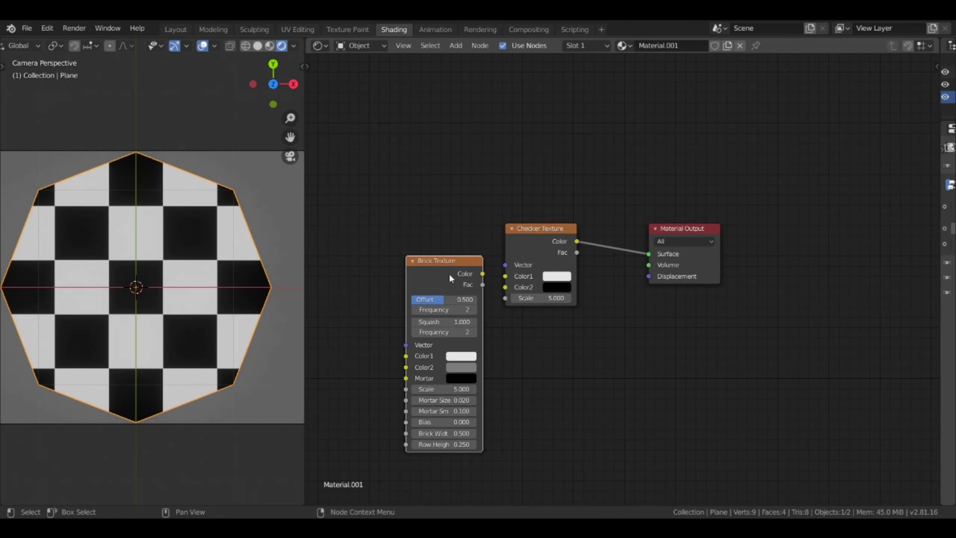
{"action": "left_click_drag", "start_coordinate": [502, 288], "coordinate": [505, 287]}
{"action": "left_click_drag", "start_coordinate": [465, 262], "coordinate": [487, 255]}
{"action": "key", "text": "Home"}
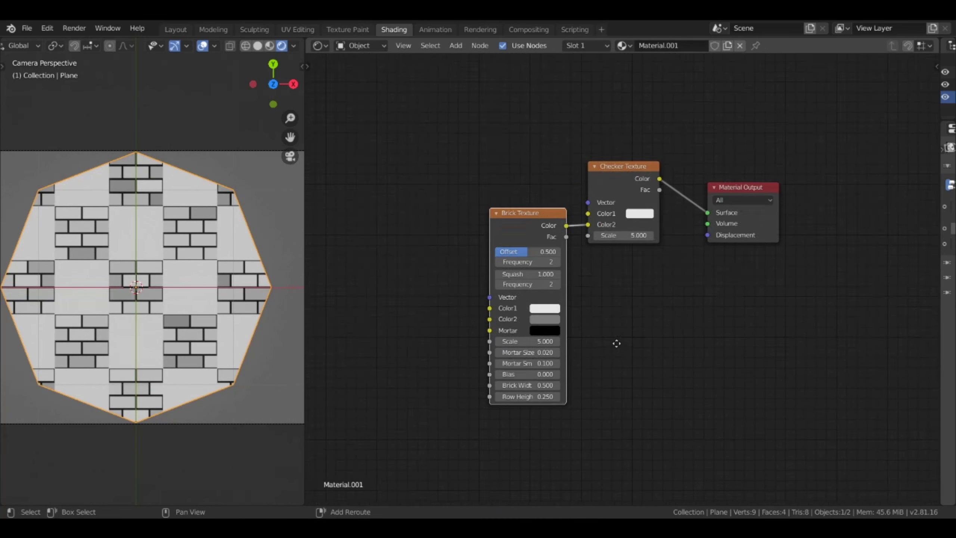
Step: Add a Noise Texture into the brick's Color1 and a second Brick Texture into Color2
{"action": "left_click", "coordinate": [457, 47]}
{"action": "mouse_move", "coordinate": [475, 115]}
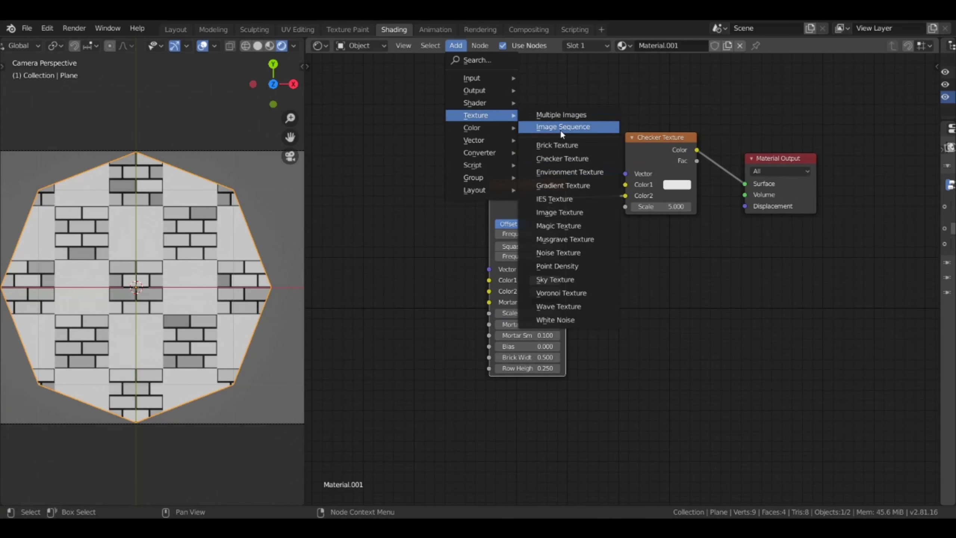
{"action": "left_click", "coordinate": [561, 253]}
{"action": "left_click_drag", "start_coordinate": [482, 280], "coordinate": [485, 280]}
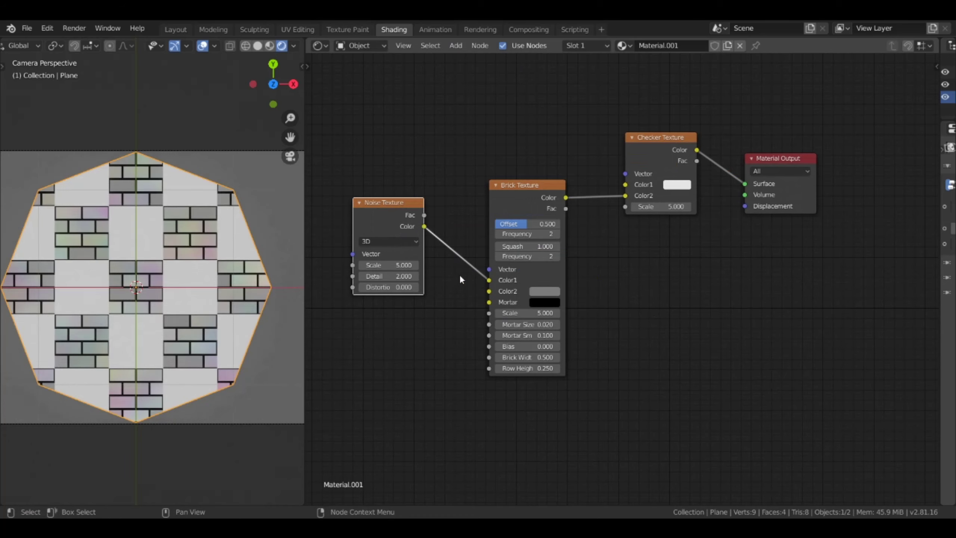
{"action": "left_click", "coordinate": [456, 45]}
{"action": "left_click", "coordinate": [542, 145]}
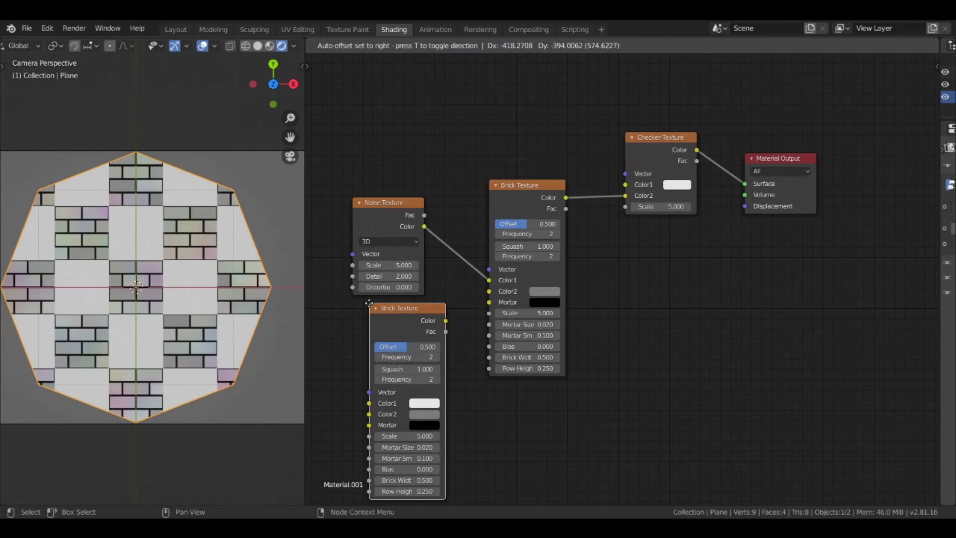
{"action": "left_click", "coordinate": [447, 321]}
{"action": "left_click_drag", "start_coordinate": [488, 295], "coordinate": [489, 292]}
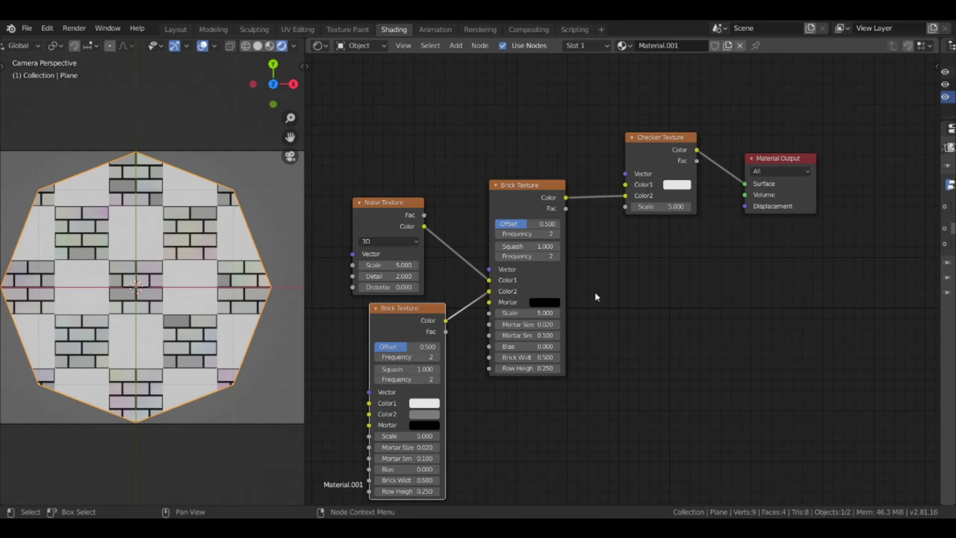
{"action": "middle_click_drag", "start_coordinate": [595, 292], "coordinate": [678, 263]}
{"action": "scroll", "coordinate": [722, 201], "scroll_direction": "down", "scroll_amount": 1}
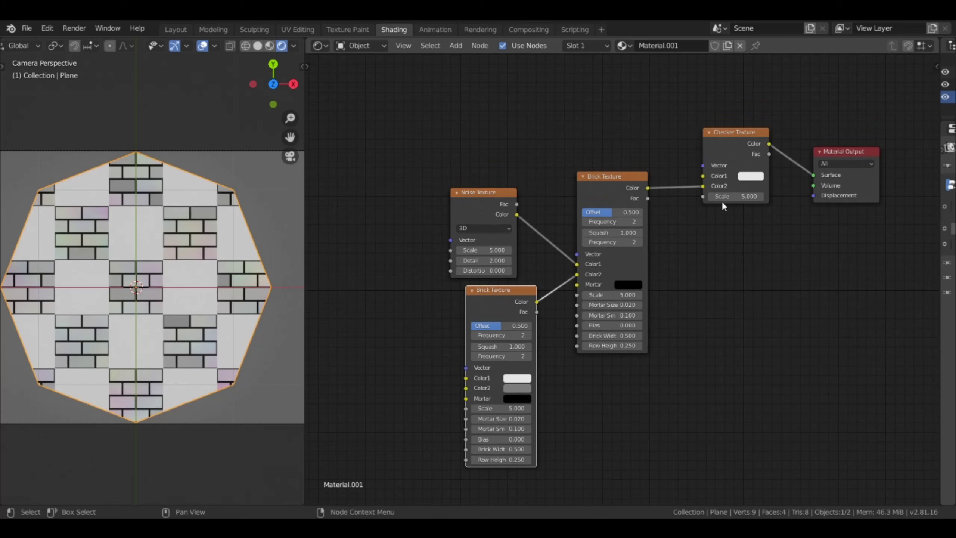
Step: Add a Texture Coordinate node and two Mapping nodes, one feeding the lower brick
{"action": "left_click", "coordinate": [448, 45]}
{"action": "left_click", "coordinate": [565, 270]}
{"action": "scroll", "coordinate": [363, 229], "scroll_direction": "down", "scroll_amount": 1}
{"action": "left_click", "coordinate": [363, 229]}
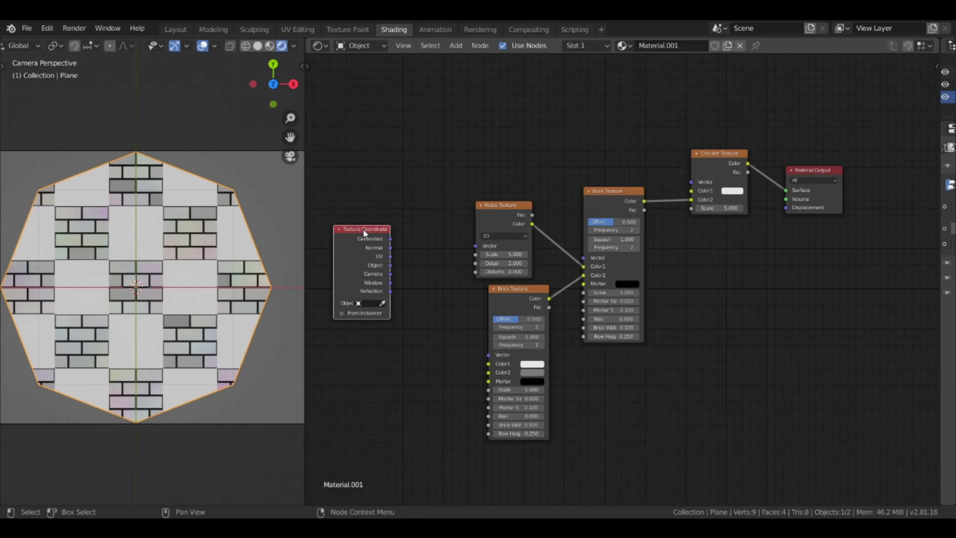
{"action": "mouse_move", "coordinate": [390, 238]}
{"action": "left_mouse_down"}
{"action": "mouse_move", "coordinate": [475, 246]}
{"action": "mouse_move", "coordinate": [464, 343]}
{"action": "mouse_move", "coordinate": [488, 355]}
{"action": "left_mouse_up"}
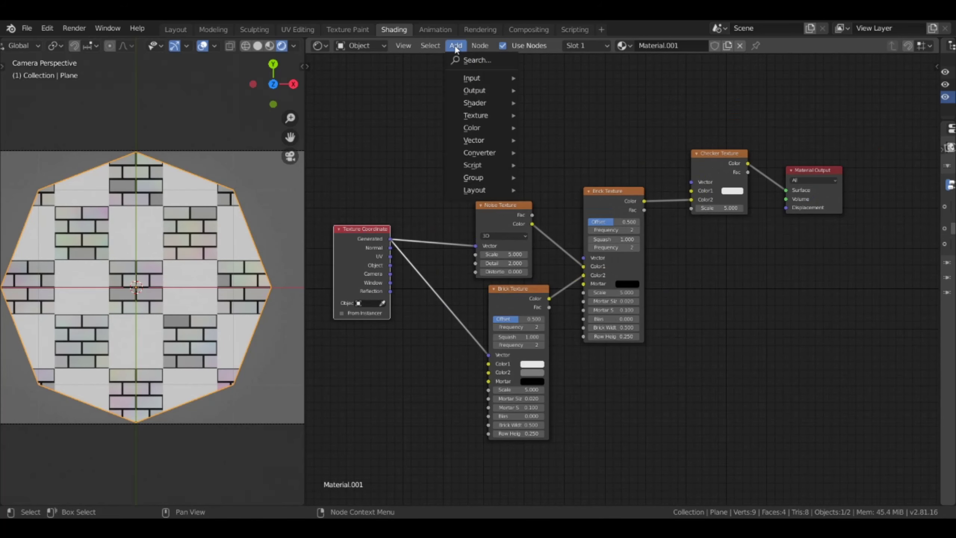
{"action": "left_click", "coordinate": [554, 166]}
{"action": "left_click", "coordinate": [441, 241]}
{"action": "right_click", "coordinate": [444, 201]}
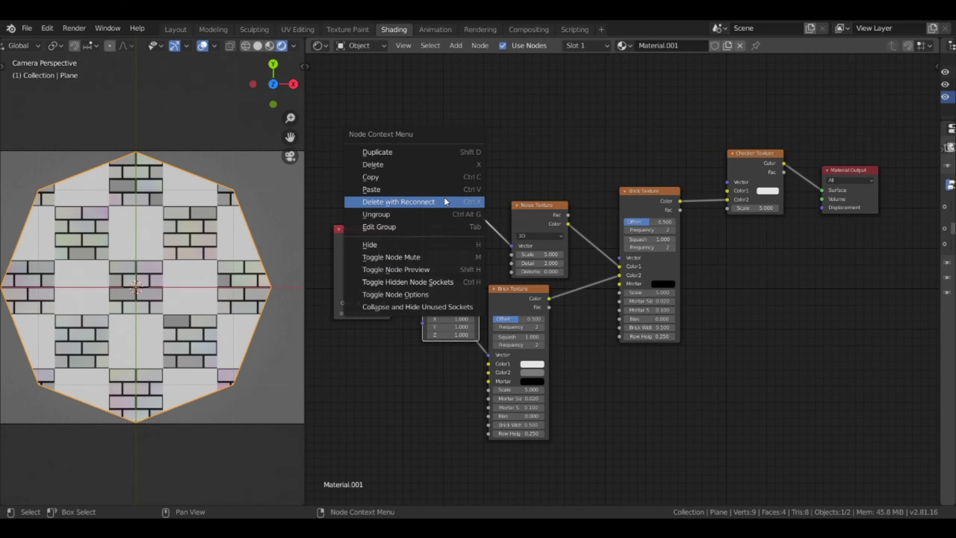
{"action": "left_click", "coordinate": [377, 152]}
{"action": "left_click", "coordinate": [448, 320]}
{"action": "left_click_drag", "start_coordinate": [442, 302], "coordinate": [442, 352]}
Step: Rearrange the texture nodes and make the lower brick's Color1 purple
{"action": "left_click_drag", "start_coordinate": [547, 221], "coordinate": [546, 190]}
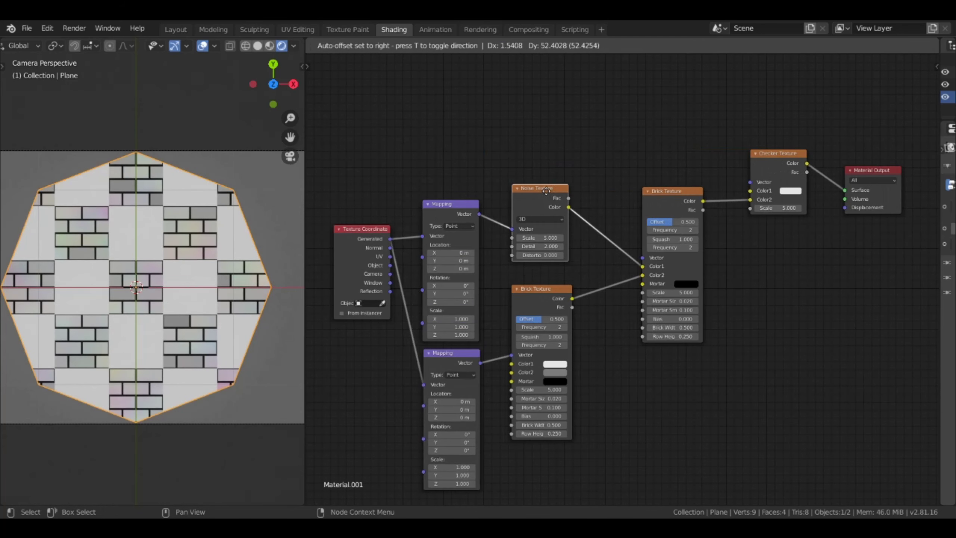
{"action": "left_click_drag", "start_coordinate": [539, 289], "coordinate": [576, 281]}
{"action": "left_click_drag", "start_coordinate": [542, 188], "coordinate": [580, 191]}
{"action": "left_click", "coordinate": [594, 359]}
{"action": "left_click", "coordinate": [635, 260]}
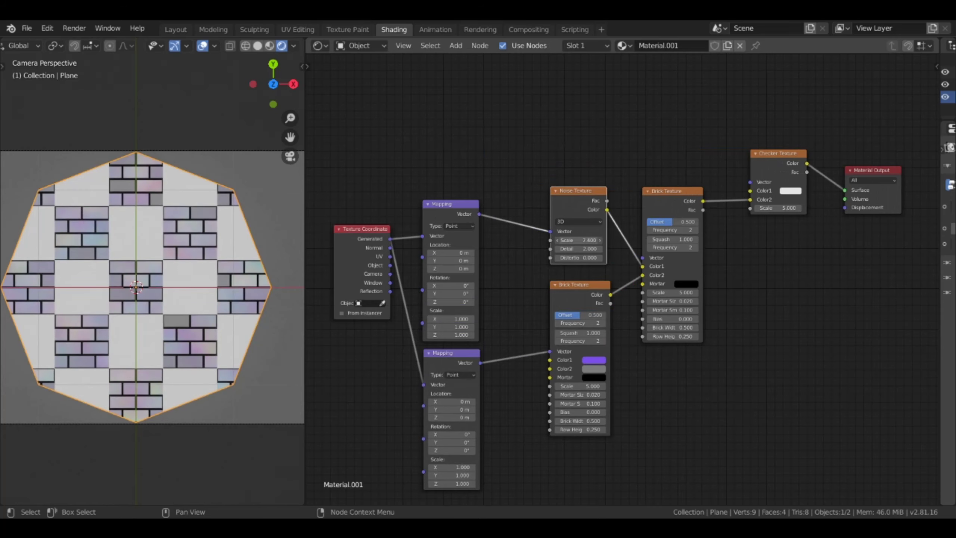
{"action": "left_click_drag", "start_coordinate": [583, 190], "coordinate": [578, 194]}
{"action": "left_click_drag", "start_coordinate": [450, 204], "coordinate": [489, 195]}
{"action": "left_click_drag", "start_coordinate": [447, 352], "coordinate": [484, 350]}
Step: Add three Value nodes beside the Mapping nodes
{"action": "key", "text": "shift+a"}
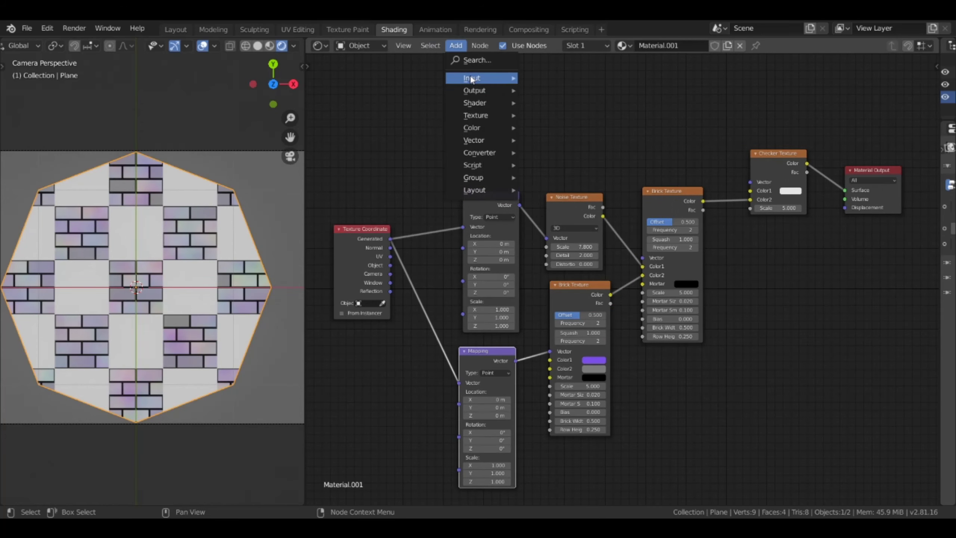
{"action": "left_click", "coordinate": [538, 298]}
{"action": "left_click", "coordinate": [381, 370]}
{"action": "key", "text": "shift+d"}
{"action": "left_click", "coordinate": [391, 429]}
{"action": "right_click", "coordinate": [381, 359]}
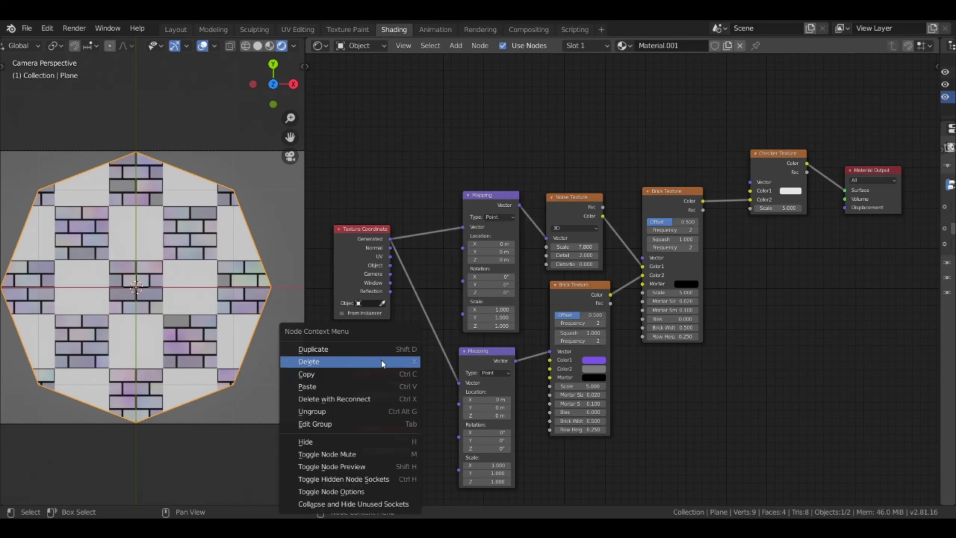
{"action": "left_click", "coordinate": [381, 358]}
{"action": "left_click", "coordinate": [399, 337]}
Step: Drive the Mapping nodes' rotation and scale with the Value nodes and tidy their layout
{"action": "left_click_drag", "start_coordinate": [460, 282], "coordinate": [462, 281]}
{"action": "left_click_drag", "start_coordinate": [408, 383], "coordinate": [462, 277]}
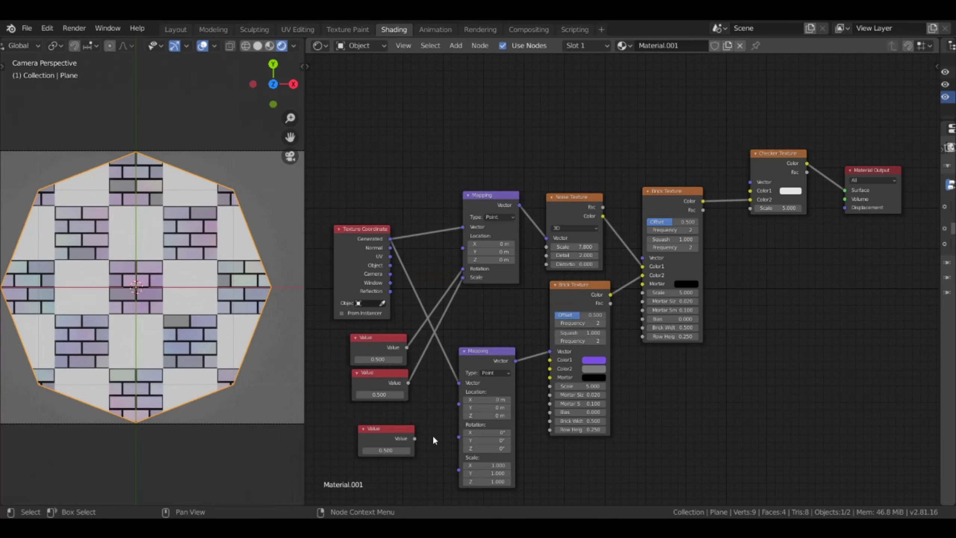
{"action": "left_click_drag", "start_coordinate": [414, 438], "coordinate": [459, 437]}
{"action": "left_click_drag", "start_coordinate": [499, 365], "coordinate": [507, 317]}
{"action": "left_click_drag", "start_coordinate": [380, 341], "coordinate": [430, 256]}
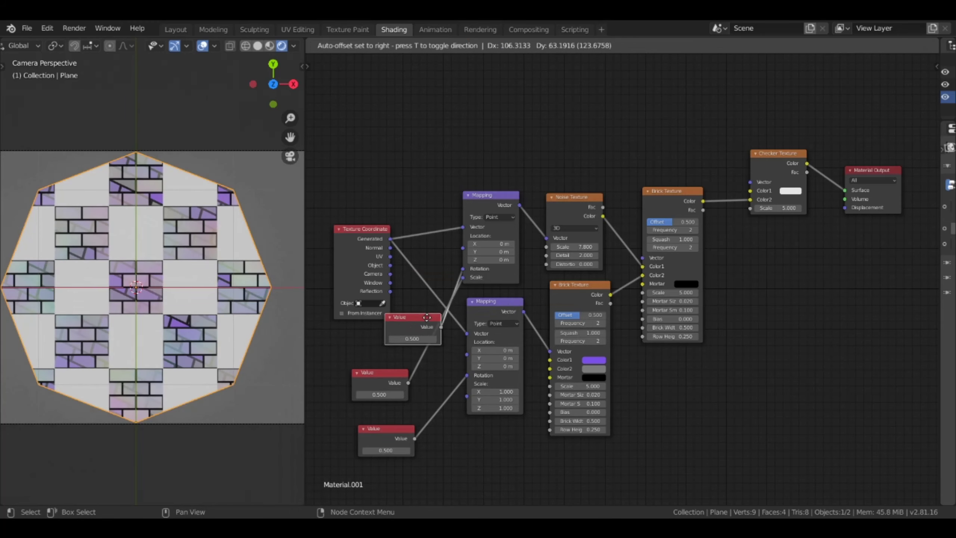
{"action": "left_click", "coordinate": [450, 282]}
{"action": "left_click_drag", "start_coordinate": [376, 429], "coordinate": [406, 366]}
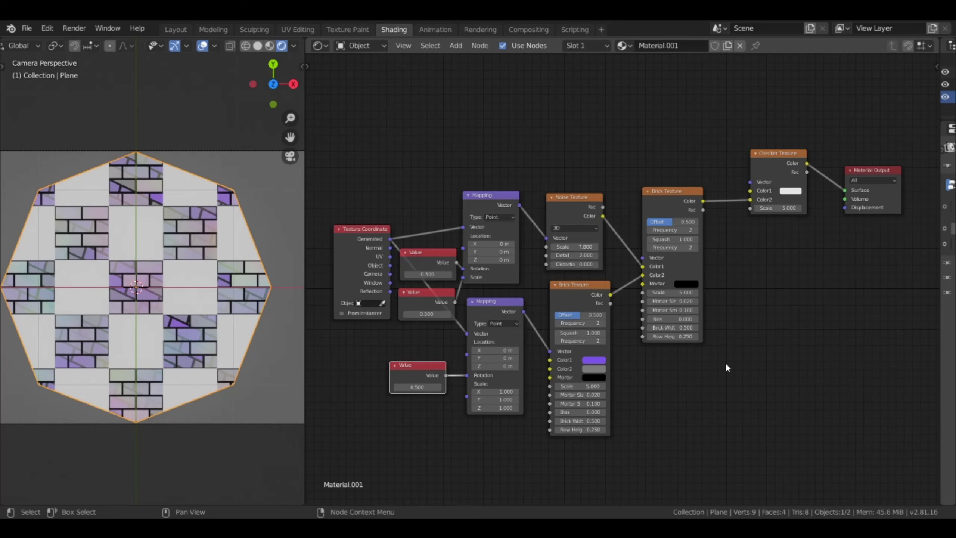
{"action": "key", "text": "Home"}
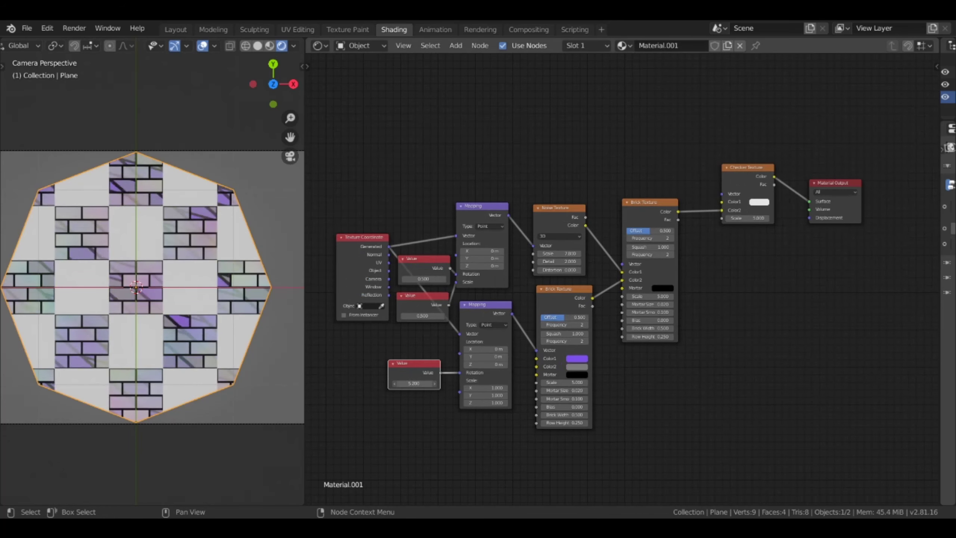
{"action": "scroll", "coordinate": [453, 403], "scroll_direction": "up", "scroll_amount": 1}
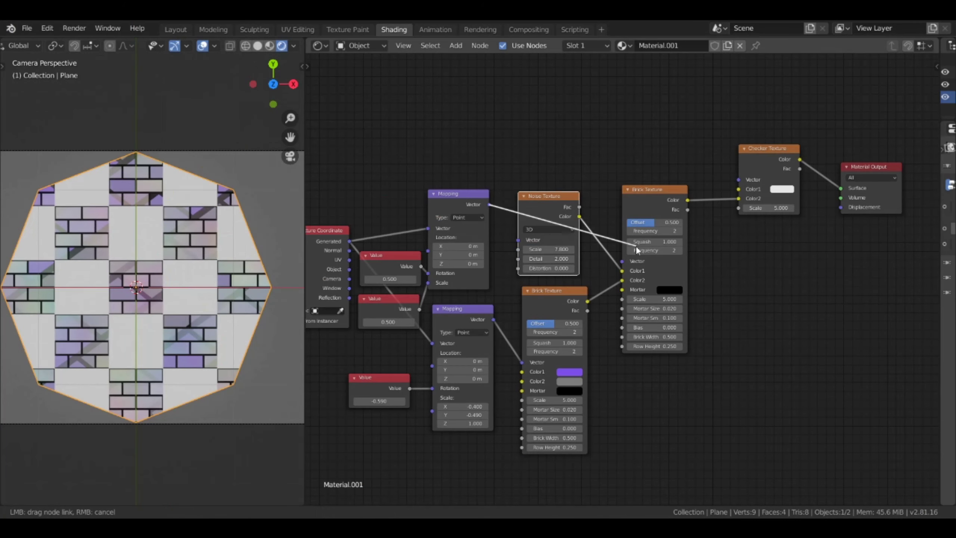
Step: Route the upper Mapping into the main brick, noise Fac into Color1, and set noise scale 14.4
{"action": "left_click_drag", "start_coordinate": [635, 245], "coordinate": [622, 262]}
{"action": "left_click_drag", "start_coordinate": [518, 240], "coordinate": [350, 241]}
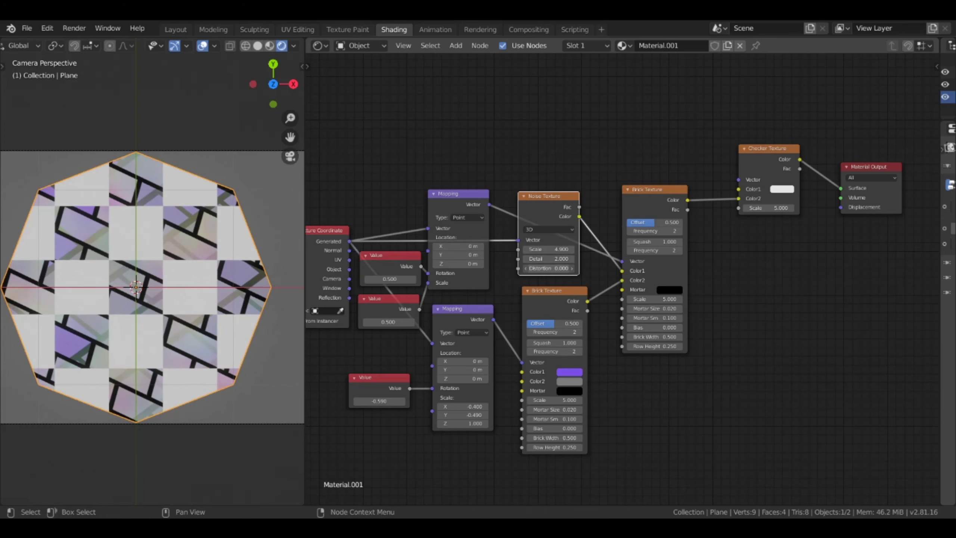
{"action": "left_click_drag", "start_coordinate": [768, 149], "coordinate": [748, 149]}
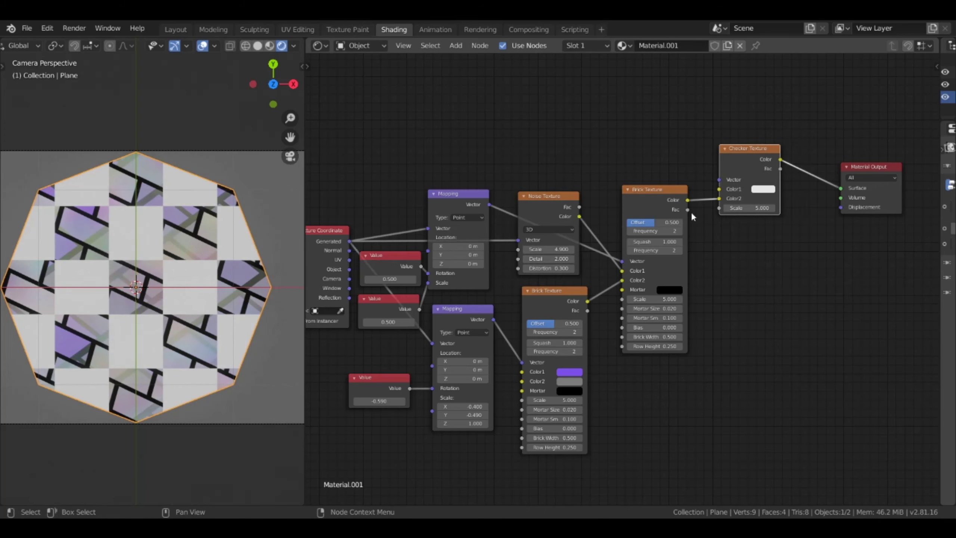
{"action": "left_click_drag", "start_coordinate": [691, 212], "coordinate": [693, 196]}
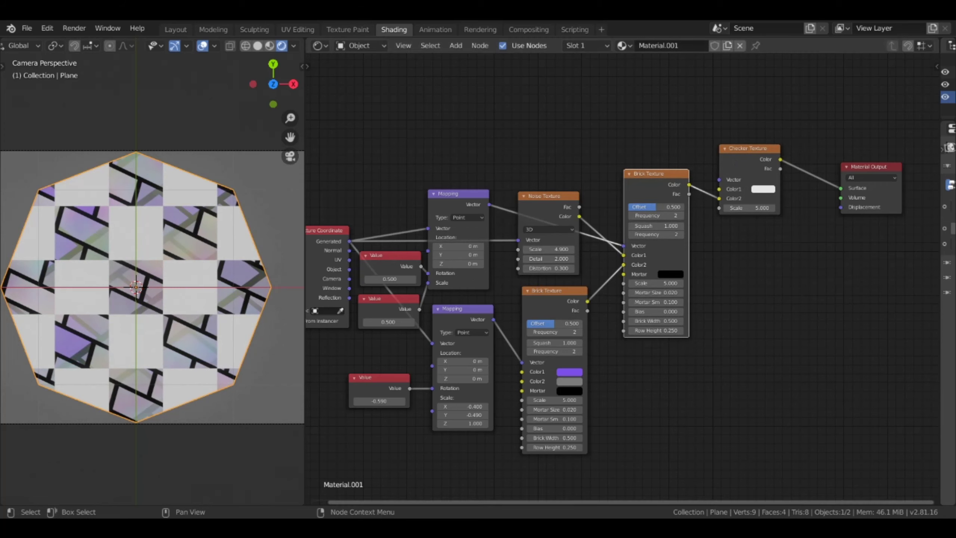
{"action": "left_click_drag", "start_coordinate": [615, 260], "coordinate": [624, 256]}
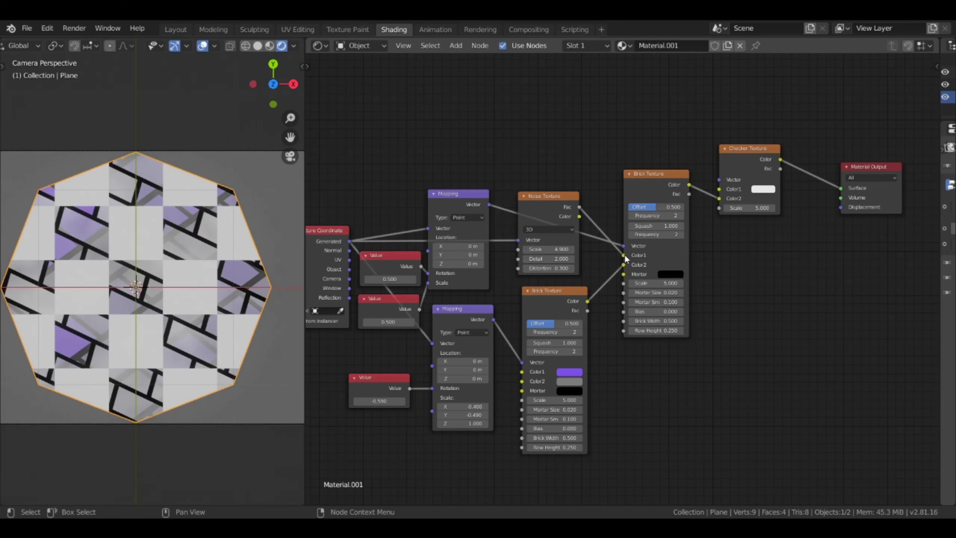
{"action": "left_click_drag", "start_coordinate": [557, 249], "coordinate": [587, 249]}
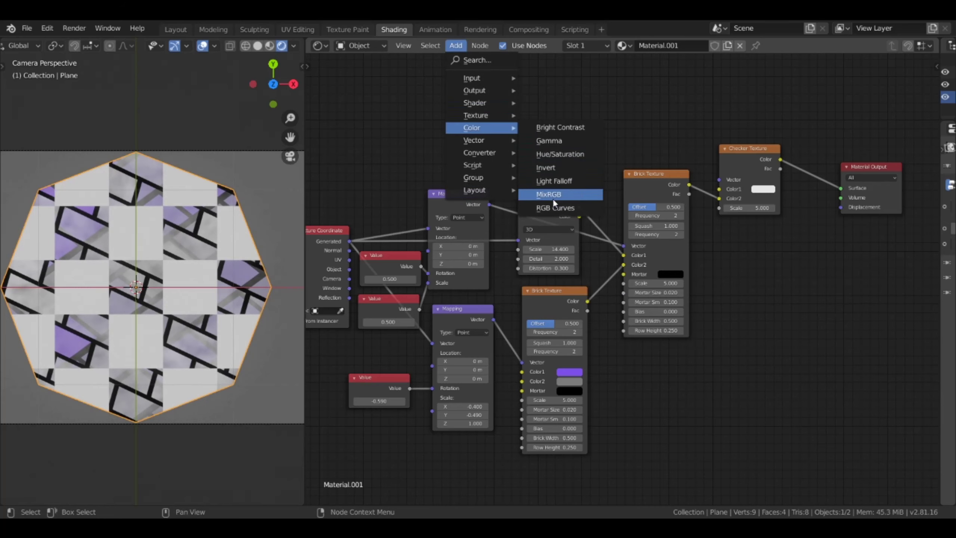
Step: Insert a ColorRamp between noise and brick, stop at 0.312, and raise noise scale to 17
{"action": "left_click", "coordinate": [552, 166]}
{"action": "left_click", "coordinate": [617, 226]}
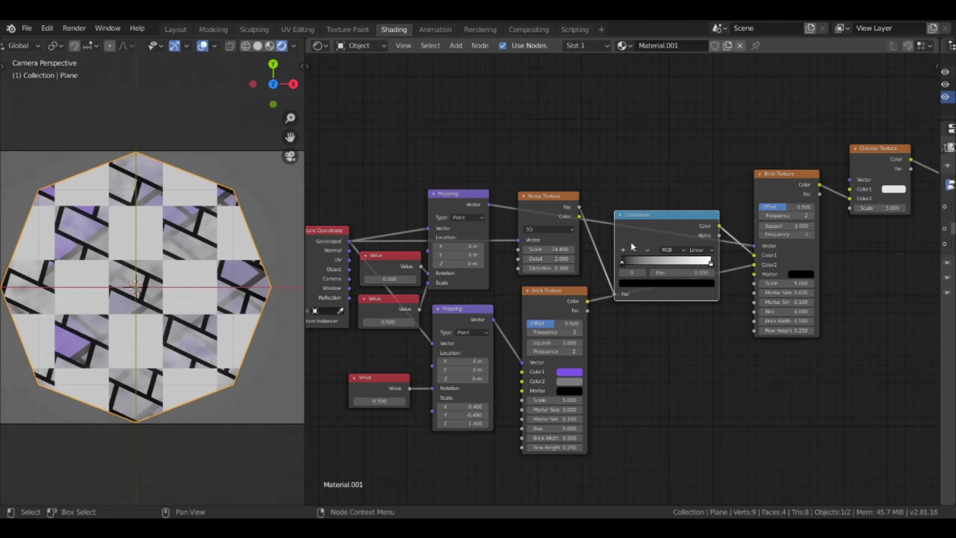
{"action": "mouse_move", "coordinate": [630, 241]}
{"action": "left_mouse_down"}
{"action": "mouse_move", "coordinate": [684, 257]}
{"action": "mouse_move", "coordinate": [663, 258]}
{"action": "left_mouse_up"}
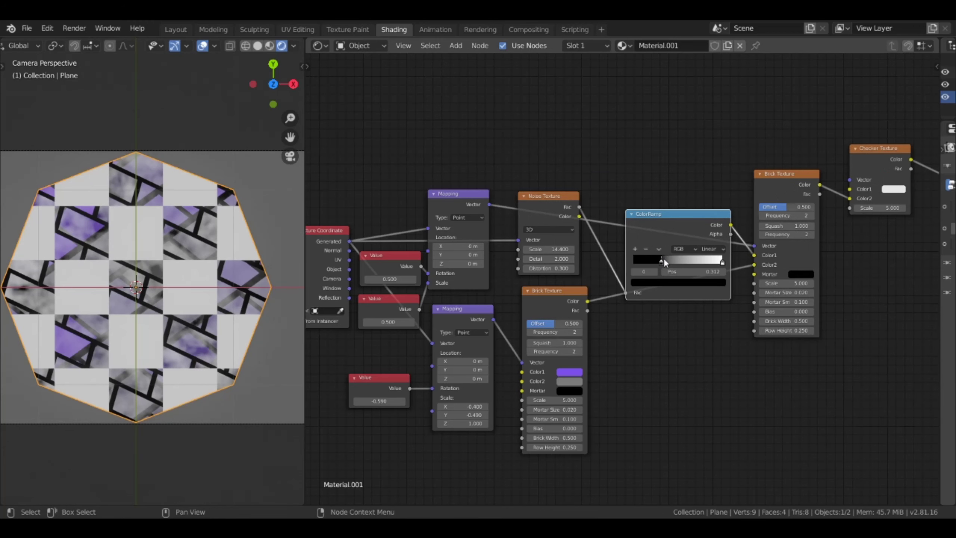
{"action": "left_click_drag", "start_coordinate": [670, 214], "coordinate": [655, 228]}
{"action": "mouse_move", "coordinate": [541, 249]}
{"action": "left_mouse_down"}
{"action": "mouse_move", "coordinate": [551, 266]}
{"action": "mouse_move", "coordinate": [535, 267]}
{"action": "mouse_move", "coordinate": [558, 259]}
{"action": "left_mouse_up"}
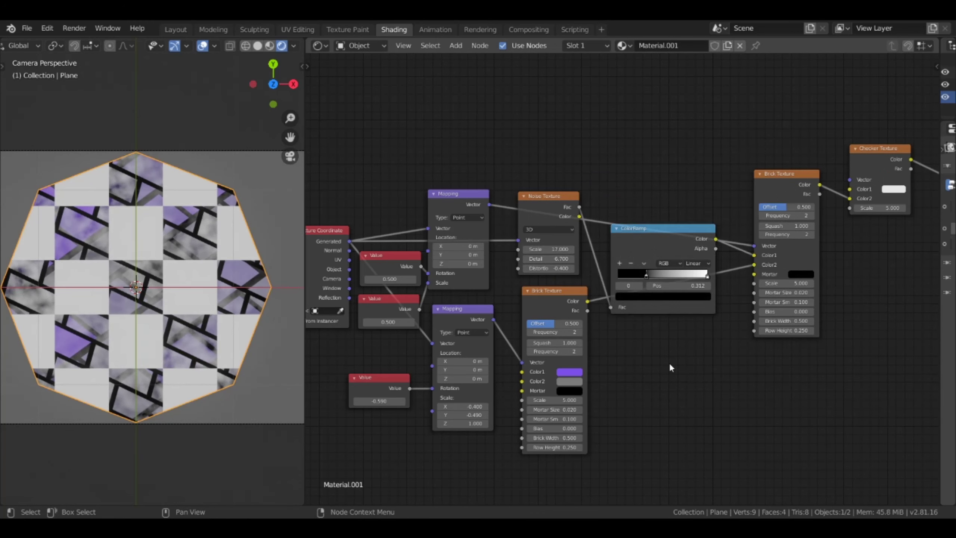
Step: Pan the node tree and add another Brick Texture above it
{"action": "scroll", "coordinate": [564, 367], "scroll_direction": "down", "scroll_amount": 1}
{"action": "middle_click_drag", "start_coordinate": [564, 368], "coordinate": [533, 425]}
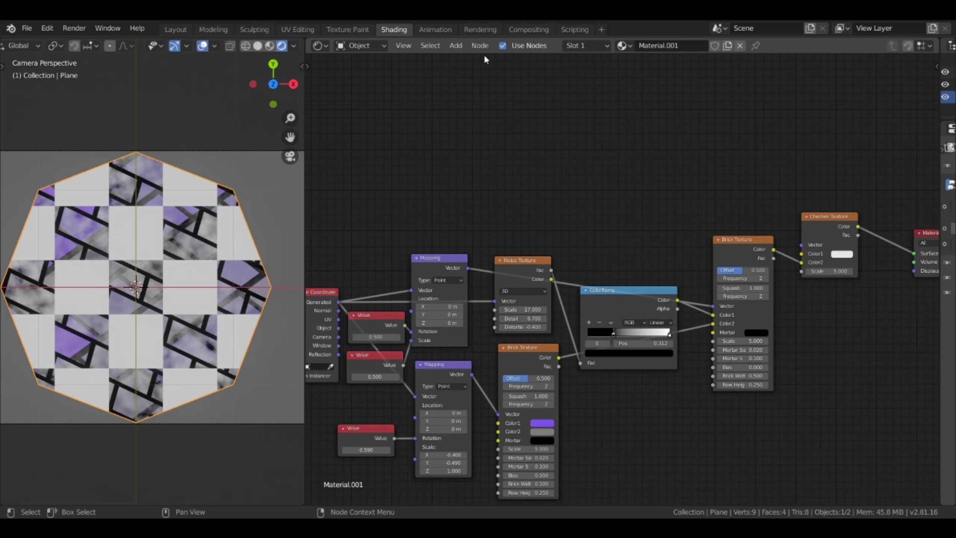
{"action": "left_click", "coordinate": [455, 46]}
{"action": "left_click", "coordinate": [557, 145]}
Step: Place the new Brick Texture node and a duplicate of it below
{"action": "left_click", "coordinate": [565, 70]}
{"action": "scroll", "coordinate": [583, 139], "scroll_direction": "down", "scroll_amount": 2}
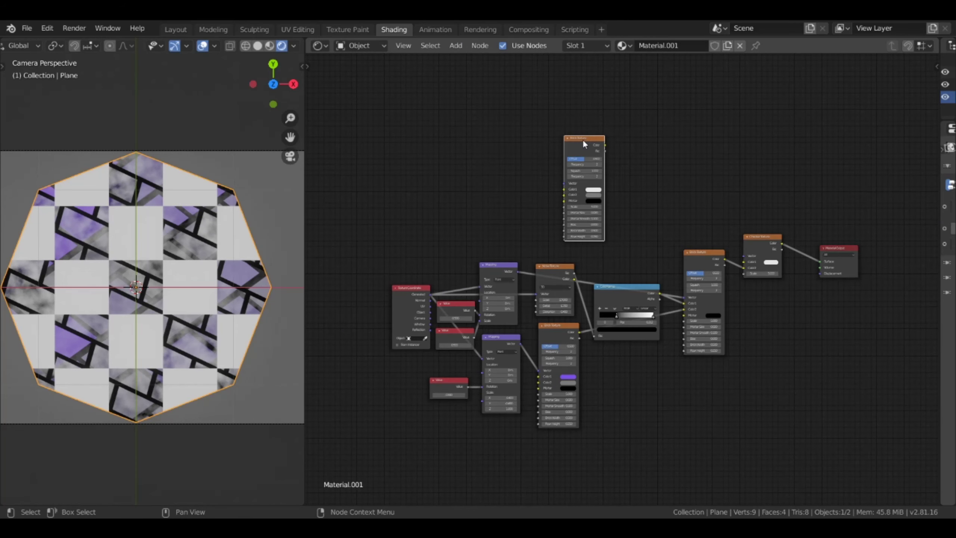
{"action": "key", "text": "shift+d"}
{"action": "left_click", "coordinate": [632, 160]}
{"action": "scroll", "coordinate": [579, 183], "scroll_direction": "up", "scroll_amount": 2}
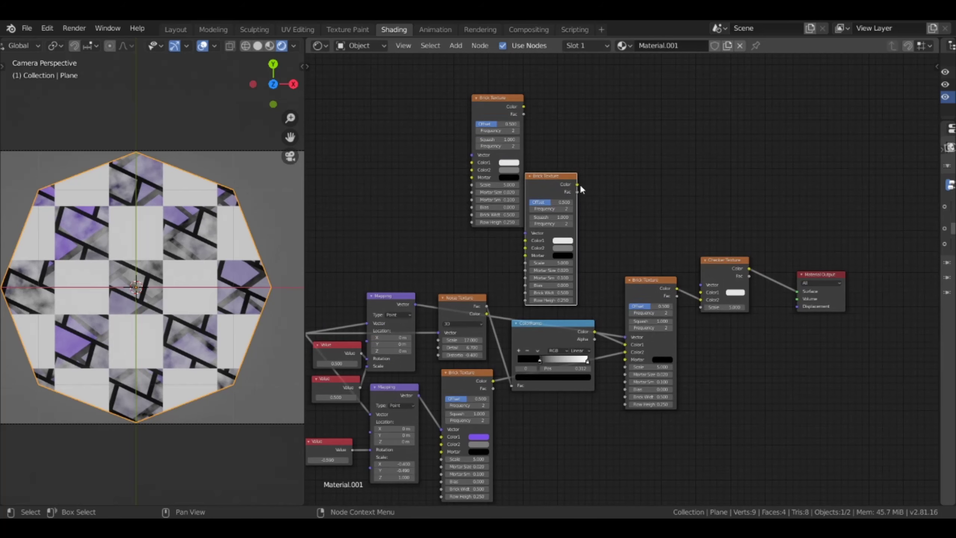
Step: Add a Vector Math Add node fed by the top brick's colour and wire it to the checker
{"action": "left_click", "coordinate": [455, 46]}
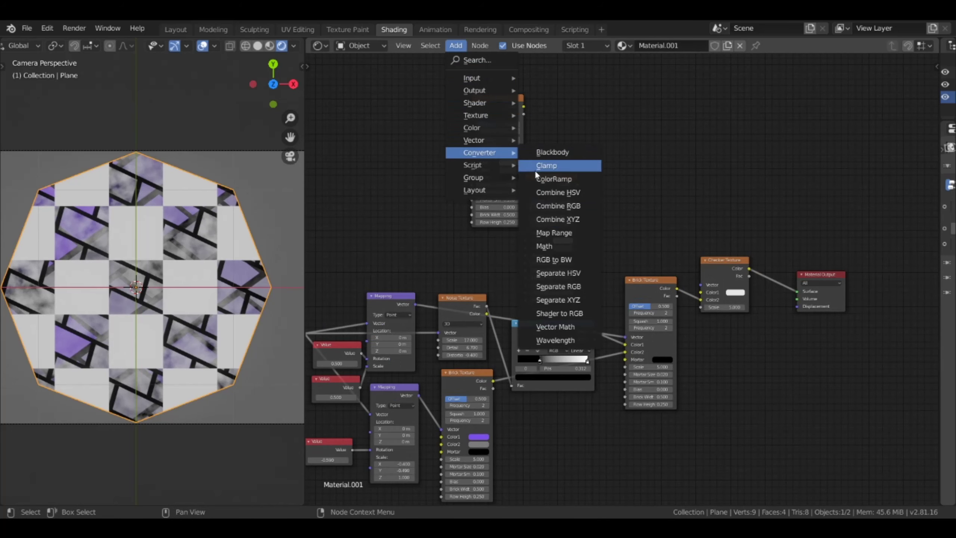
{"action": "left_click", "coordinate": [554, 326]}
{"action": "left_click", "coordinate": [596, 133]}
{"action": "left_click_drag", "start_coordinate": [524, 106], "coordinate": [540, 120]}
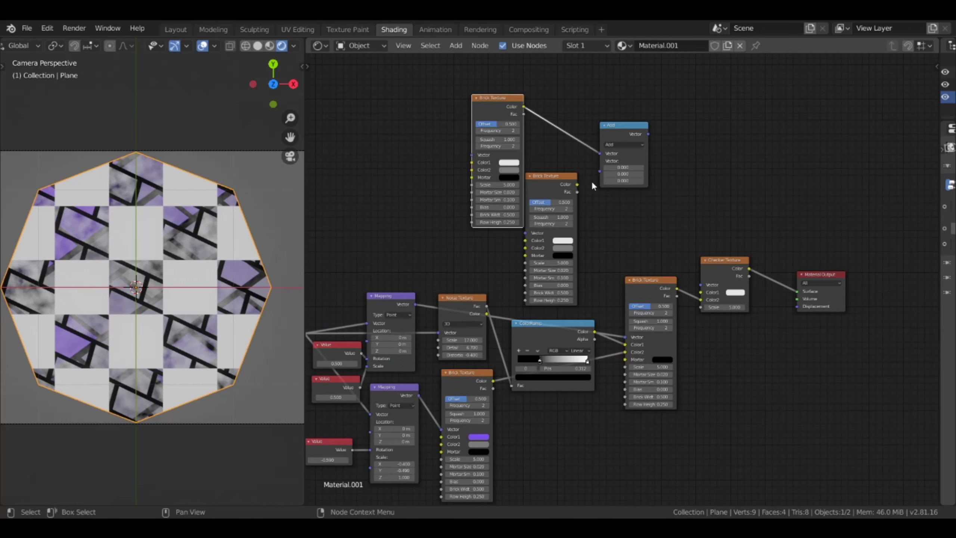
{"action": "left_click_drag", "start_coordinate": [648, 134], "coordinate": [700, 284]}
{"action": "scroll", "coordinate": [173, 266], "scroll_direction": "up", "scroll_amount": 3}
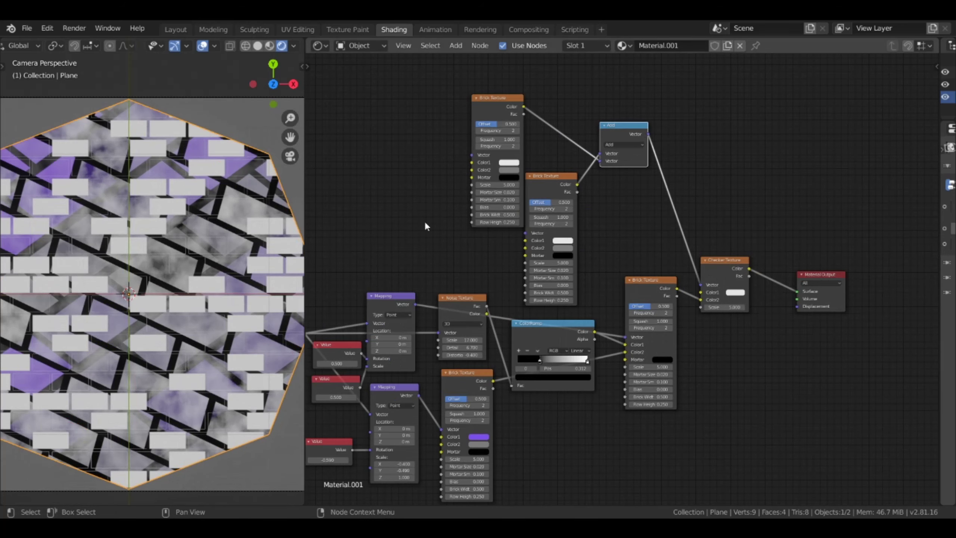
{"action": "left_click_drag", "start_coordinate": [574, 174], "coordinate": [601, 166]}
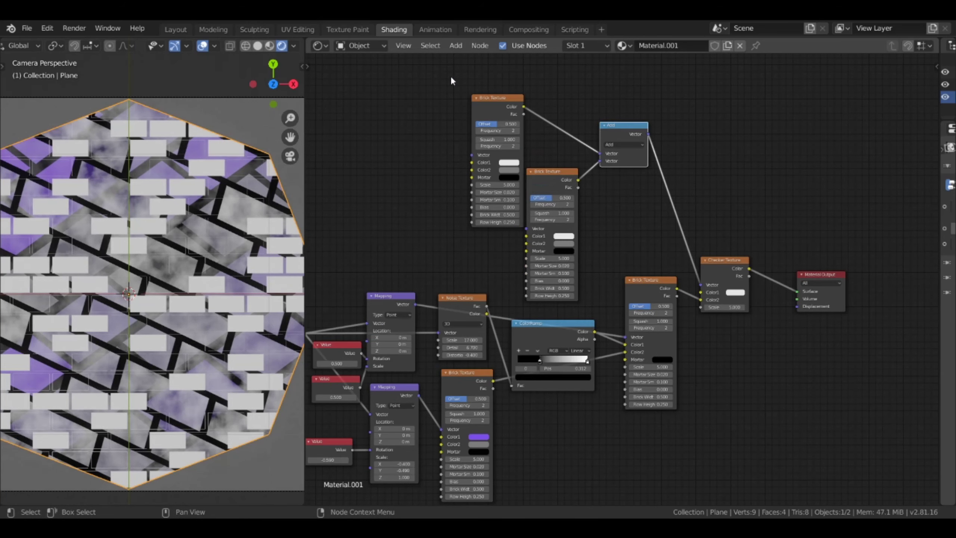
Step: Insert Bright/Contrast nodes on both brick links and plug the Add output into Checker Color1
{"action": "left_click", "coordinate": [456, 45]}
{"action": "left_click", "coordinate": [561, 127]}
{"action": "left_click", "coordinate": [581, 141]}
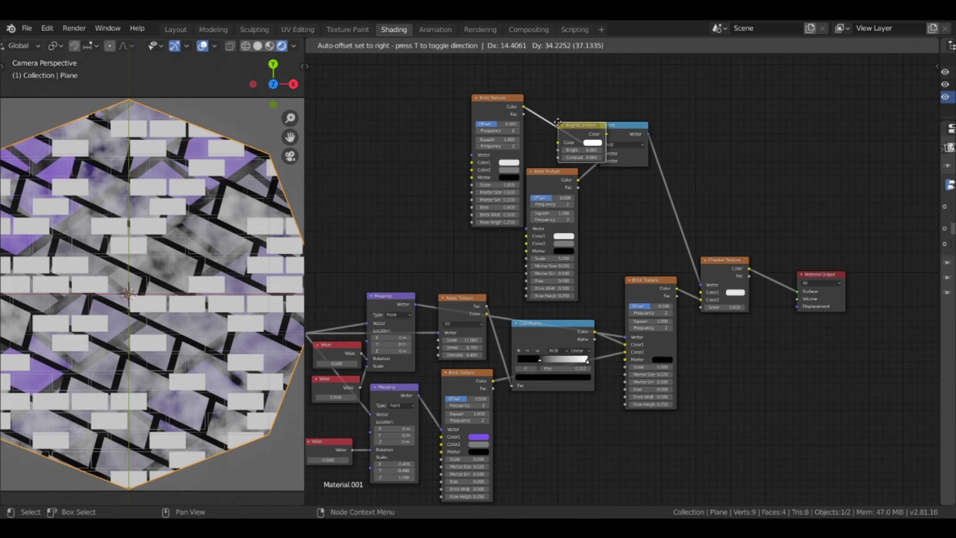
{"action": "right_click", "coordinate": [580, 133]}
{"action": "left_click", "coordinate": [580, 133]}
{"action": "left_click", "coordinate": [609, 175]}
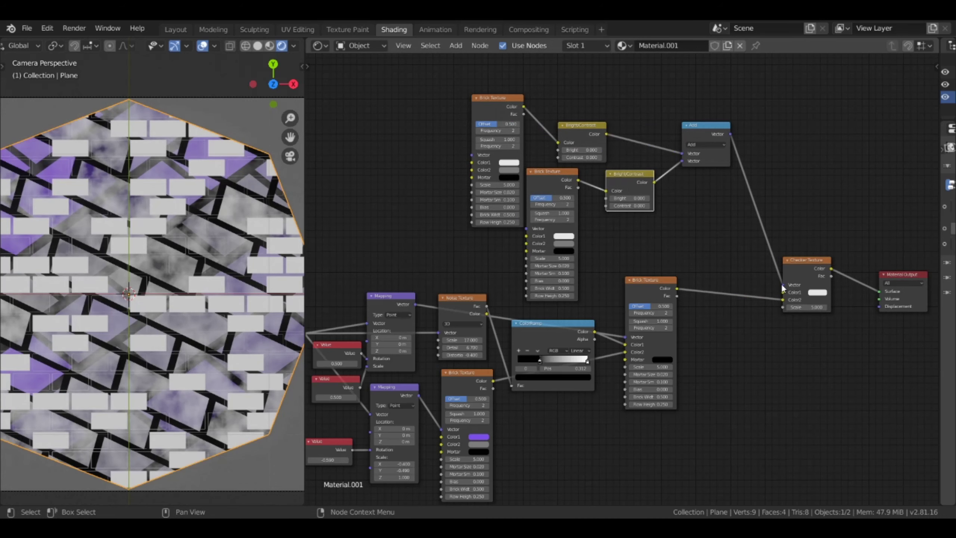
{"action": "left_click_drag", "start_coordinate": [783, 285], "coordinate": [783, 292]}
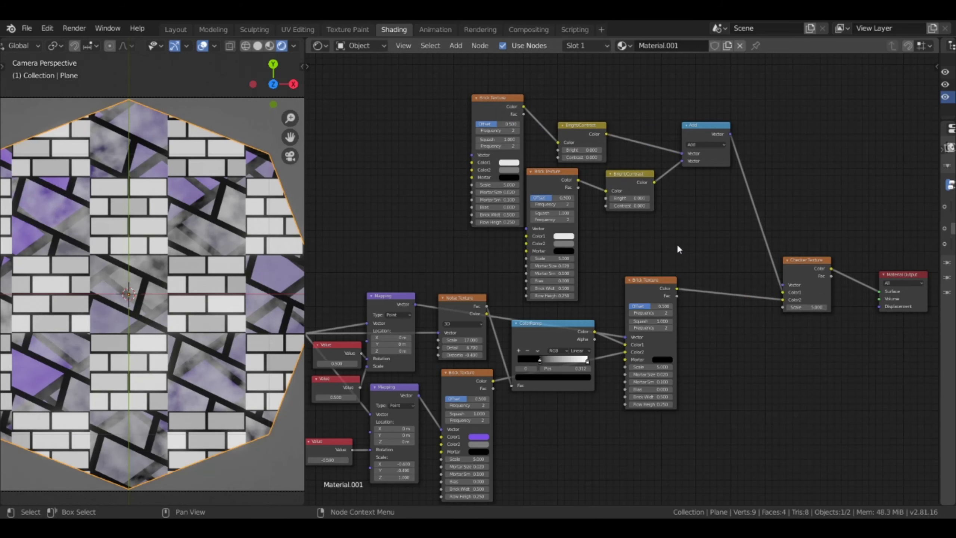
{"action": "middle_click_drag", "start_coordinate": [602, 192], "coordinate": [656, 184]}
Step: Link generated coordinates to both bricks through two Gradient Texture nodes
{"action": "left_click_drag", "start_coordinate": [526, 147], "coordinate": [526, 147]}
{"action": "left_click_drag", "start_coordinate": [358, 324], "coordinate": [579, 221]}
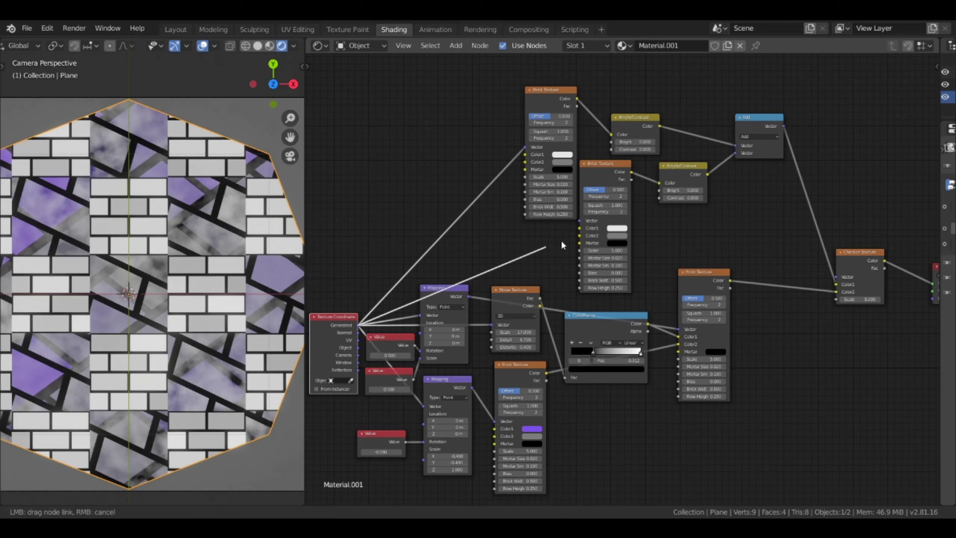
{"action": "left_click", "coordinate": [456, 45]}
{"action": "mouse_move", "coordinate": [476, 115]}
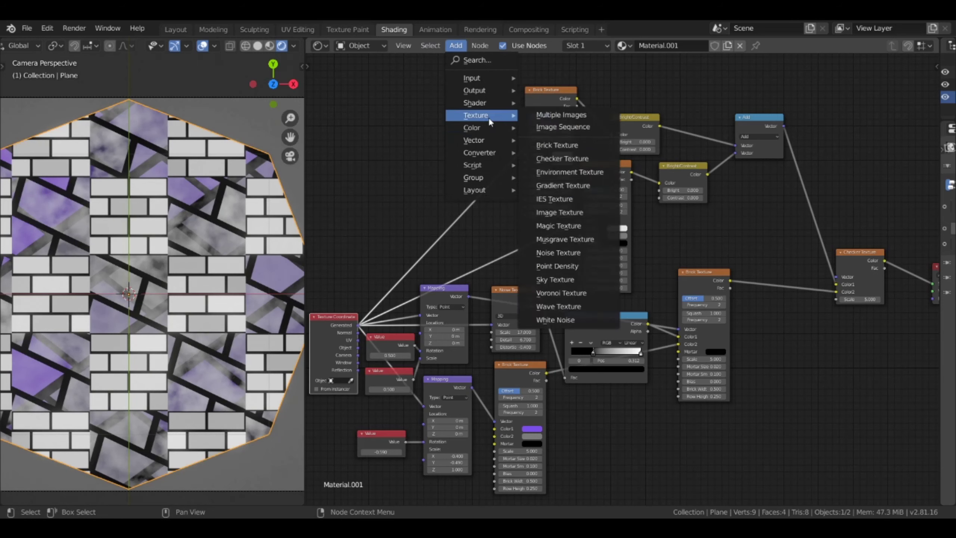
{"action": "left_click", "coordinate": [563, 186]}
{"action": "left_click", "coordinate": [444, 186]}
{"action": "key", "text": "shift+d"}
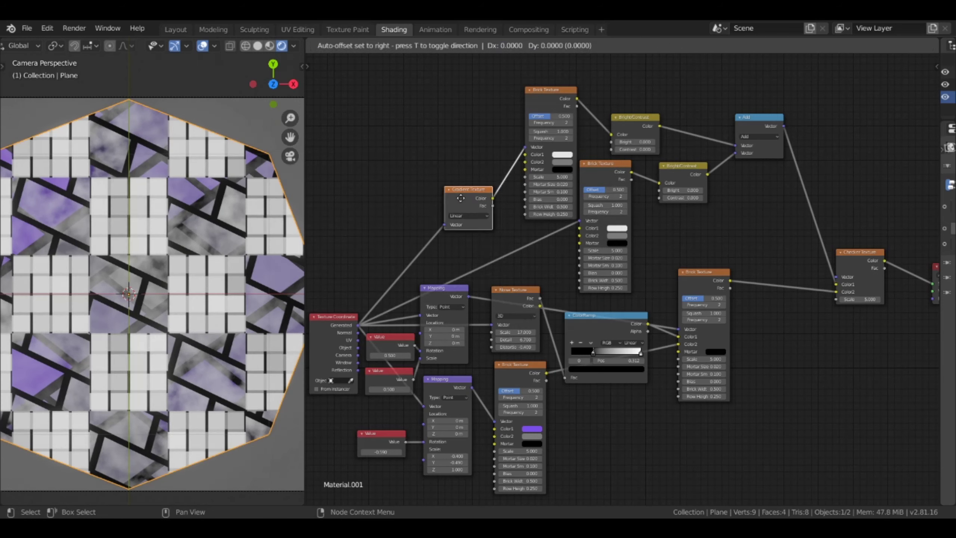
{"action": "left_click", "coordinate": [486, 235]}
{"action": "left_click_drag", "start_coordinate": [333, 316], "coordinate": [329, 257]}
{"action": "left_click_drag", "start_coordinate": [467, 189], "coordinate": [456, 140]}
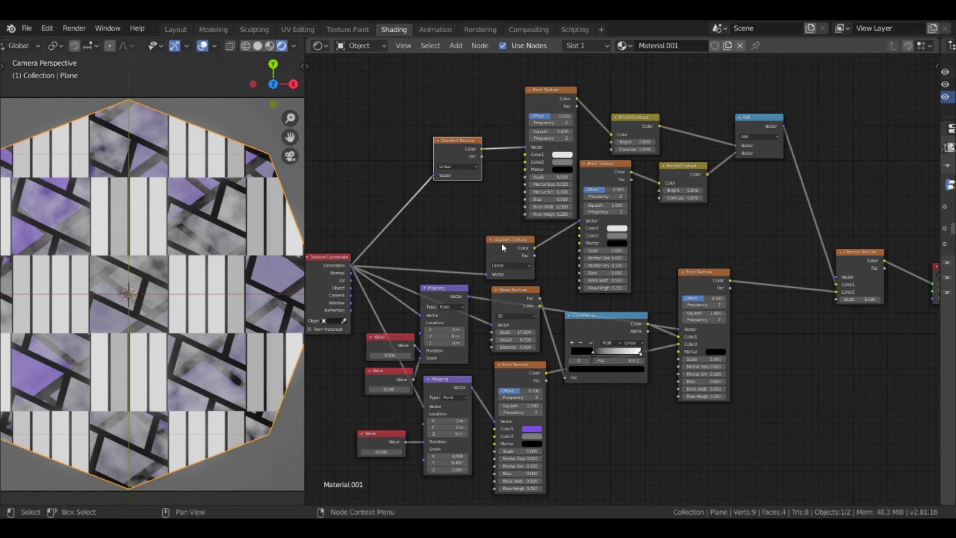
Step: Insert a Mapping node before each Gradient Texture and tidy the layout
{"action": "right_click", "coordinate": [450, 380]}
{"action": "left_click", "coordinate": [456, 45]}
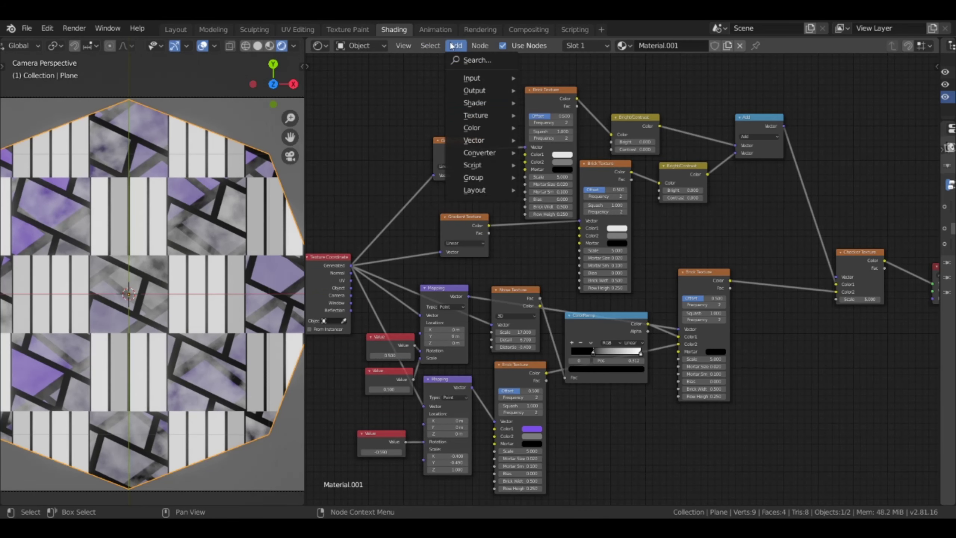
{"action": "left_click", "coordinate": [618, 174]}
{"action": "left_click", "coordinate": [358, 168]}
{"action": "right_click", "coordinate": [406, 173]}
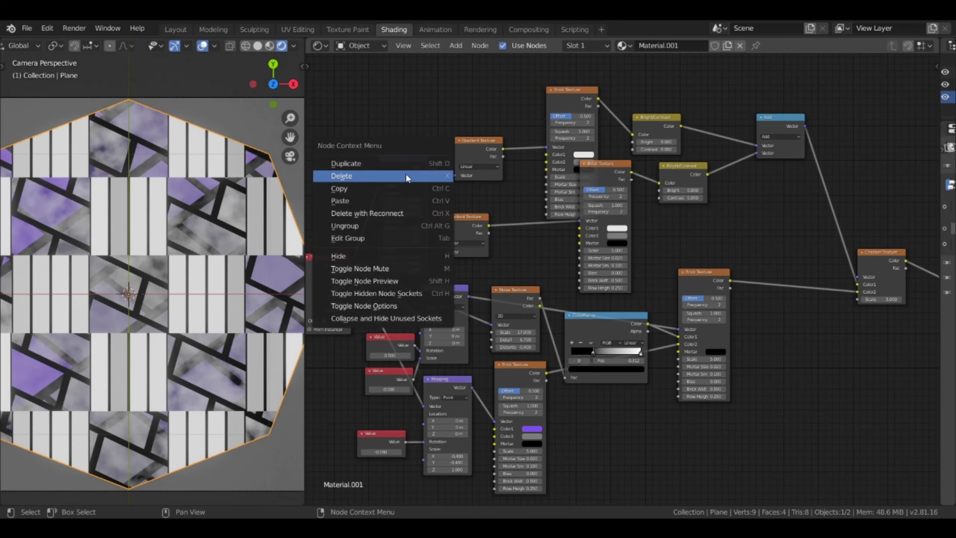
{"action": "left_click", "coordinate": [405, 173]}
{"action": "left_click", "coordinate": [483, 211]}
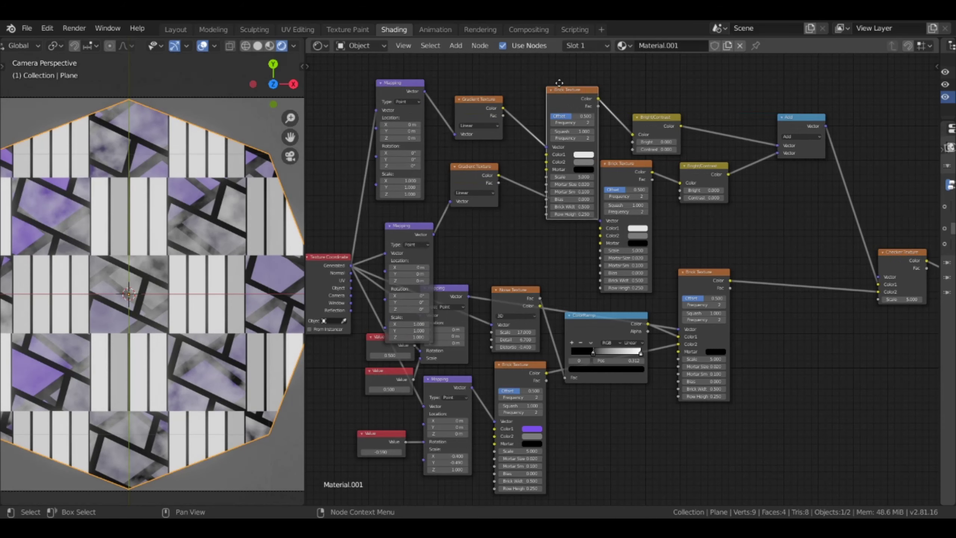
{"action": "mouse_move", "coordinate": [479, 256]}
{"action": "middle_mouse_down"}
{"action": "mouse_move", "coordinate": [603, 272]}
{"action": "mouse_move", "coordinate": [531, 283]}
{"action": "middle_mouse_up"}
{"action": "left_click", "coordinate": [610, 155]}
Step: Make the top brick's first colour magenta
{"action": "left_click", "coordinate": [647, 98]}
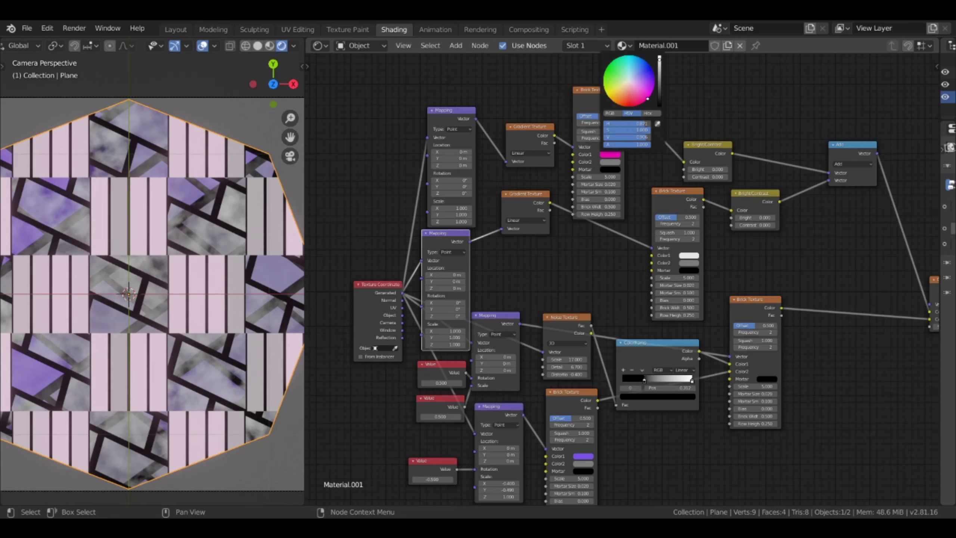
{"action": "left_click", "coordinate": [610, 162]}
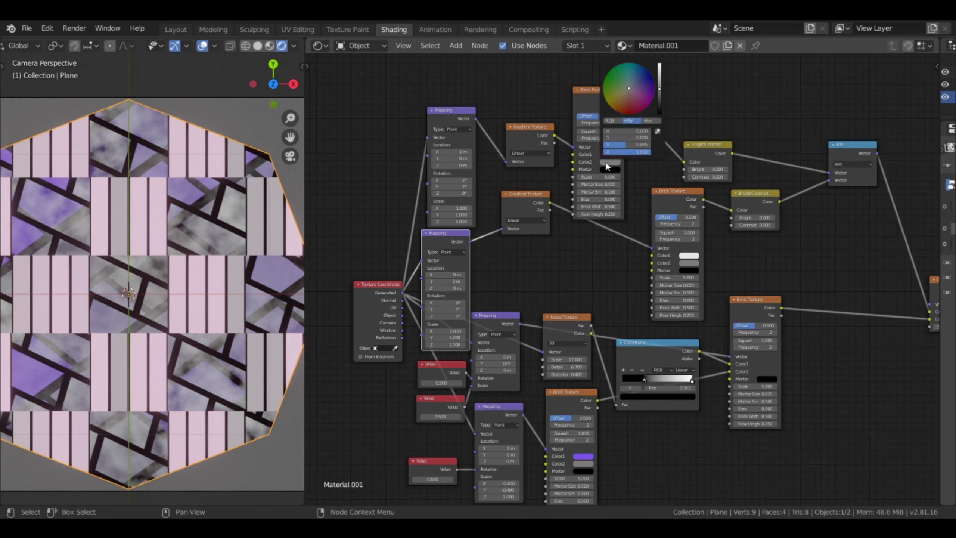
{"action": "left_click", "coordinate": [610, 154]}
{"action": "left_click", "coordinate": [689, 256]}
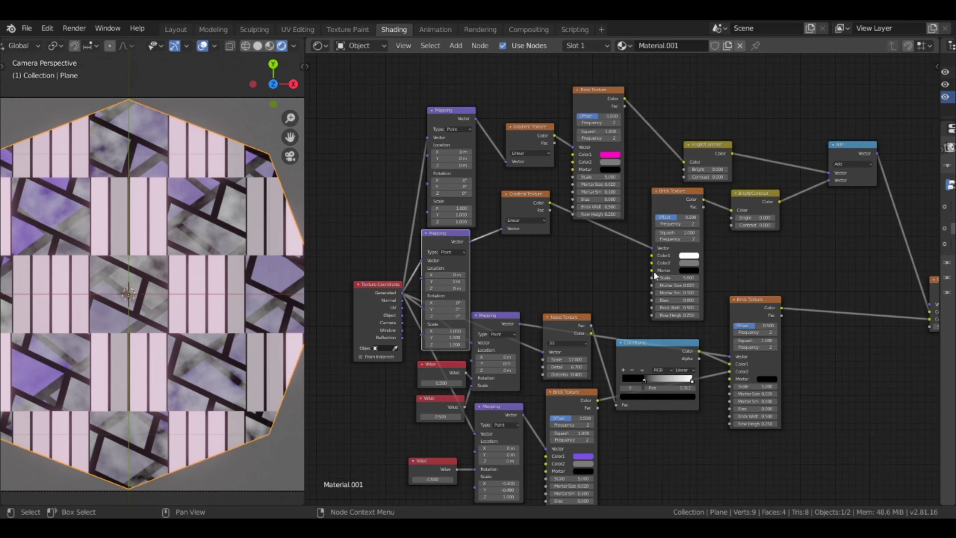
Step: Set both Gradient Textures to Spherical
{"action": "left_click", "coordinate": [529, 153]}
{"action": "left_click", "coordinate": [536, 191]}
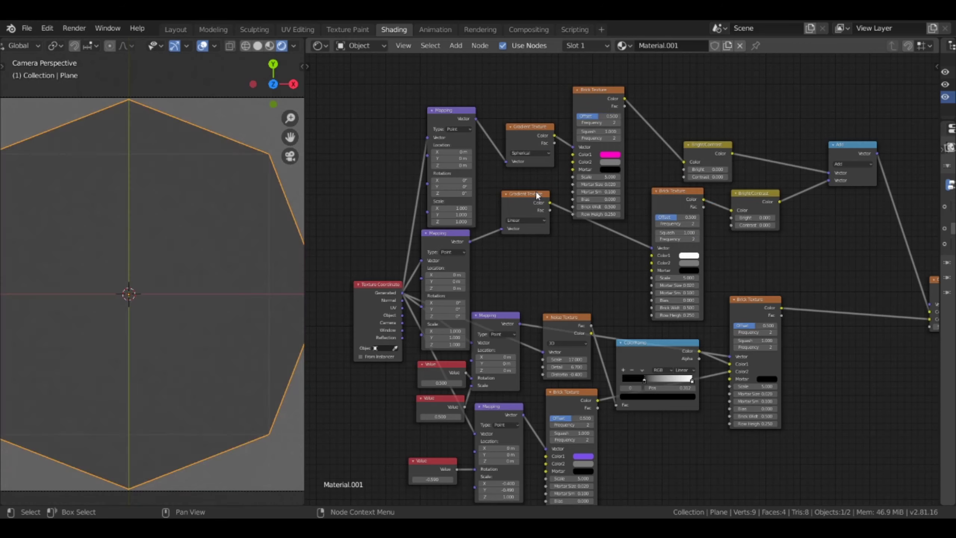
{"action": "left_click", "coordinate": [525, 220]}
{"action": "left_click", "coordinate": [531, 259]}
{"action": "scroll", "coordinate": [212, 339], "scroll_direction": "down", "scroll_amount": 1}
{"action": "left_click", "coordinate": [526, 220]}
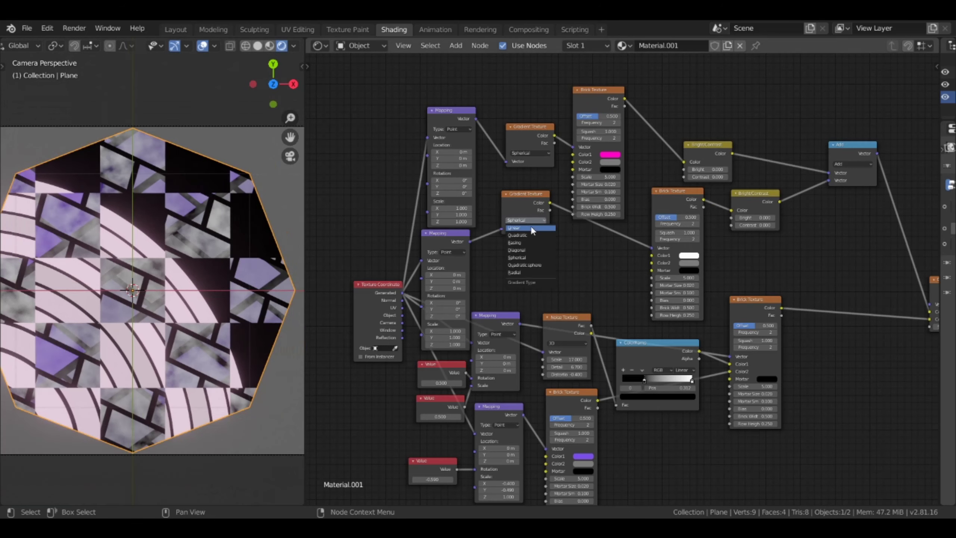
{"action": "key", "text": "m"}
Step: Offset the top Mapping's location to -0.5 and mirror and adjust its scale
{"action": "left_click", "coordinate": [470, 152]}
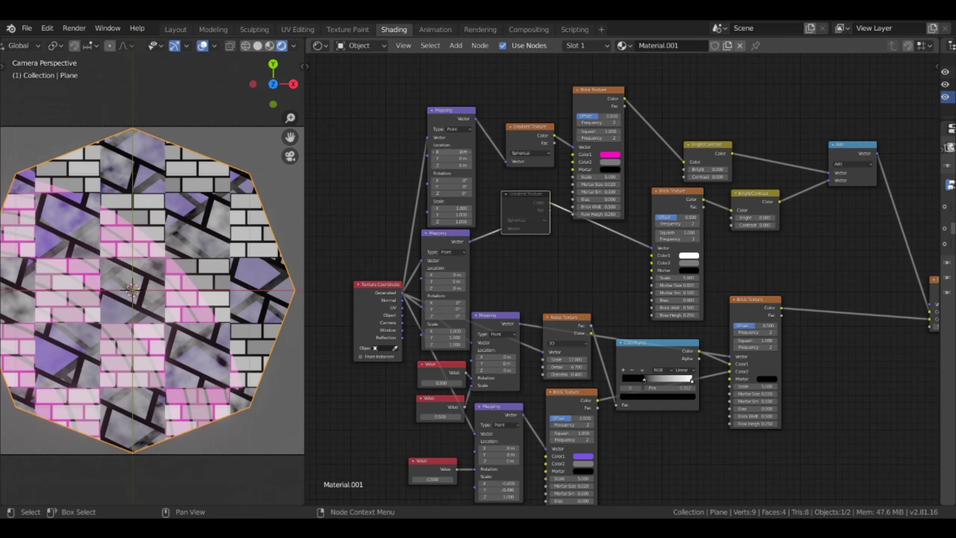
{"action": "mouse_move", "coordinate": [452, 151]}
{"action": "left_mouse_down"}
{"action": "mouse_move", "coordinate": [474, 158]}
{"action": "mouse_move", "coordinate": [427, 158]}
{"action": "left_mouse_up"}
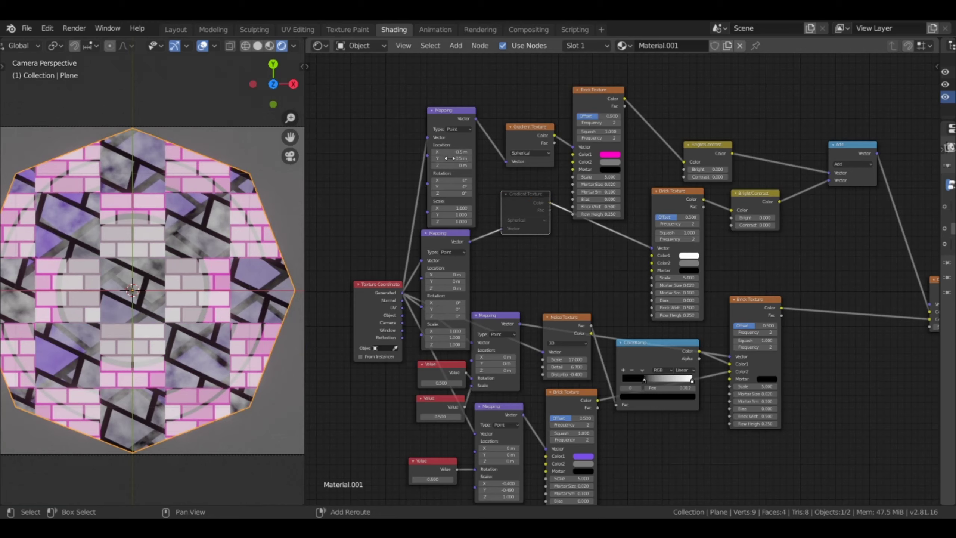
{"action": "key", "text": "m"}
{"action": "right_click", "coordinate": [452, 236]}
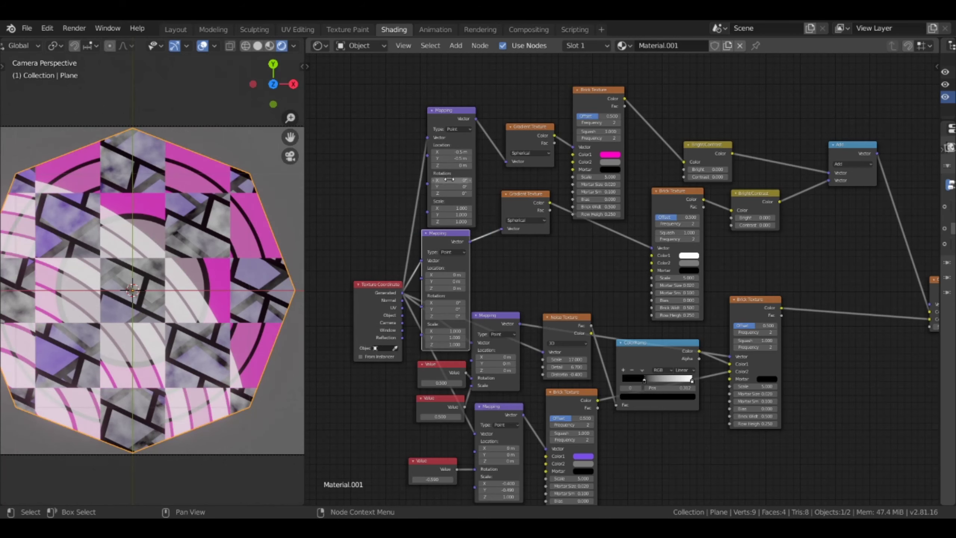
{"action": "key", "text": "minus"}
{"action": "mouse_move", "coordinate": [452, 208]}
{"action": "left_mouse_down"}
{"action": "mouse_move", "coordinate": [467, 208]}
{"action": "mouse_move", "coordinate": [463, 214]}
{"action": "left_mouse_up"}
Step: Delete the lower Mapping node with reconnect and duplicate the top Mapping node
{"action": "right_click", "coordinate": [440, 248]}
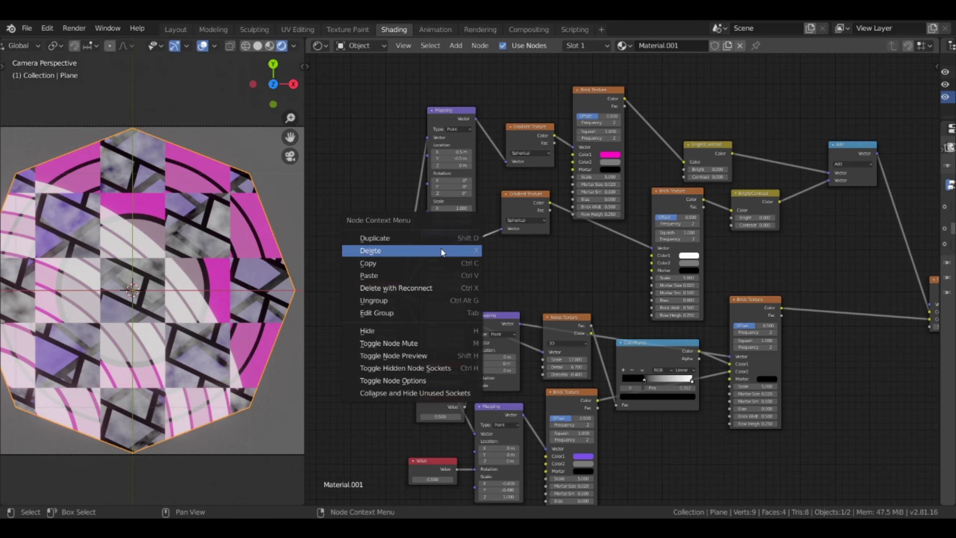
{"action": "left_click", "coordinate": [440, 289]}
{"action": "right_click", "coordinate": [444, 111]}
{"action": "left_click", "coordinate": [444, 62]}
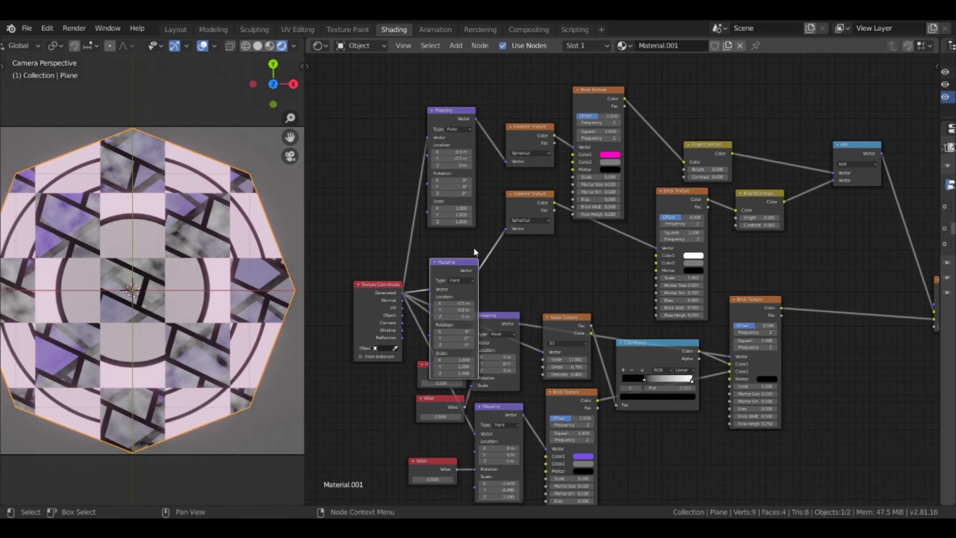
Step: Place the copied Mapping node and recolour the bricks red, strong pink and magenta
{"action": "left_click", "coordinate": [610, 155]}
{"action": "left_click", "coordinate": [629, 105]}
{"action": "left_click", "coordinate": [610, 162]}
{"action": "left_click", "coordinate": [630, 97]}
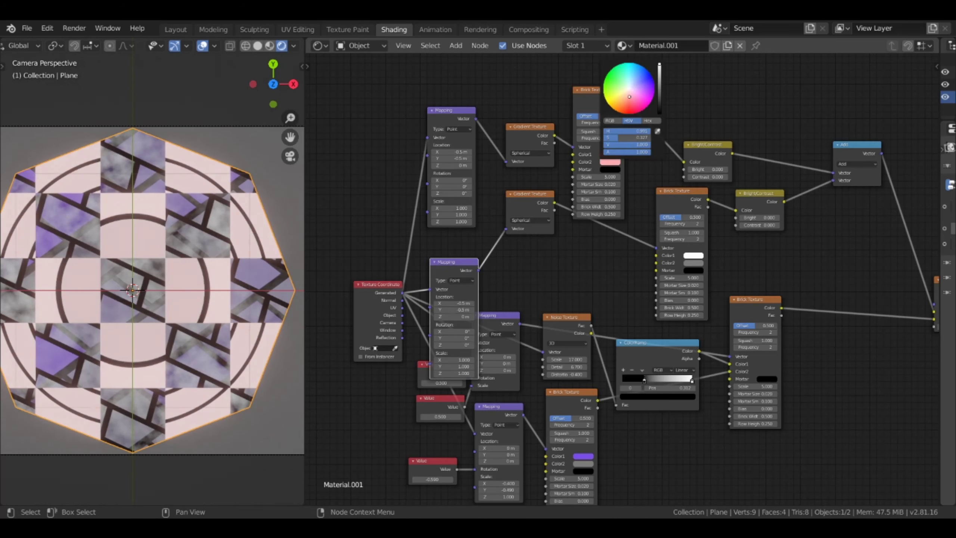
{"action": "left_click_drag", "start_coordinate": [629, 96], "coordinate": [629, 104]}
{"action": "left_click", "coordinate": [693, 255]}
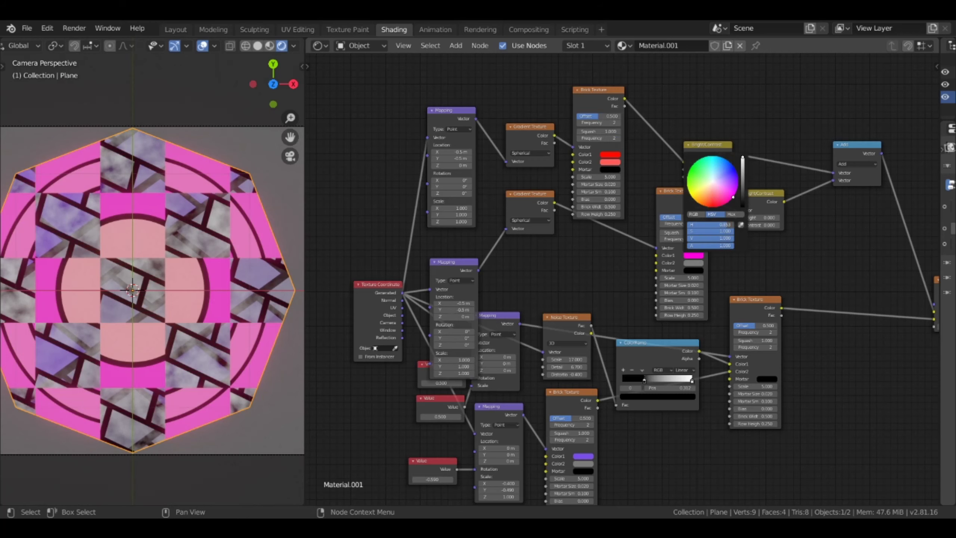
{"action": "left_click", "coordinate": [721, 211]}
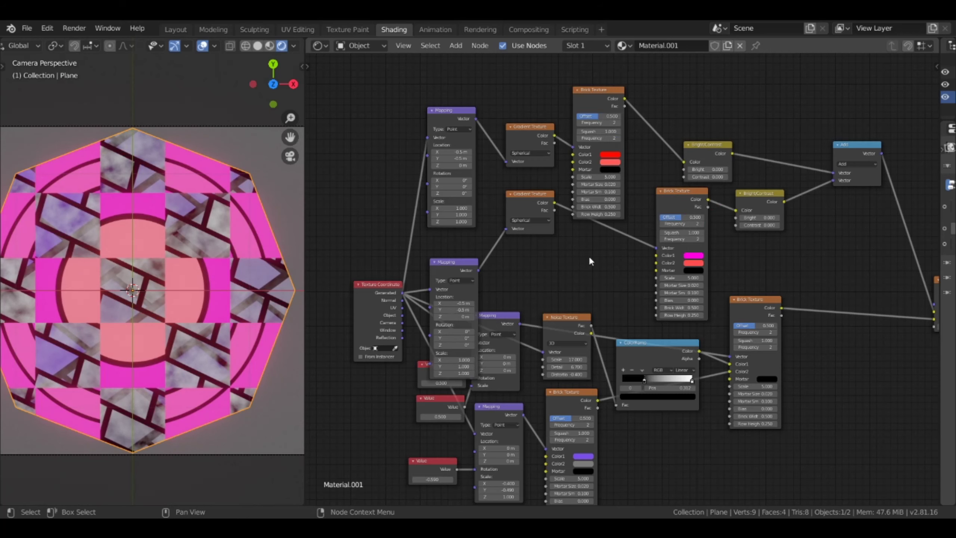
Step: Set upper Bright/Contrast brightness to 0.2 and lower contrast to 15.58
{"action": "middle_click_drag", "start_coordinate": [614, 254], "coordinate": [581, 268]}
{"action": "left_click_drag", "start_coordinate": [644, 206], "coordinate": [614, 206]}
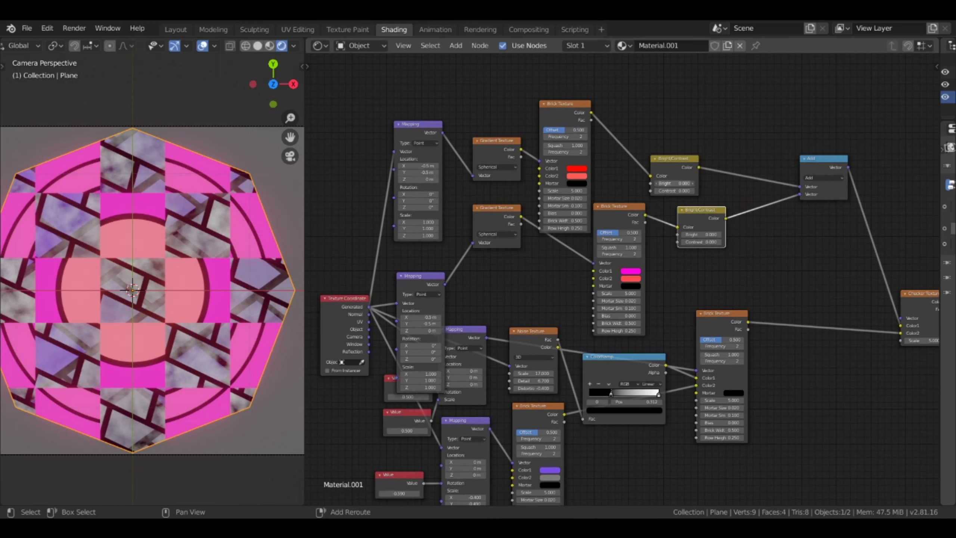
{"action": "left_click_drag", "start_coordinate": [674, 183], "coordinate": [693, 191]}
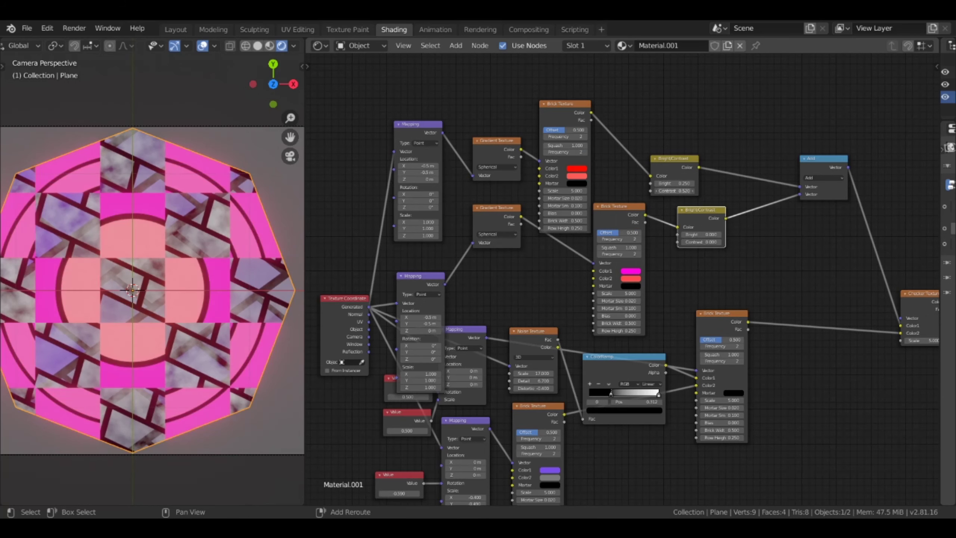
{"action": "mouse_move", "coordinate": [701, 242]}
{"action": "left_mouse_down"}
{"action": "mouse_move", "coordinate": [738, 242]}
{"action": "mouse_move", "coordinate": [715, 234]}
{"action": "left_mouse_up"}
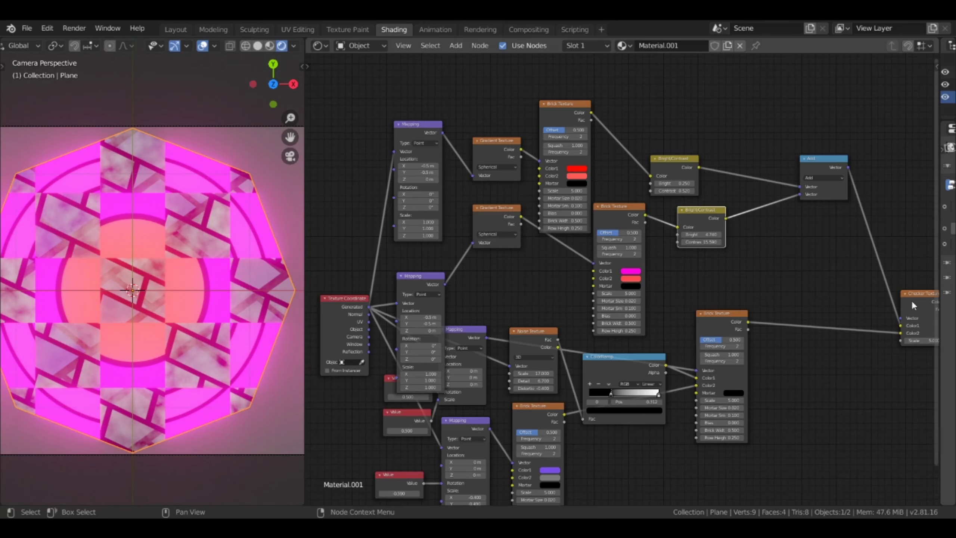
Step: Switch the Vector Math operation to Multiply and move the Checker Texture beside it
{"action": "left_click", "coordinate": [823, 177]}
{"action": "left_click", "coordinate": [775, 205]}
{"action": "scroll", "coordinate": [840, 270], "scroll_direction": "down", "scroll_amount": 1}
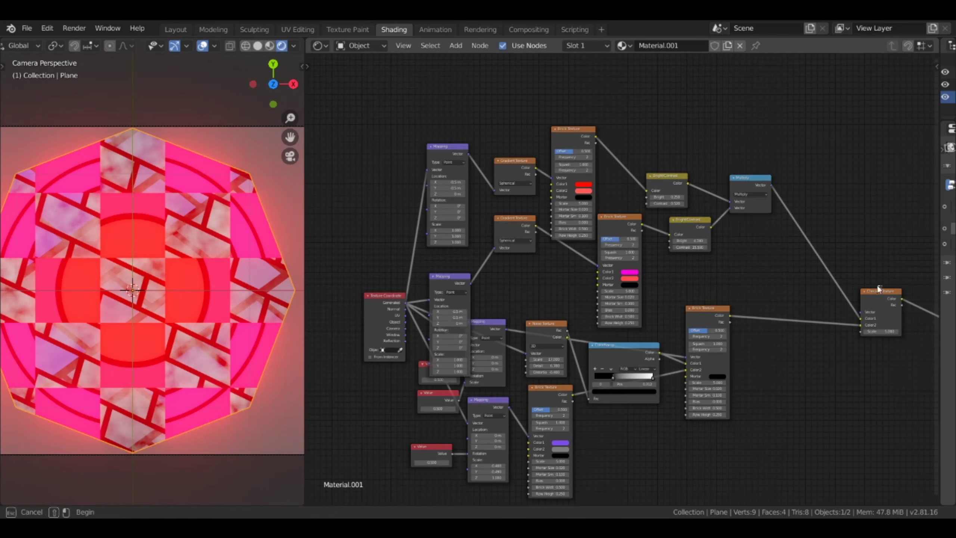
{"action": "left_click_drag", "start_coordinate": [879, 290], "coordinate": [809, 224]}
{"action": "scroll", "coordinate": [809, 224], "scroll_direction": "down", "scroll_amount": 1}
{"action": "scroll", "coordinate": [793, 282], "scroll_direction": "up", "scroll_amount": 1}
{"action": "scroll", "coordinate": [794, 283], "scroll_direction": "up", "scroll_amount": 1}
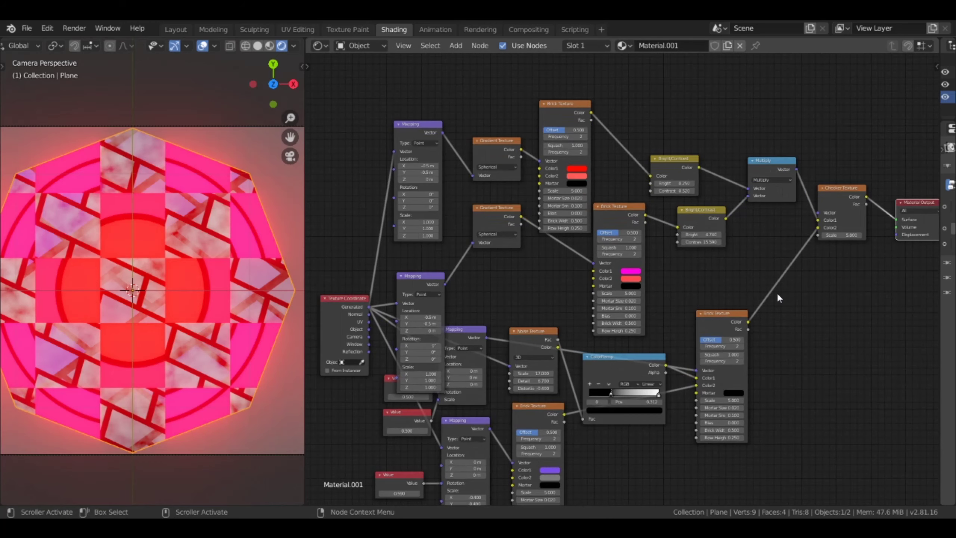
Step: Recolour the lower brick texture blue with a light blue second colour
{"action": "middle_click_drag", "start_coordinate": [608, 467], "coordinate": [651, 388]}
{"action": "left_click", "coordinate": [597, 391]}
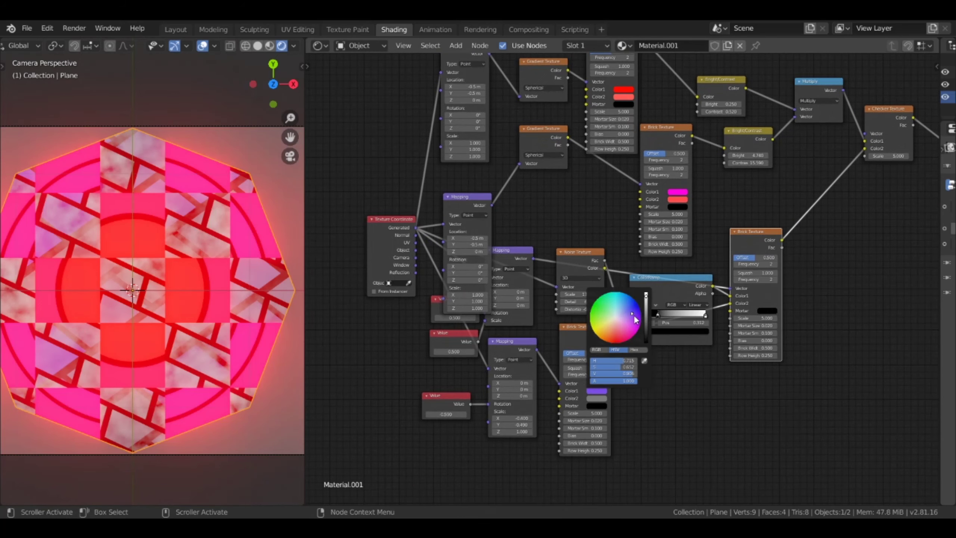
{"action": "left_click", "coordinate": [597, 398]}
{"action": "left_click", "coordinate": [620, 315]}
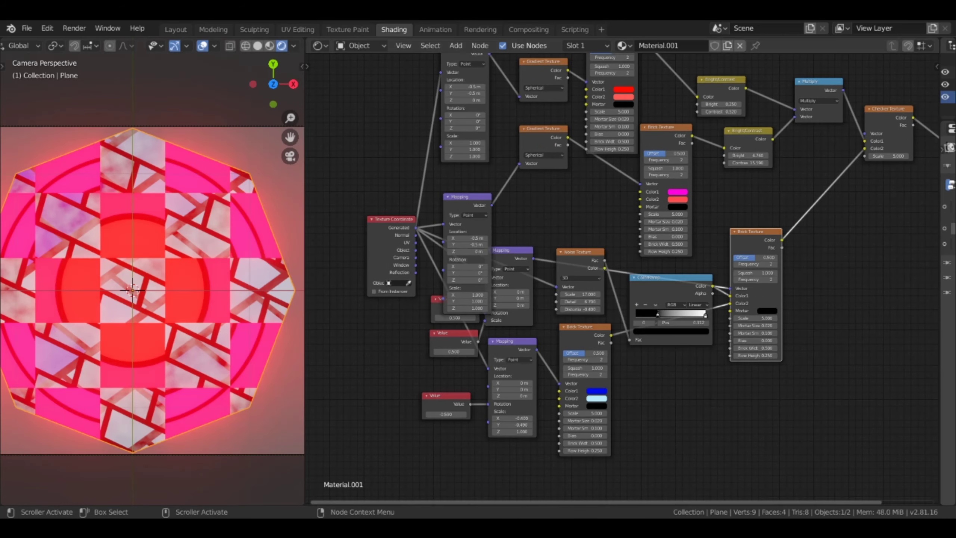
{"action": "middle_click_drag", "start_coordinate": [538, 192], "coordinate": [537, 268]}
{"action": "scroll", "coordinate": [538, 268], "scroll_direction": "up", "scroll_amount": 2}
Step: Set the first Mapping to Location 0.5/0.5, Rotation X -3.4° and Scale -1
{"action": "left_click", "coordinate": [504, 284]}
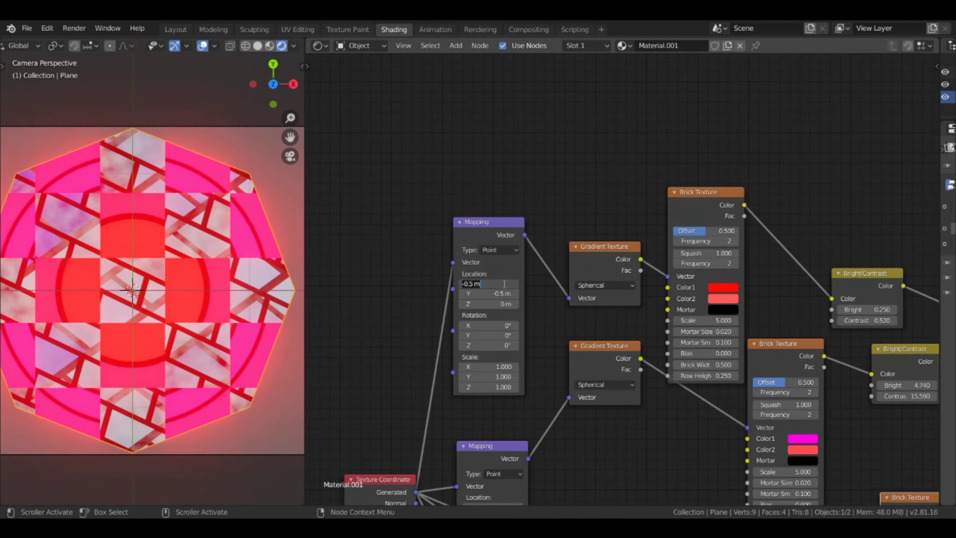
{"action": "type", "text": "0.5"}
{"action": "left_click", "coordinate": [495, 296]}
{"action": "key", "text": "Return"}
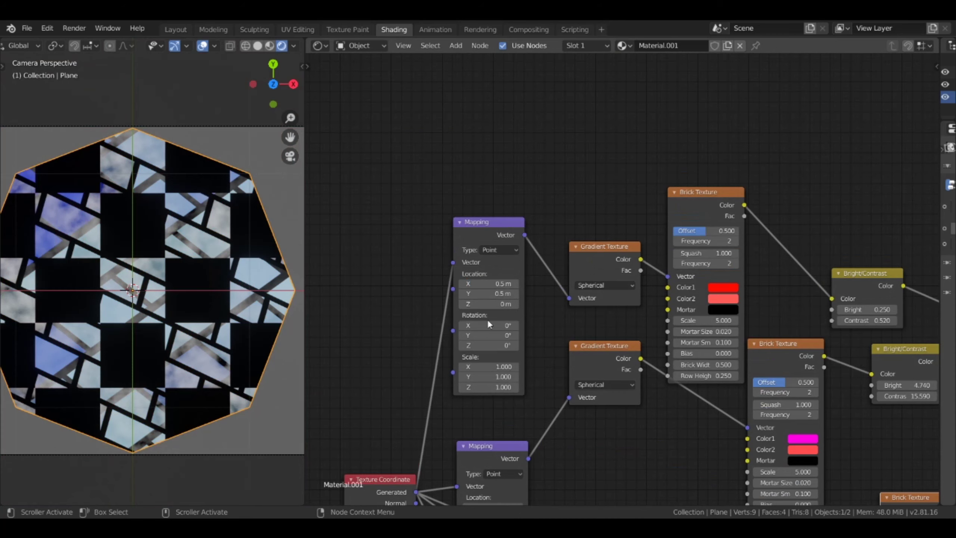
{"action": "type", "text": "-3.4"}
{"action": "key", "text": "Return"}
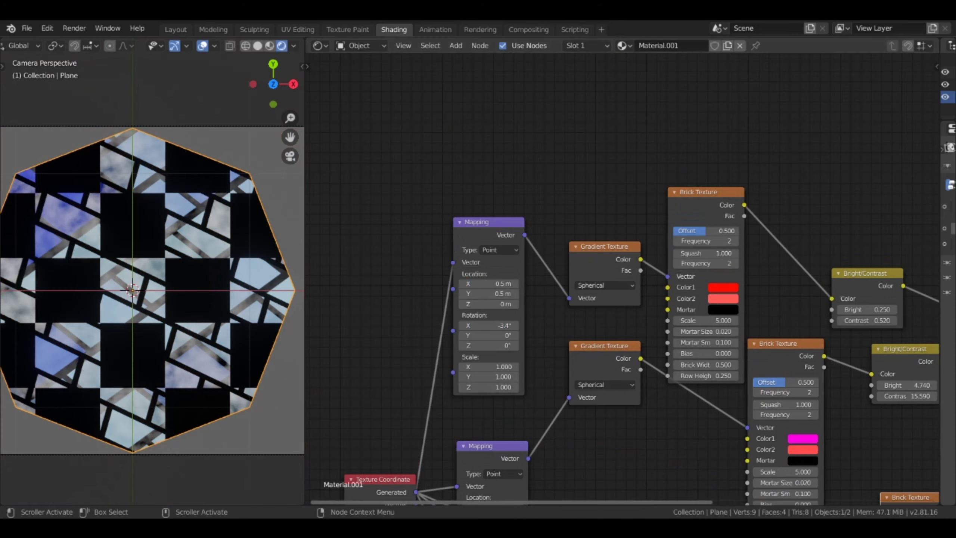
{"action": "type", "text": "-1"}
{"action": "key", "text": "Return"}
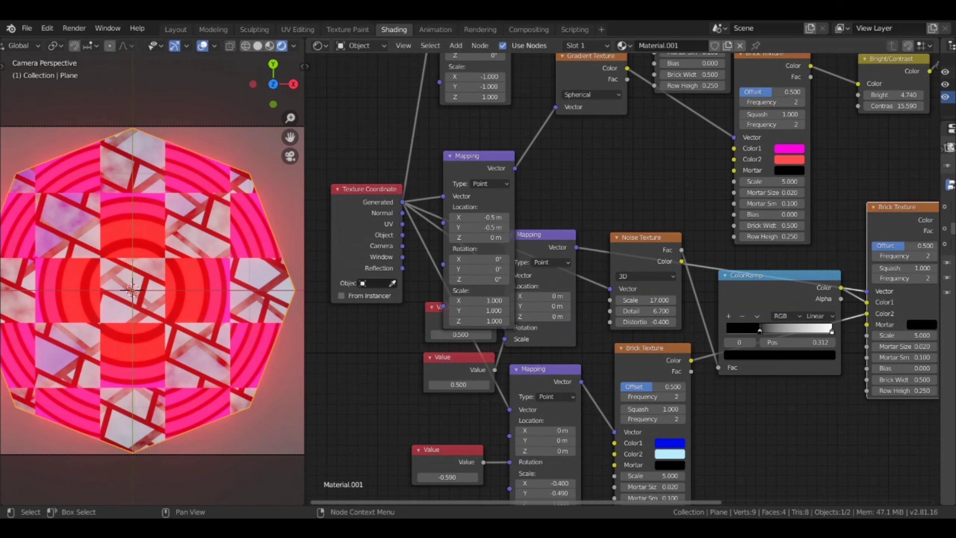
Step: Set the second Mapping to Location 1.5/1.51, Rotation X 1.9° and Scale -3
{"action": "type", "text": ".5"}
{"action": "key", "text": "Return"}
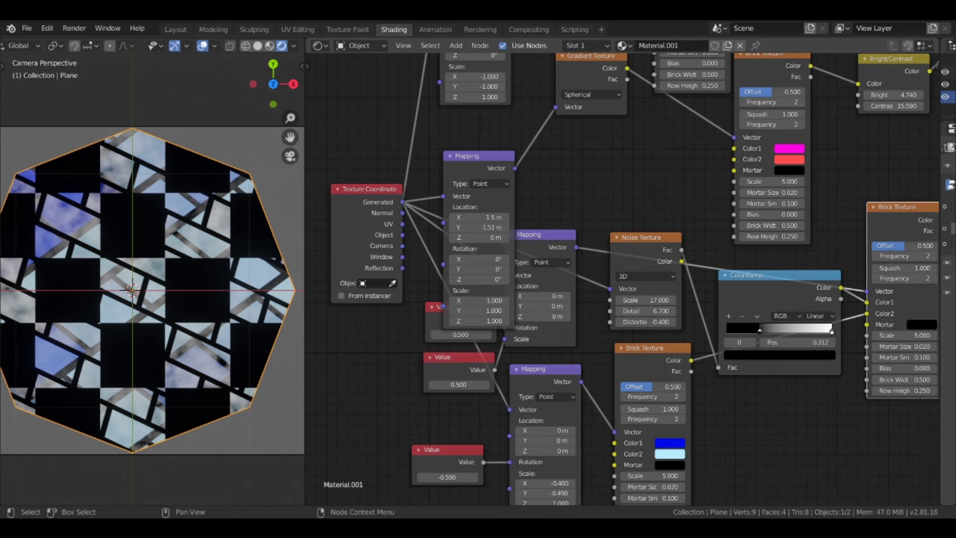
{"action": "type", "text": "1.9"}
{"action": "key", "text": "Return"}
{"action": "key", "text": "Return"}
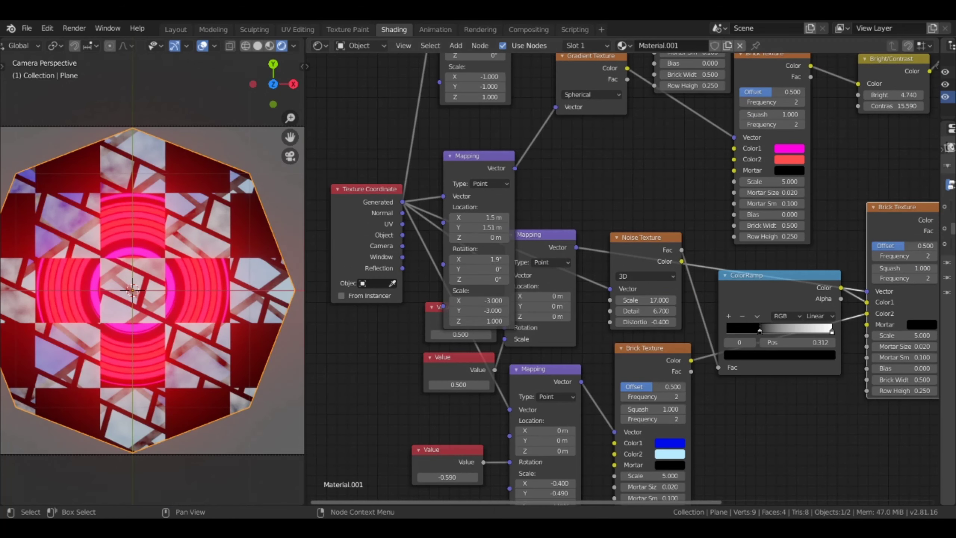
{"action": "scroll", "coordinate": [631, 284], "scroll_direction": "down", "scroll_amount": 1}
{"action": "left_click_drag", "start_coordinate": [490, 174], "coordinate": [459, 211]}
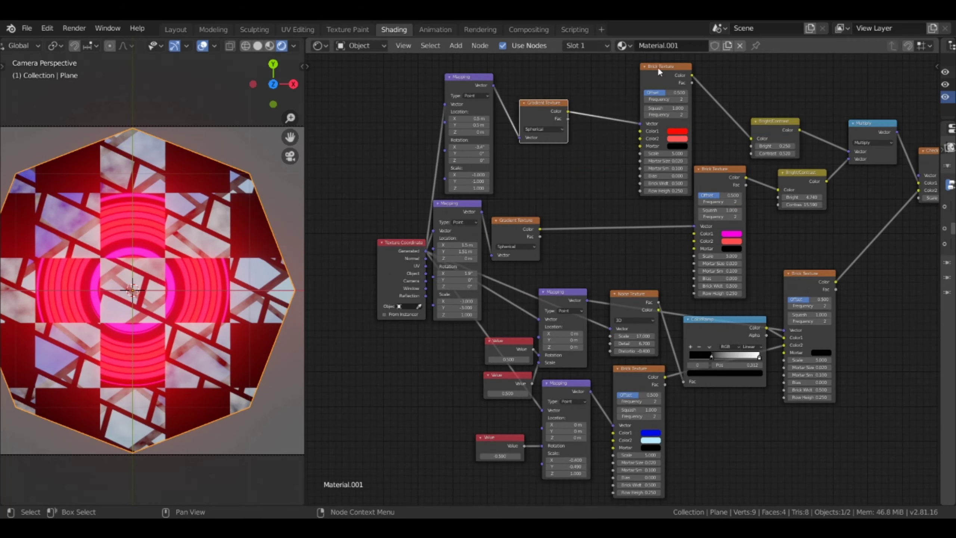
Step: Rearrange the brick nodes; give the top brick offset 0.702, lower squash and frequencies 1
{"action": "mouse_move", "coordinate": [657, 67]}
{"action": "left_mouse_down"}
{"action": "mouse_move", "coordinate": [558, 90]}
{"action": "mouse_move", "coordinate": [567, 62]}
{"action": "left_mouse_up"}
{"action": "left_click_drag", "start_coordinate": [632, 217], "coordinate": [581, 217]}
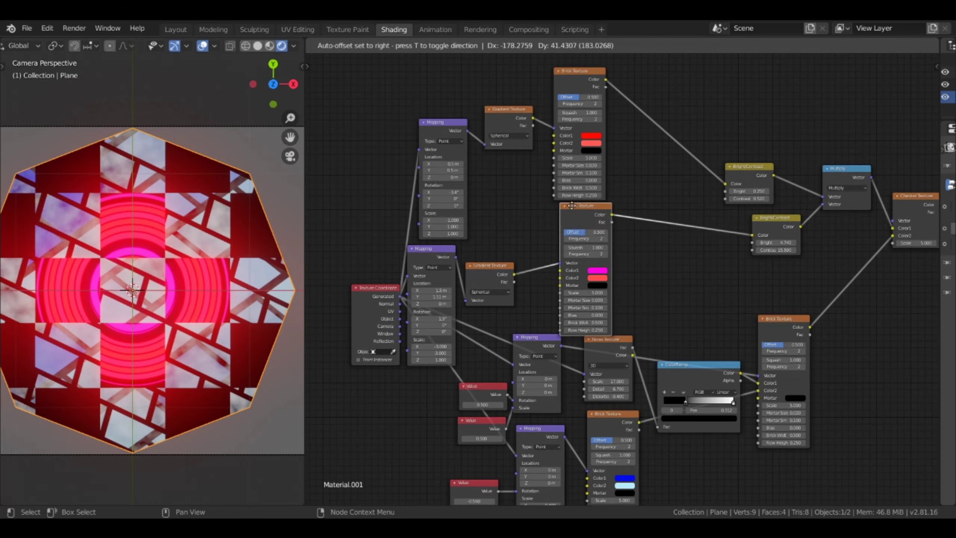
{"action": "scroll", "coordinate": [638, 333], "scroll_direction": "up", "scroll_amount": 2}
{"action": "scroll", "coordinate": [637, 333], "scroll_direction": "up", "scroll_amount": 2}
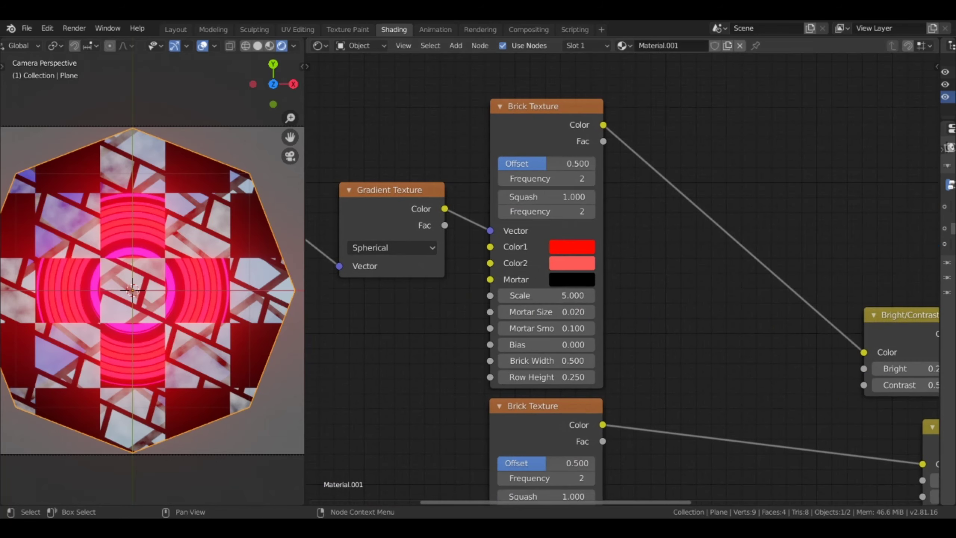
{"action": "left_click_drag", "start_coordinate": [546, 164], "coordinate": [566, 164]}
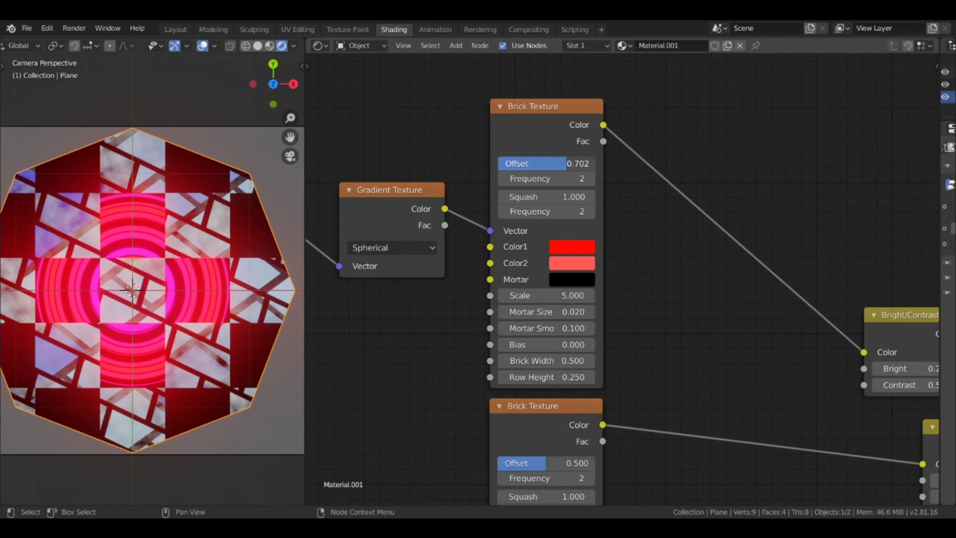
{"action": "mouse_move", "coordinate": [546, 197]}
{"action": "left_mouse_down"}
{"action": "mouse_move", "coordinate": [535, 197]}
{"action": "mouse_move", "coordinate": [534, 211]}
{"action": "left_mouse_up"}
{"action": "left_click_drag", "start_coordinate": [546, 179], "coordinate": [534, 179]}
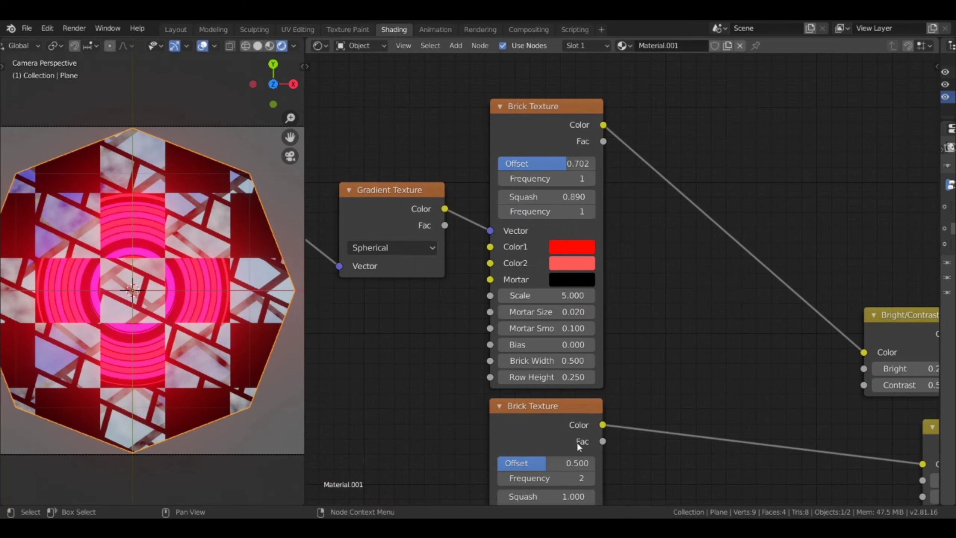
Step: Give the top brick scale 0.3, mortar smooth 0, bias -1, and first brightness 0.3
{"action": "double_click", "coordinate": [546, 295]}
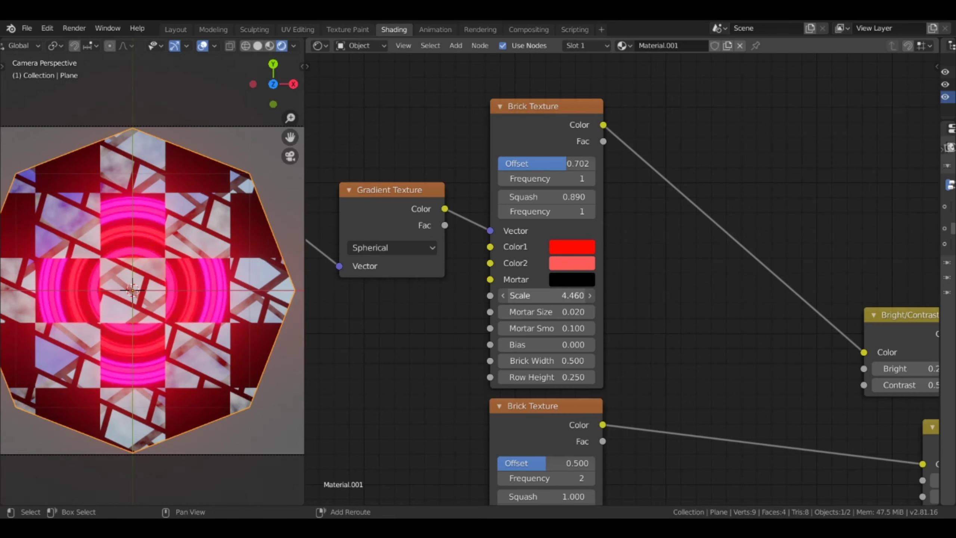
{"action": "type", "text": "0.3"}
{"action": "key", "text": "Return"}
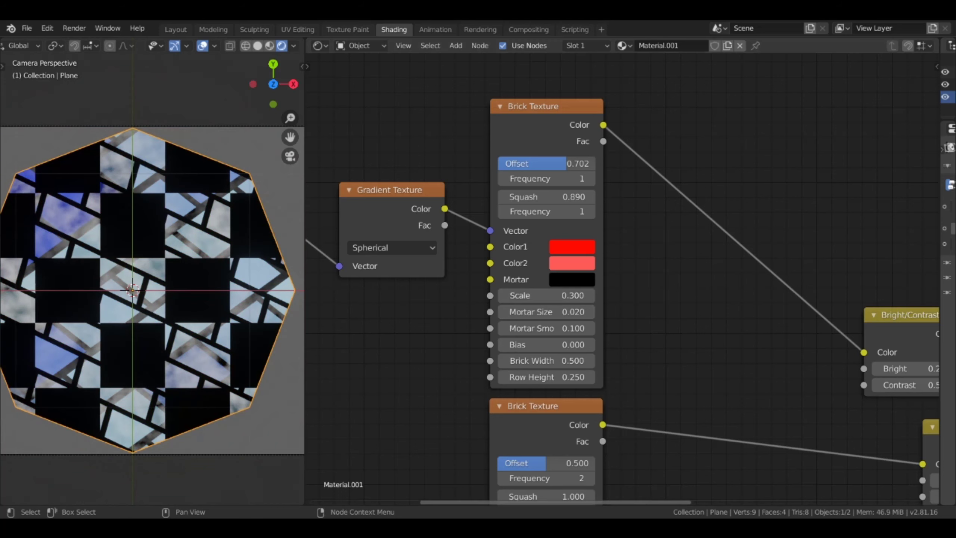
{"action": "key", "text": "BackSpace"}
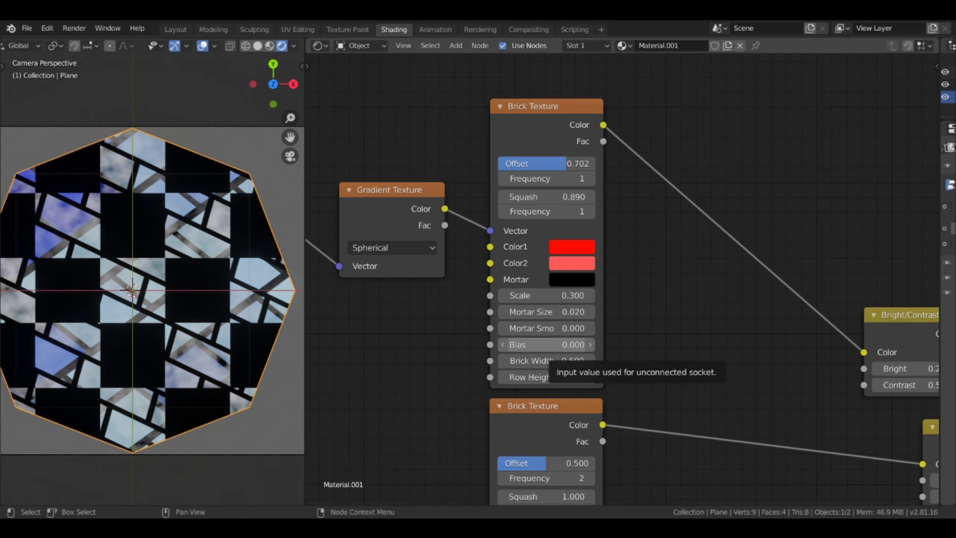
{"action": "left_click_drag", "start_coordinate": [546, 345], "coordinate": [508, 345]}
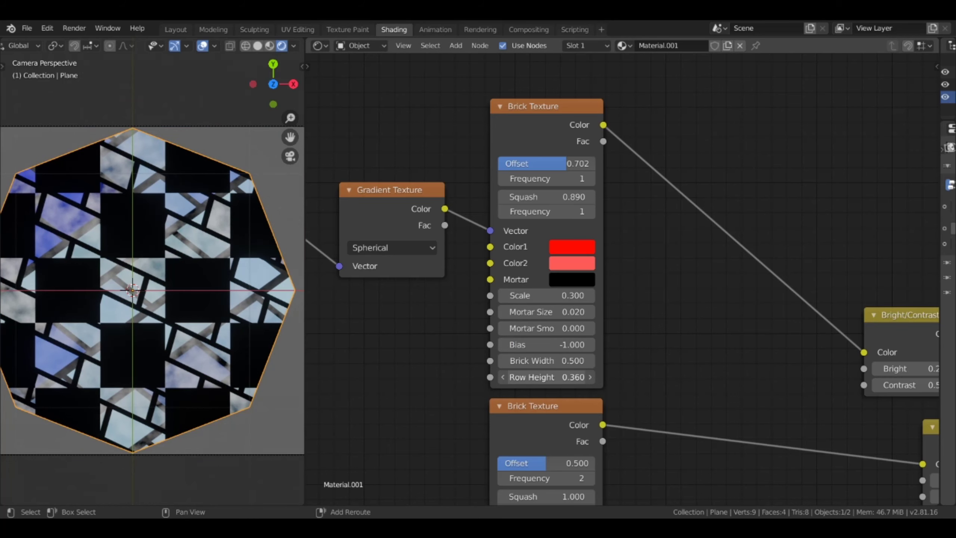
{"action": "middle_click_drag", "start_coordinate": [683, 335], "coordinate": [433, 318]}
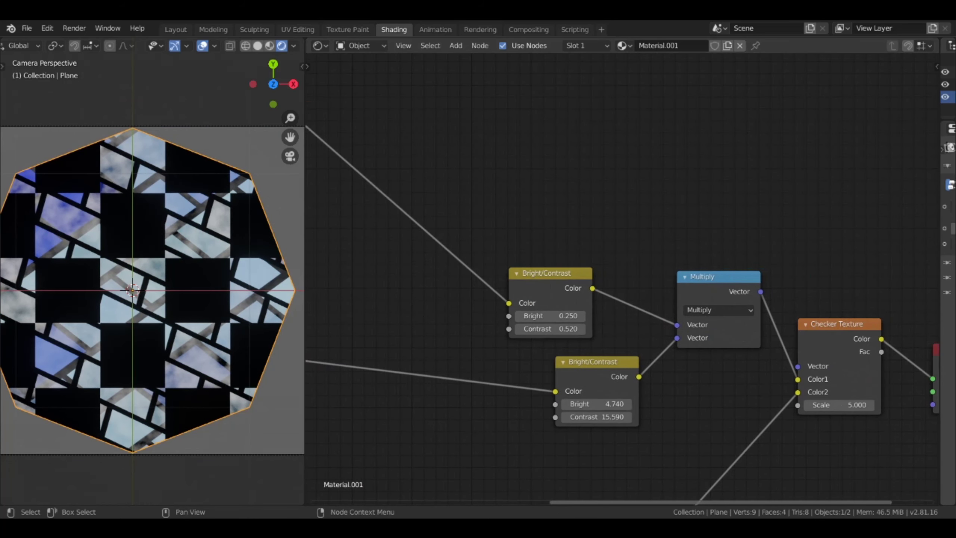
{"action": "left_click_drag", "start_coordinate": [549, 315], "coordinate": [565, 316]}
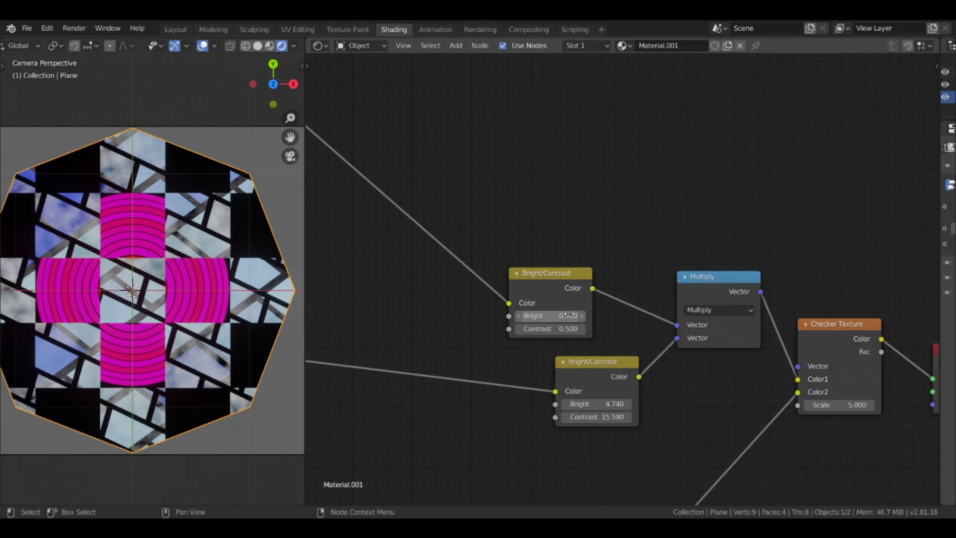
{"action": "key", "text": "Return"}
Step: Set the second brick's offset 0.788, squash 0.9, frequency 1 and white mortar
{"action": "middle_click_drag", "start_coordinate": [512, 386], "coordinate": [827, 217]}
{"action": "type", "text": "788"}
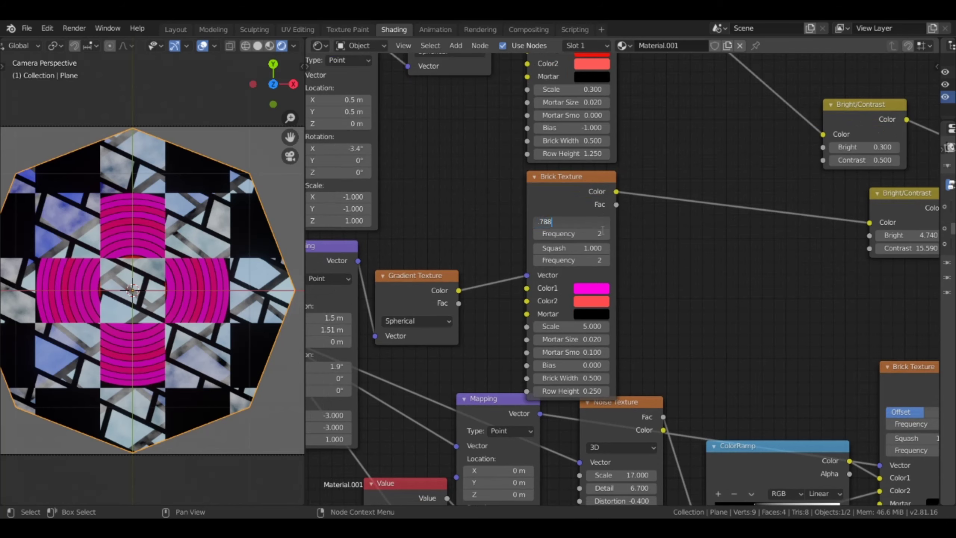
{"action": "key", "text": "Tab"}
{"action": "type", "text": "1"}
{"action": "left_click", "coordinate": [537, 260]}
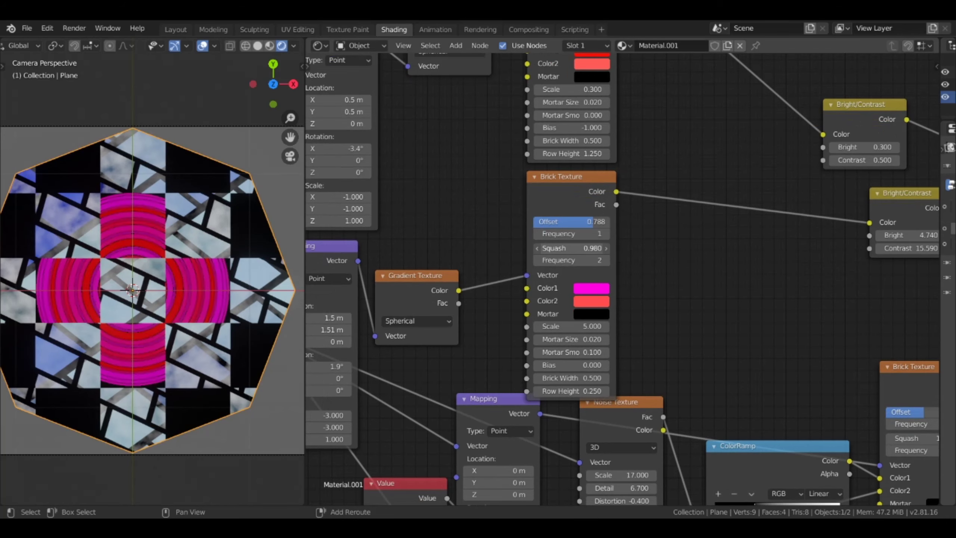
{"action": "left_click", "coordinate": [537, 248]}
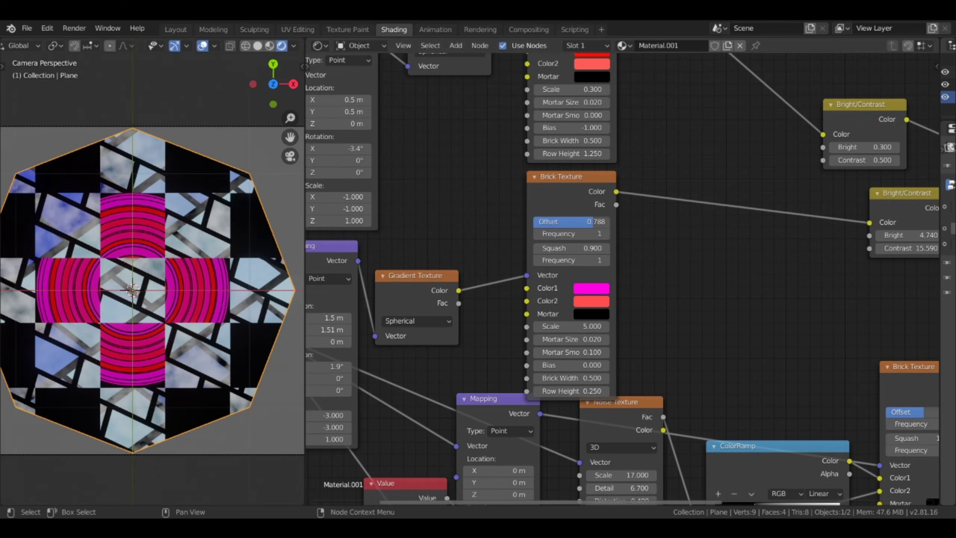
{"action": "left_click", "coordinate": [591, 314]}
{"action": "left_click_drag", "start_coordinate": [675, 229], "coordinate": [675, 143]}
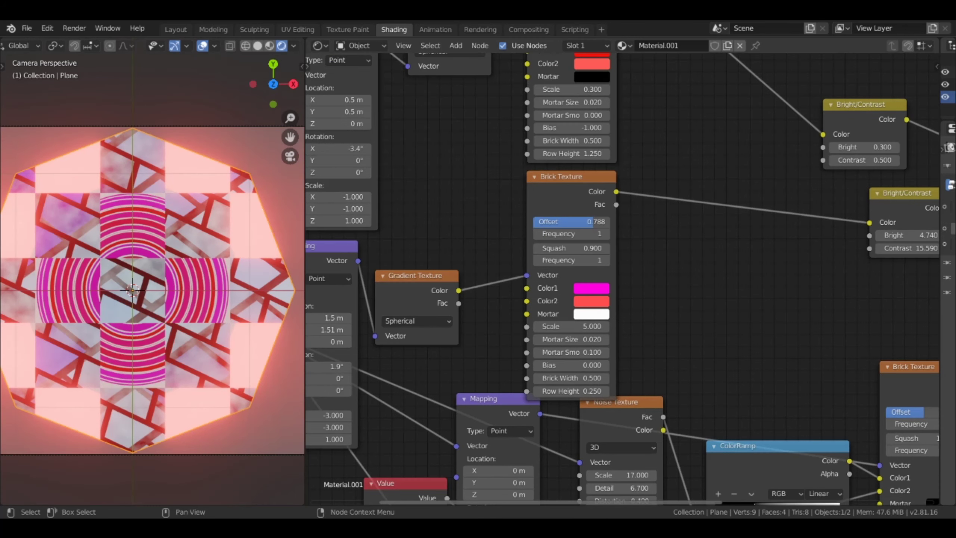
Step: Give the second brick scale 0.28, zero mortar smoothness and bias -1
{"action": "double_click", "coordinate": [570, 326]}
{"action": "type", "text": "0.28"}
{"action": "key", "text": "Return"}
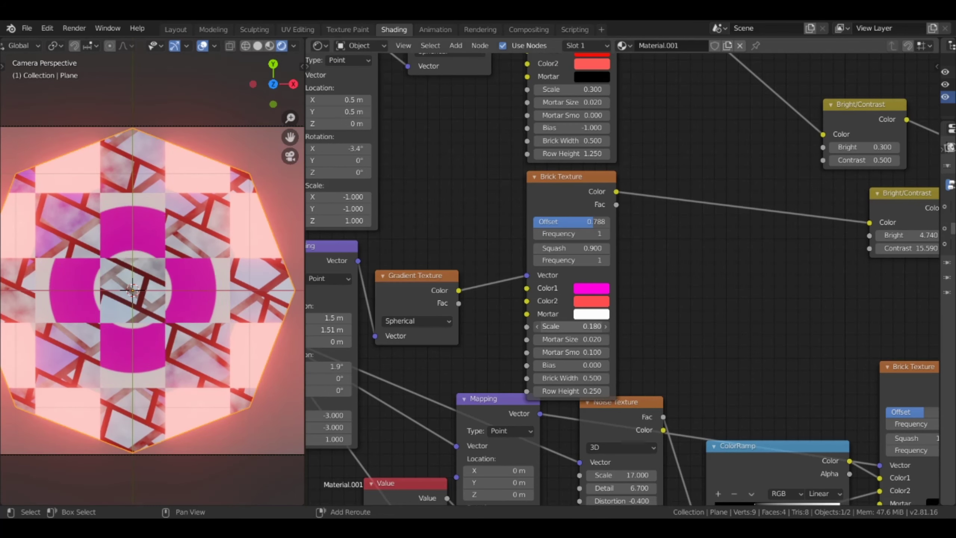
{"action": "scroll", "coordinate": [571, 326], "scroll_direction": "up", "scroll_amount": 2, "text": "ctrl"}
{"action": "key", "text": "BackSpace"}
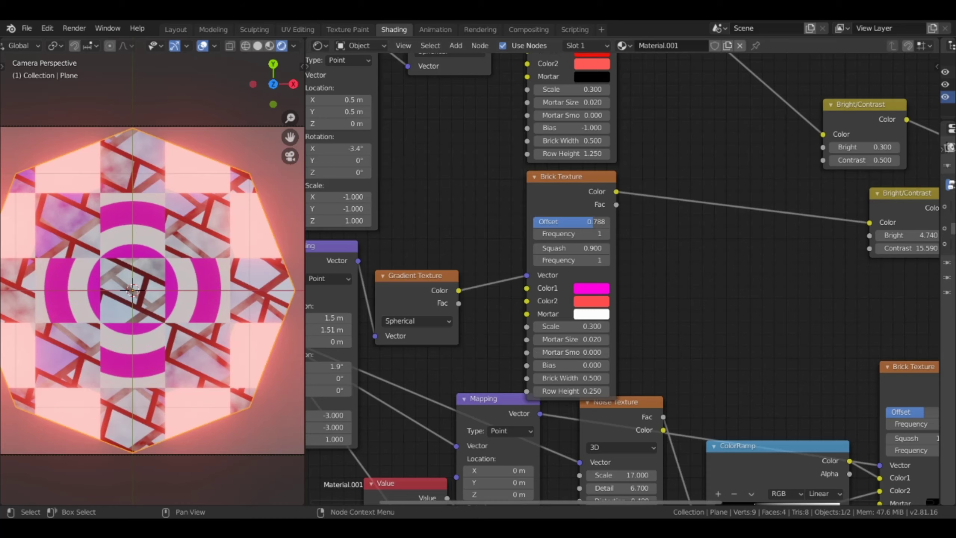
{"action": "left_click_drag", "start_coordinate": [570, 365], "coordinate": [542, 365]}
{"action": "scroll", "coordinate": [571, 391], "scroll_direction": "up", "scroll_amount": 1, "text": "ctrl"}
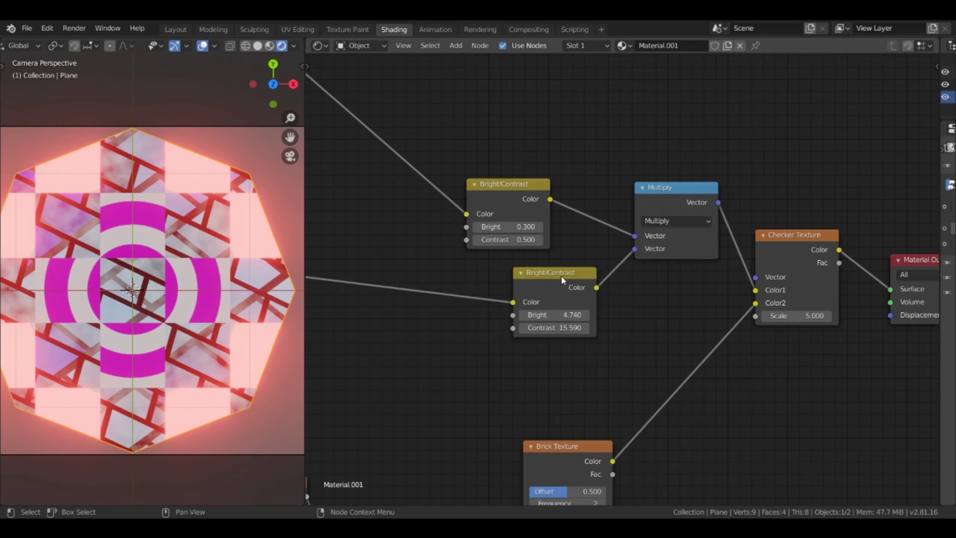
Step: Set the lower Bright/Contrast to 2.26 brightness and 13.56 contrast
{"action": "double_click", "coordinate": [505, 317]}
{"action": "left_click_drag", "start_coordinate": [504, 317], "coordinate": [527, 317], "text": "shift"}
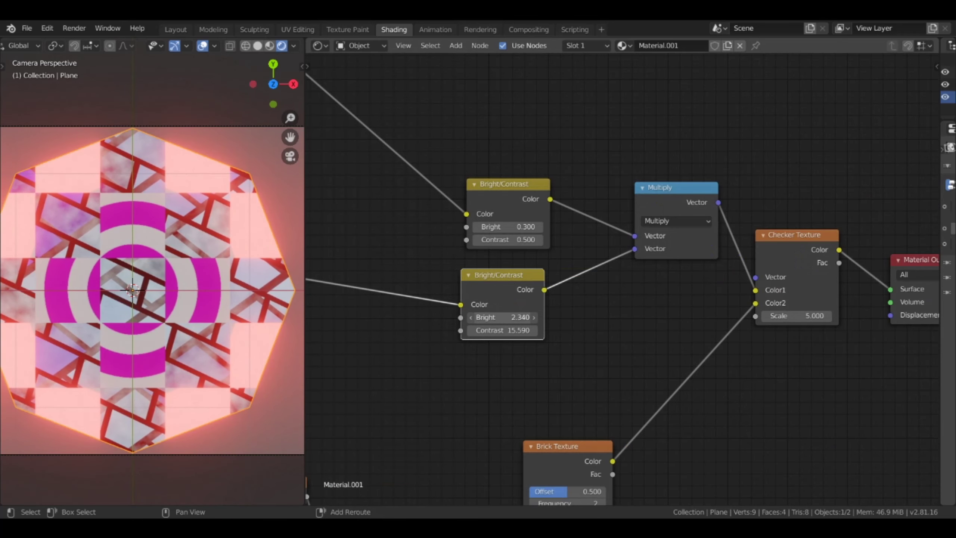
{"action": "left_click_drag", "start_coordinate": [503, 330], "coordinate": [525, 330]}
Step: Add a Mapping node between the checker texture and the output
{"action": "scroll", "coordinate": [735, 286], "scroll_direction": "down", "scroll_amount": 2}
{"action": "scroll", "coordinate": [750, 168], "scroll_direction": "down", "scroll_amount": 2}
{"action": "scroll", "coordinate": [750, 169], "scroll_direction": "down", "scroll_amount": 1}
{"action": "left_click", "coordinate": [456, 45]}
{"action": "mouse_move", "coordinate": [478, 139]}
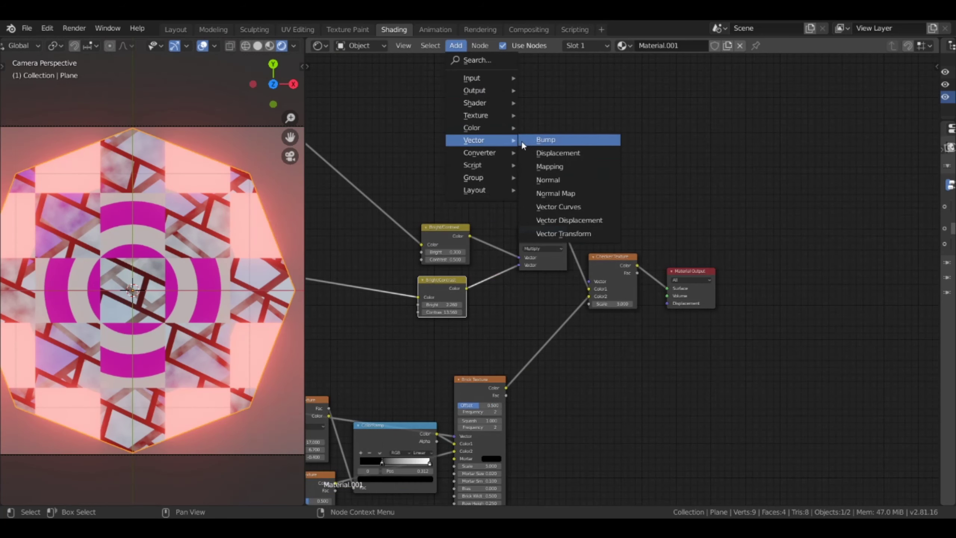
{"action": "left_click", "coordinate": [550, 166]}
{"action": "left_click", "coordinate": [668, 233]}
{"action": "scroll", "coordinate": [862, 320], "scroll_direction": "up", "scroll_amount": 3}
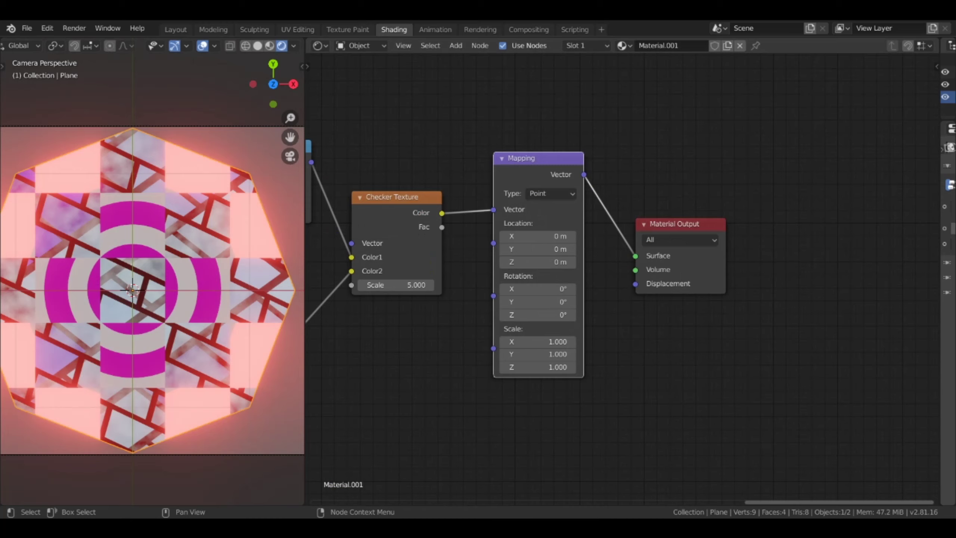
Step: Tilt and rescale the checker and upper mappings, and rotate the brick pattern's mapping
{"action": "left_click_drag", "start_coordinate": [542, 289], "coordinate": [527, 288], "text": "shift"}
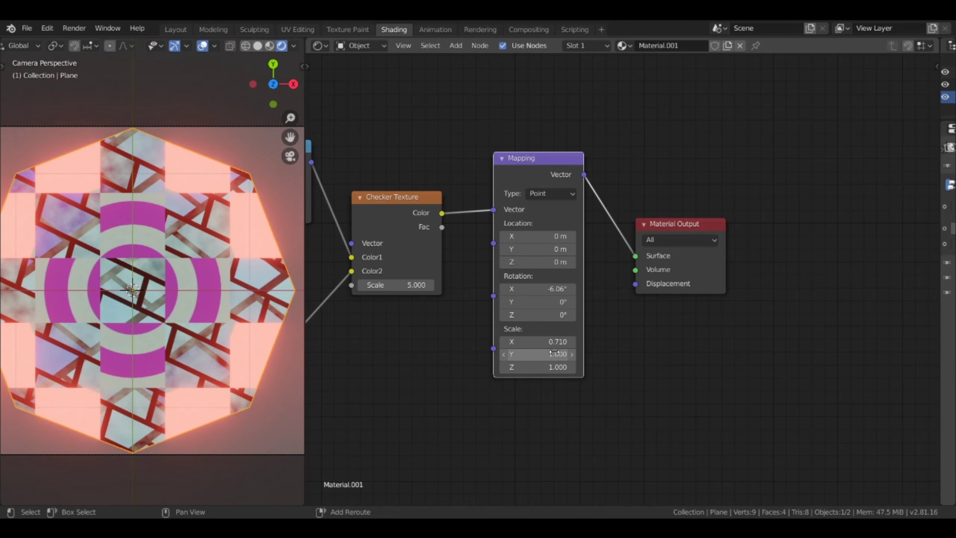
{"action": "left_click_drag", "start_coordinate": [555, 353], "coordinate": [527, 353]}
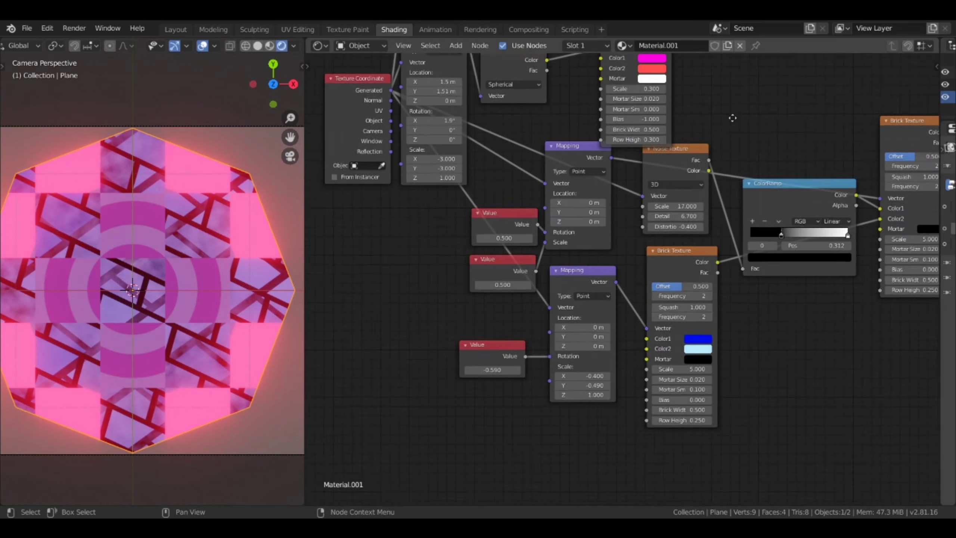
{"action": "scroll", "coordinate": [733, 118], "scroll_direction": "up", "scroll_amount": 2}
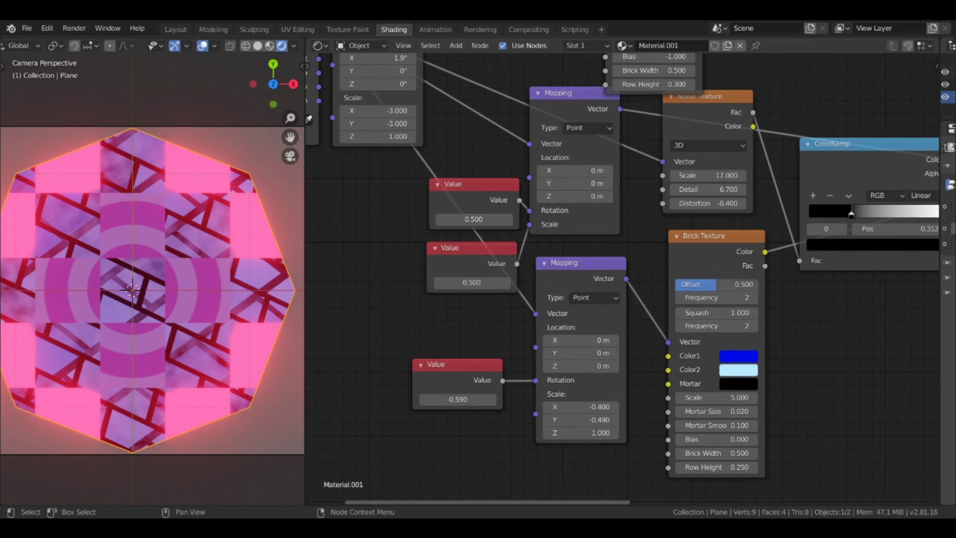
{"action": "left_click_drag", "start_coordinate": [474, 219], "coordinate": [429, 219]}
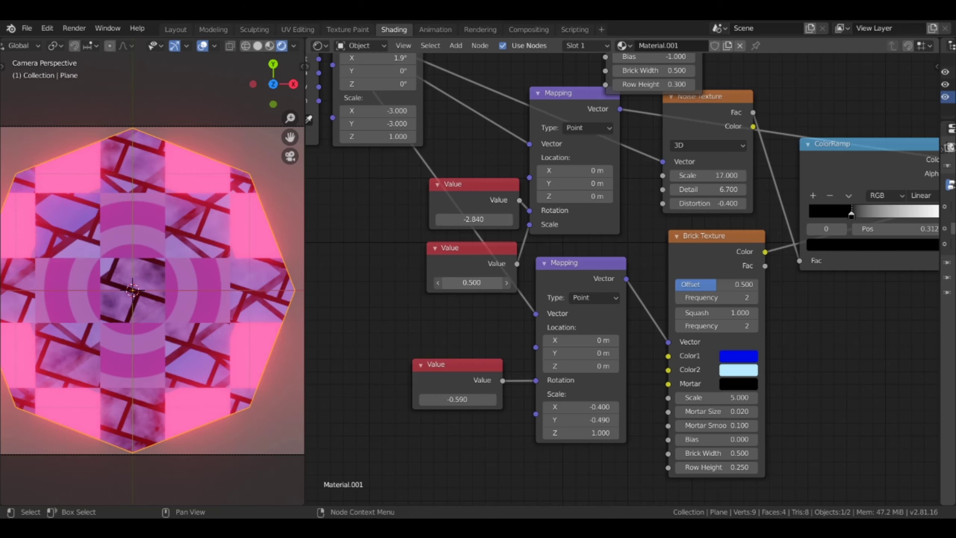
{"action": "mouse_move", "coordinate": [471, 282]}
{"action": "left_mouse_down"}
{"action": "mouse_move", "coordinate": [504, 283]}
{"action": "mouse_move", "coordinate": [444, 282]}
{"action": "left_mouse_up"}
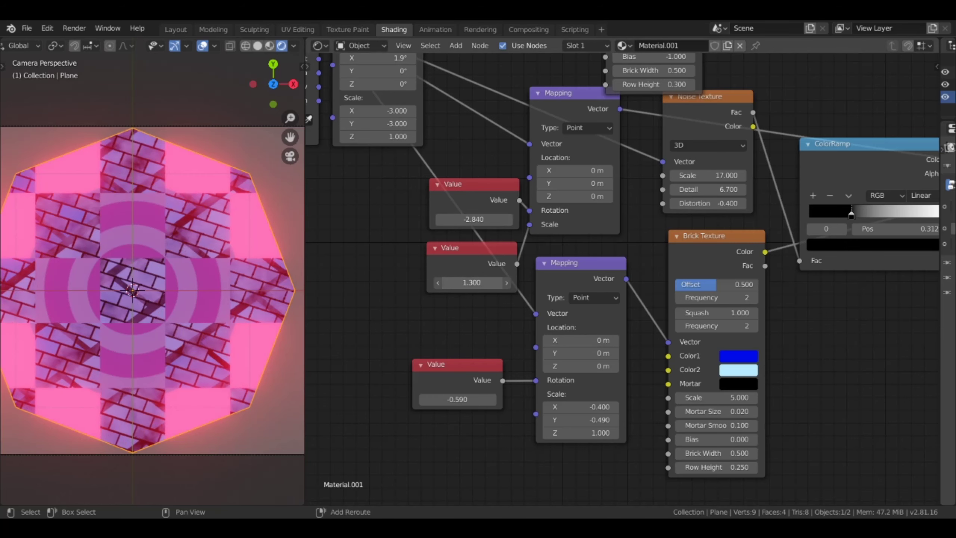
{"action": "mouse_move", "coordinate": [458, 400]}
{"action": "left_mouse_down"}
{"action": "mouse_move", "coordinate": [489, 399]}
{"action": "mouse_move", "coordinate": [466, 412]}
{"action": "left_mouse_up"}
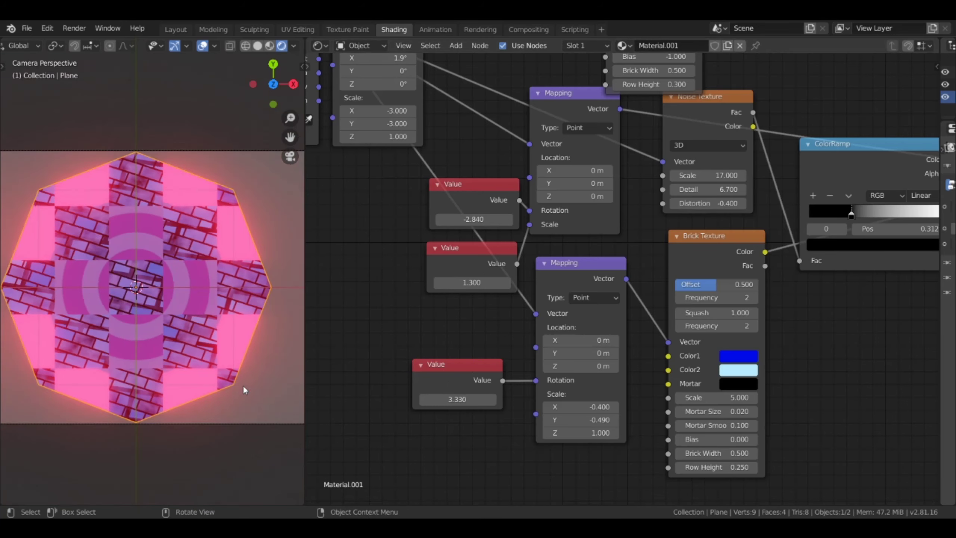
Step: Offset both mappings' X locations, set upper Y location 0.5, lower scale -0.9 by 1.2
{"action": "middle_click_drag", "start_coordinate": [414, 339], "coordinate": [309, 364]}
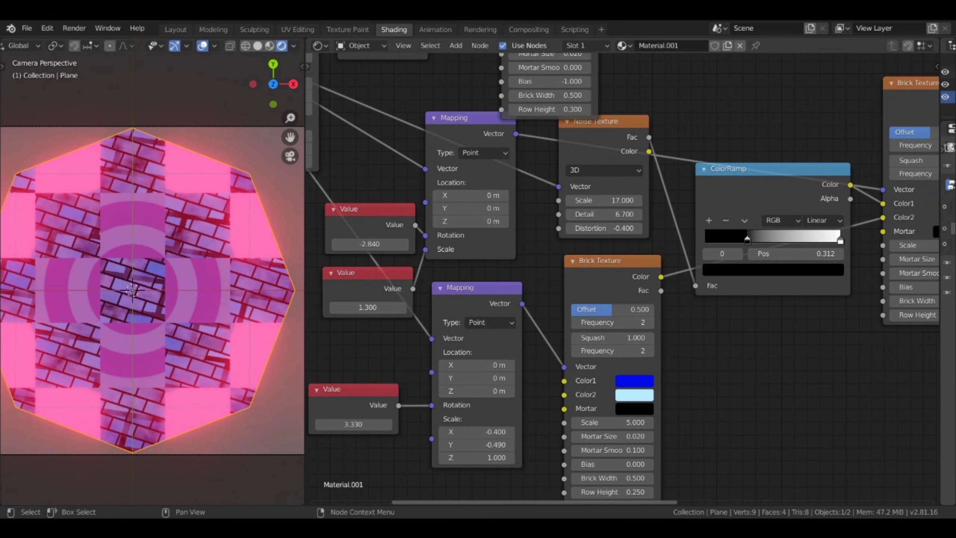
{"action": "left_click_drag", "start_coordinate": [469, 195], "coordinate": [486, 195]}
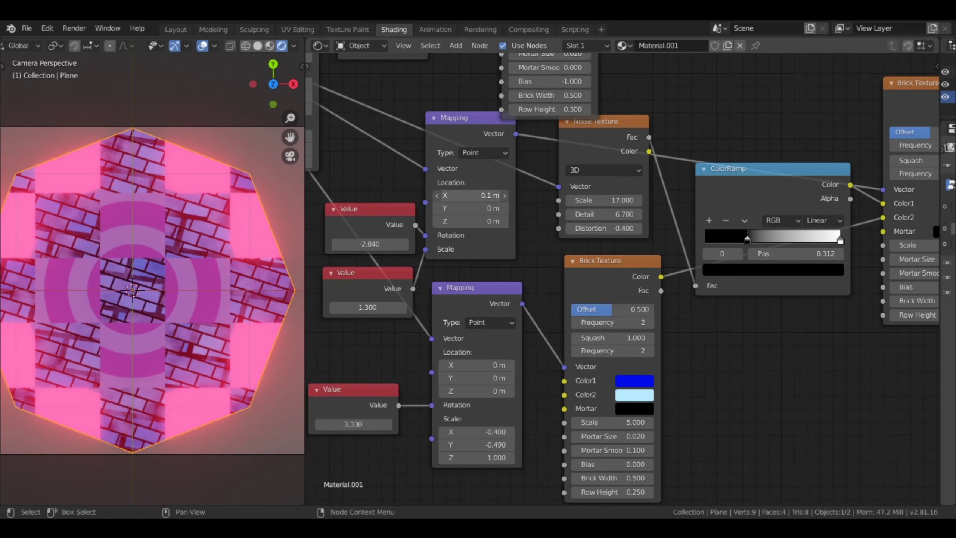
{"action": "mouse_move", "coordinate": [477, 365]}
{"action": "left_mouse_down"}
{"action": "mouse_move", "coordinate": [457, 365]}
{"action": "mouse_move", "coordinate": [486, 365]}
{"action": "mouse_move", "coordinate": [472, 391]}
{"action": "left_mouse_up"}
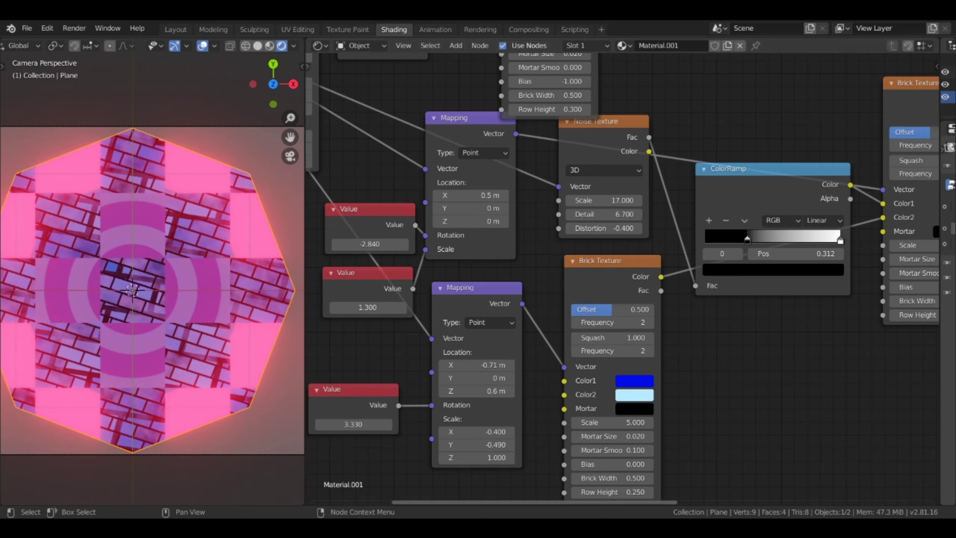
{"action": "type", "text": "0.5"}
{"action": "key", "text": "Return"}
{"action": "key", "text": "BackSpace"}
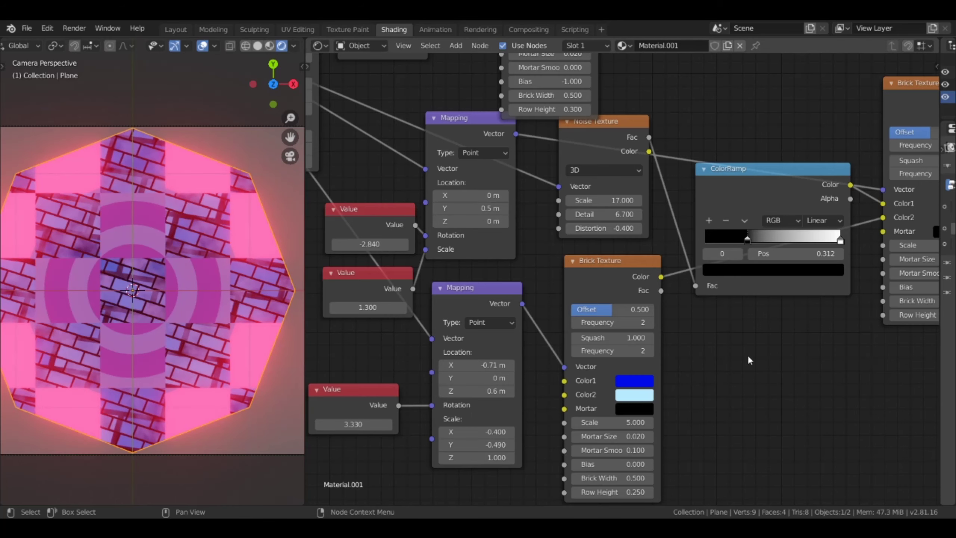
{"action": "type", "text": "-.9"}
{"action": "key", "text": "Return"}
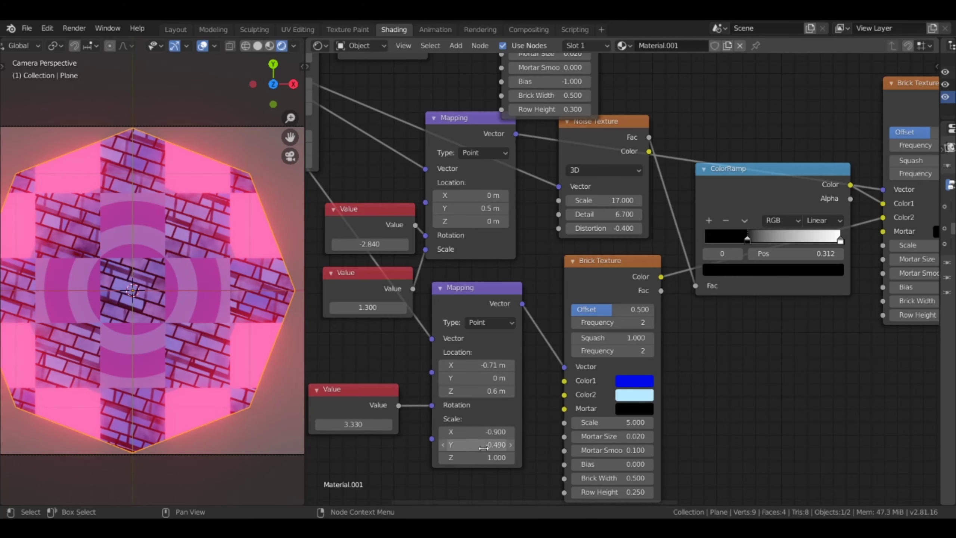
{"action": "type", "text": "1.2"}
{"action": "key", "text": "Return"}
Step: Set the noise texture to scale 9.7, detail 5.5 and distortion -2.6
{"action": "middle_click_drag", "start_coordinate": [640, 380], "coordinate": [505, 374]}
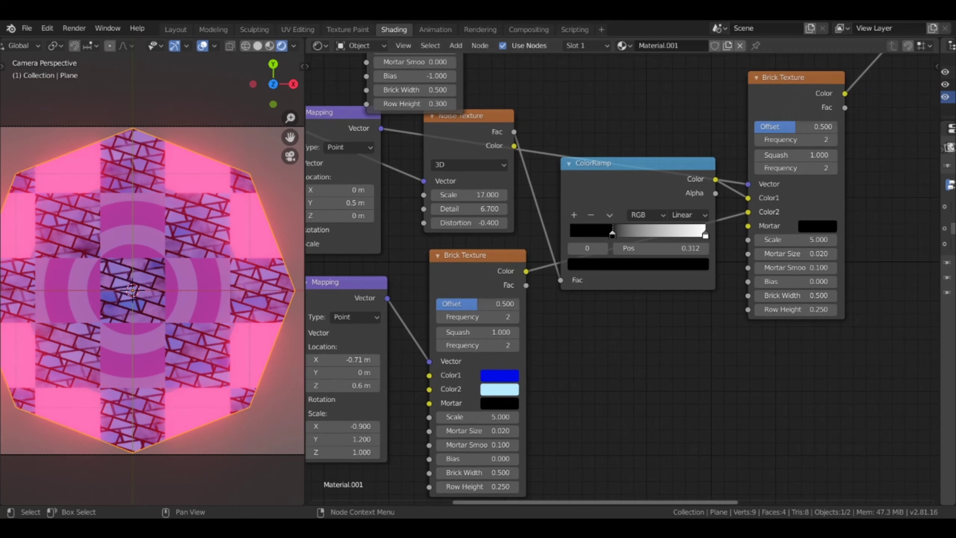
{"action": "mouse_move", "coordinate": [485, 194]}
{"action": "left_mouse_down"}
{"action": "mouse_move", "coordinate": [460, 194]}
{"action": "mouse_move", "coordinate": [485, 195]}
{"action": "mouse_move", "coordinate": [448, 223]}
{"action": "mouse_move", "coordinate": [466, 223]}
{"action": "left_mouse_up"}
{"action": "middle_click_drag", "start_coordinate": [576, 443], "coordinate": [577, 344]}
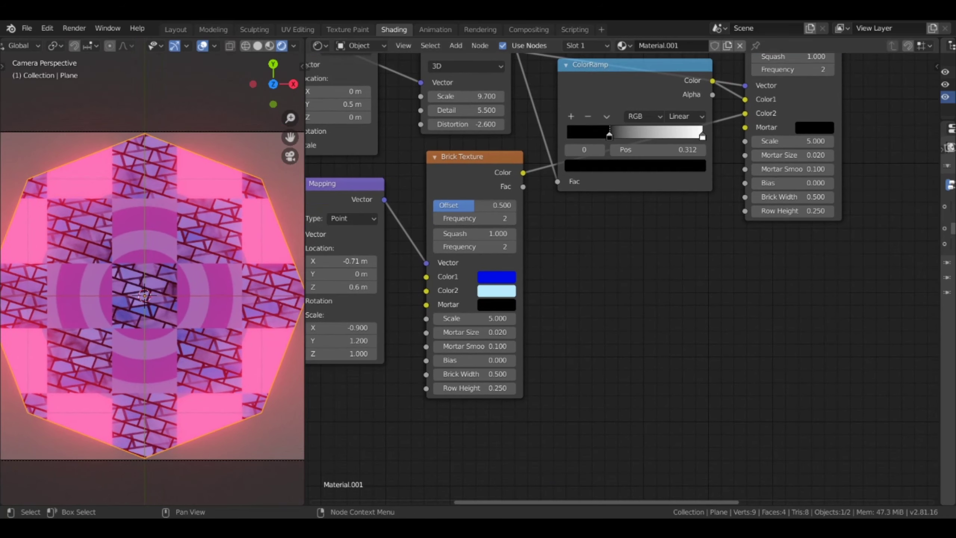
{"action": "scroll", "coordinate": [441, 448], "scroll_direction": "down", "scroll_amount": 2}
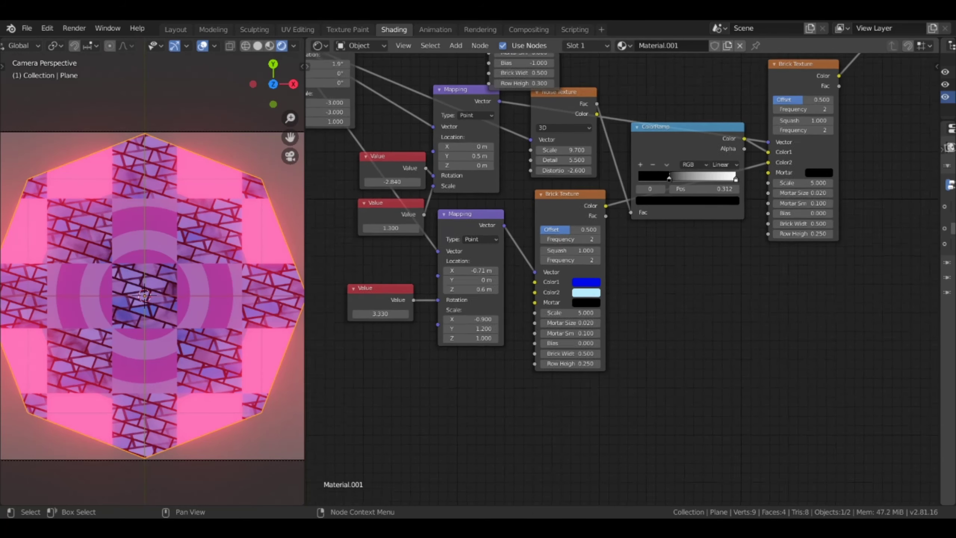
{"action": "scroll", "coordinate": [594, 452], "scroll_direction": "down", "scroll_amount": 2}
Step: Duplicate the Checker Texture and link the copy from the lower Mapping node
{"action": "right_click", "coordinate": [852, 81]}
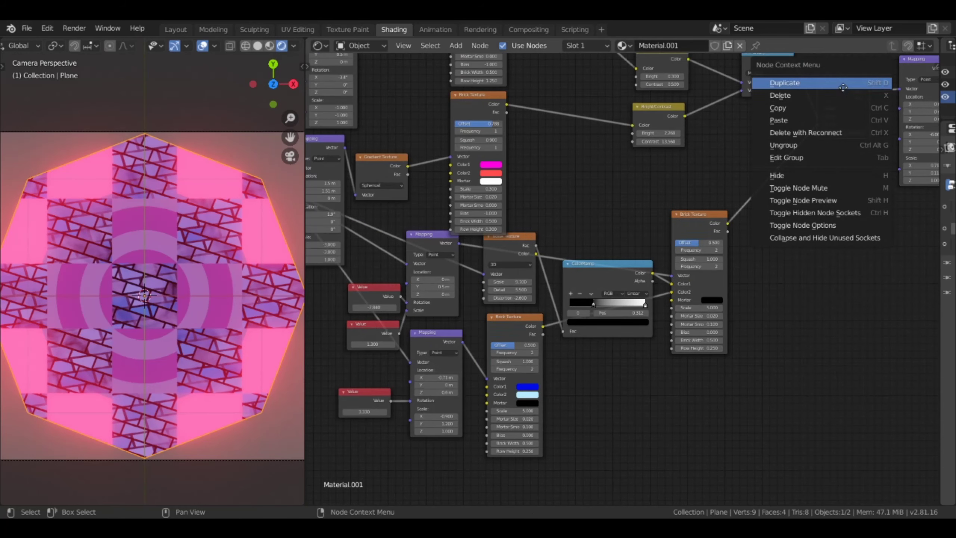
{"action": "left_click", "coordinate": [853, 83]}
{"action": "left_click", "coordinate": [611, 325]}
{"action": "right_click", "coordinate": [505, 323]}
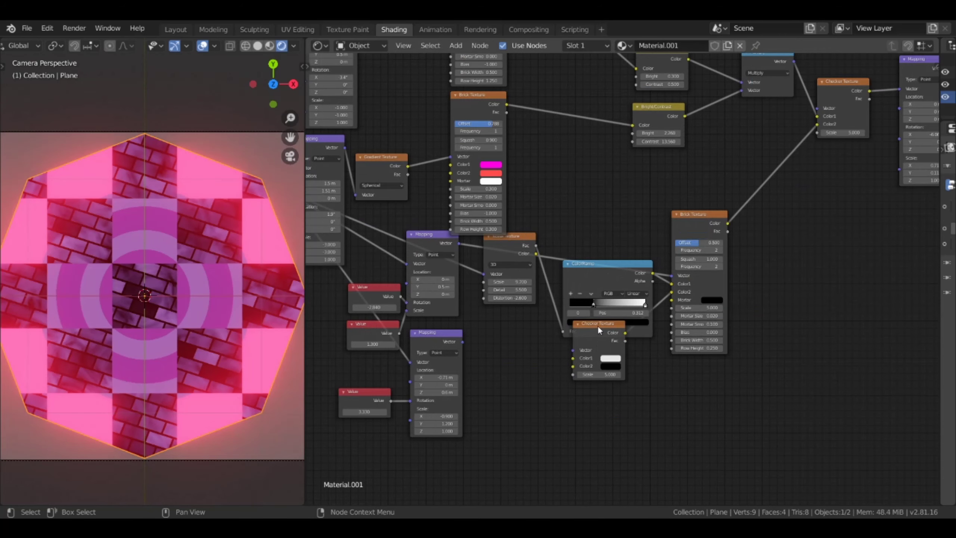
{"action": "mouse_move", "coordinate": [598, 325]}
{"action": "left_mouse_down"}
{"action": "mouse_move", "coordinate": [519, 346]}
{"action": "mouse_move", "coordinate": [496, 370]}
{"action": "left_mouse_up"}
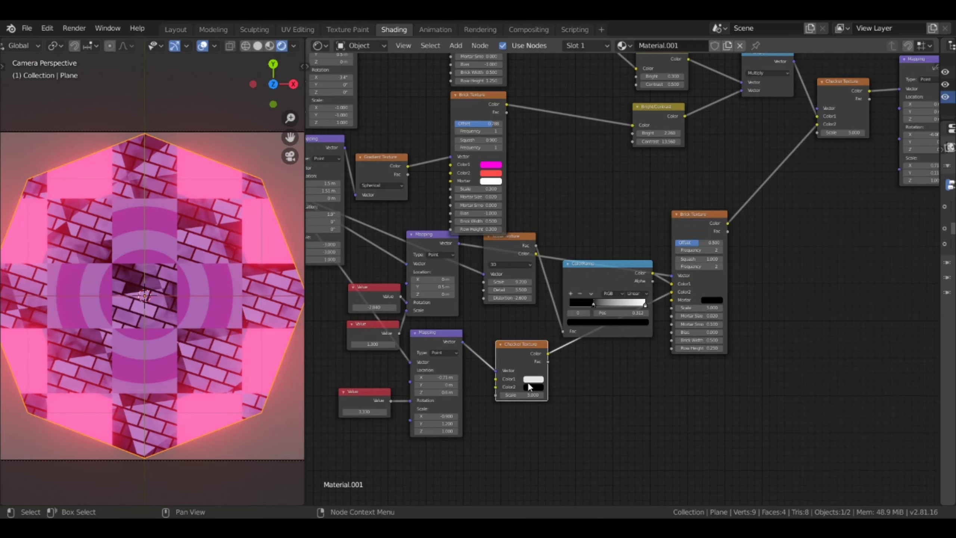
Step: Give the new checker a light blue and a dark blue colour
{"action": "left_click", "coordinate": [529, 387]}
{"action": "left_click_drag", "start_coordinate": [587, 332], "coordinate": [566, 296]}
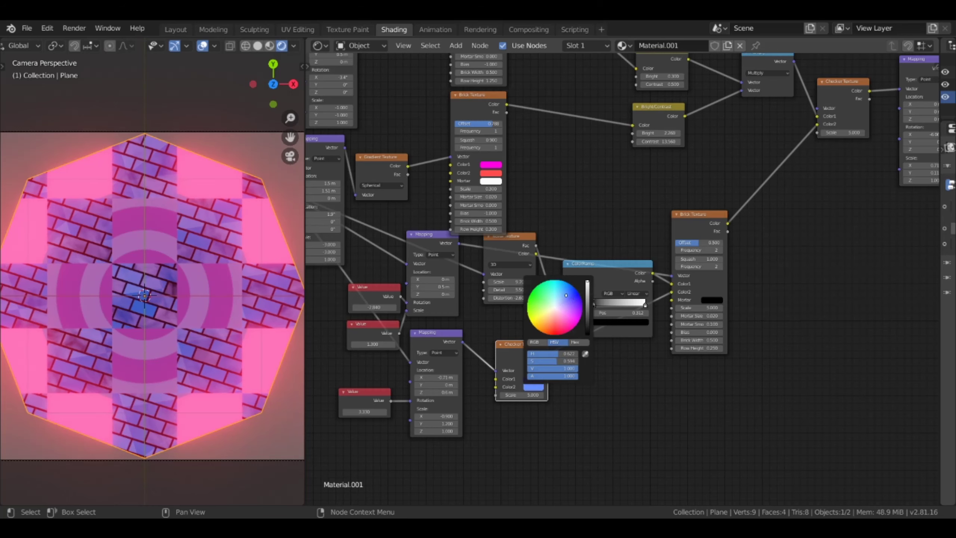
{"action": "left_click", "coordinate": [533, 378]}
{"action": "left_click_drag", "start_coordinate": [587, 279], "coordinate": [567, 289]}
{"action": "left_click", "coordinate": [534, 378]}
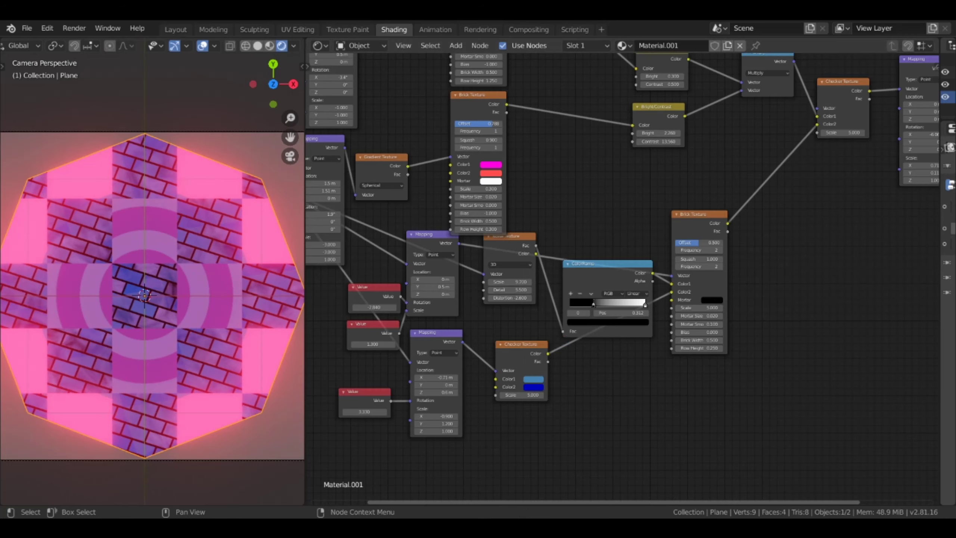
Step: Edit the new checker's scale and move the ColorRamp node up and left
{"action": "left_click", "coordinate": [527, 395]}
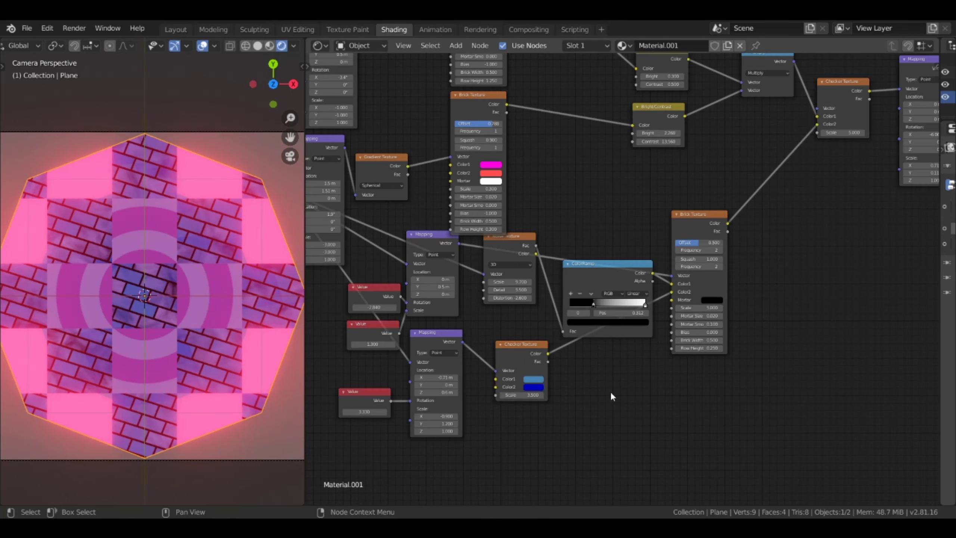
{"action": "middle_click_drag", "start_coordinate": [611, 392], "coordinate": [522, 434]}
{"action": "left_click_drag", "start_coordinate": [519, 304], "coordinate": [504, 286]}
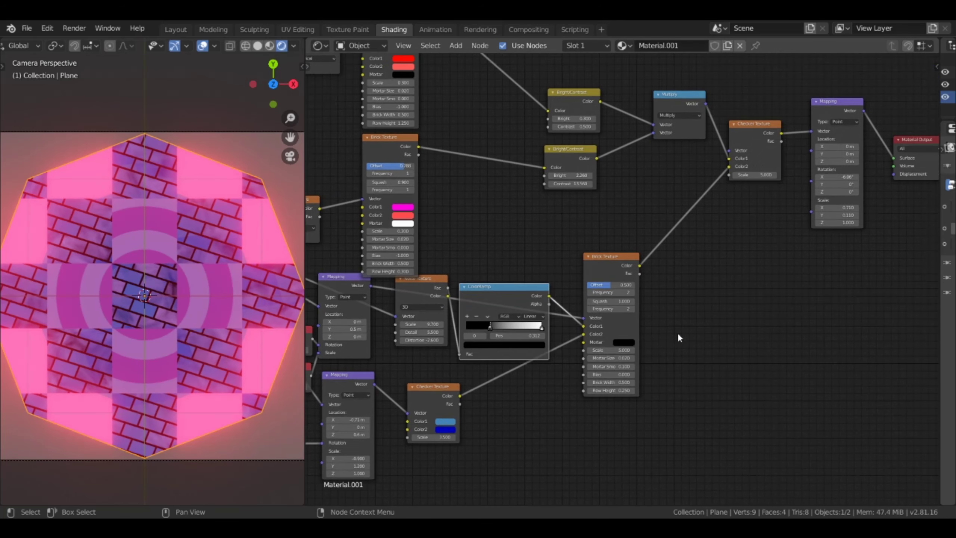
{"action": "scroll", "coordinate": [677, 333], "scroll_direction": "up", "scroll_amount": 1}
{"action": "scroll", "coordinate": [671, 390], "scroll_direction": "up", "scroll_amount": 1}
Step: Set brick offset 0.39, squash 1.0, scale 2.2, mortar 0.03, bias 0.2, row height 0.29
{"action": "left_click_drag", "start_coordinate": [546, 249], "coordinate": [510, 508]}
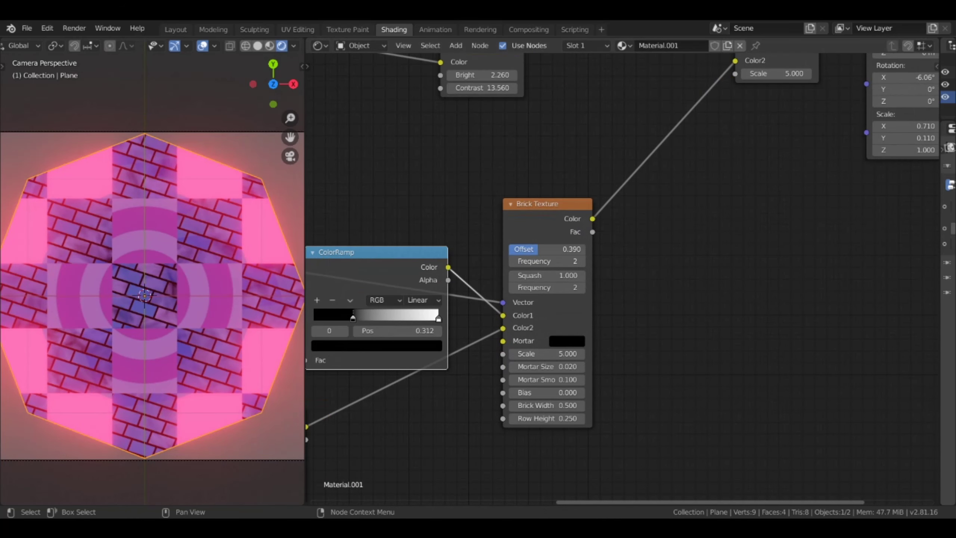
{"action": "left_click_drag", "start_coordinate": [546, 276], "coordinate": [565, 275]}
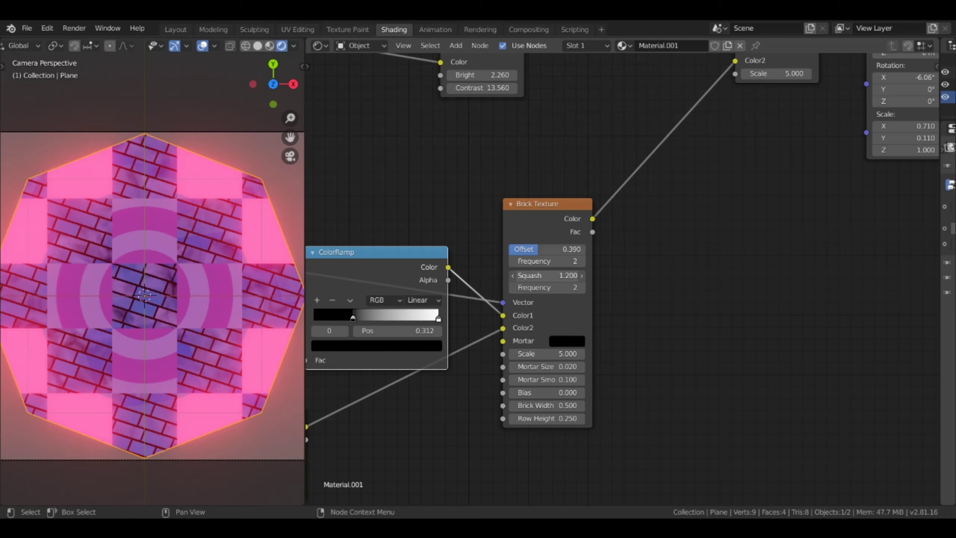
{"action": "middle_click_drag", "start_coordinate": [543, 454], "coordinate": [591, 444]}
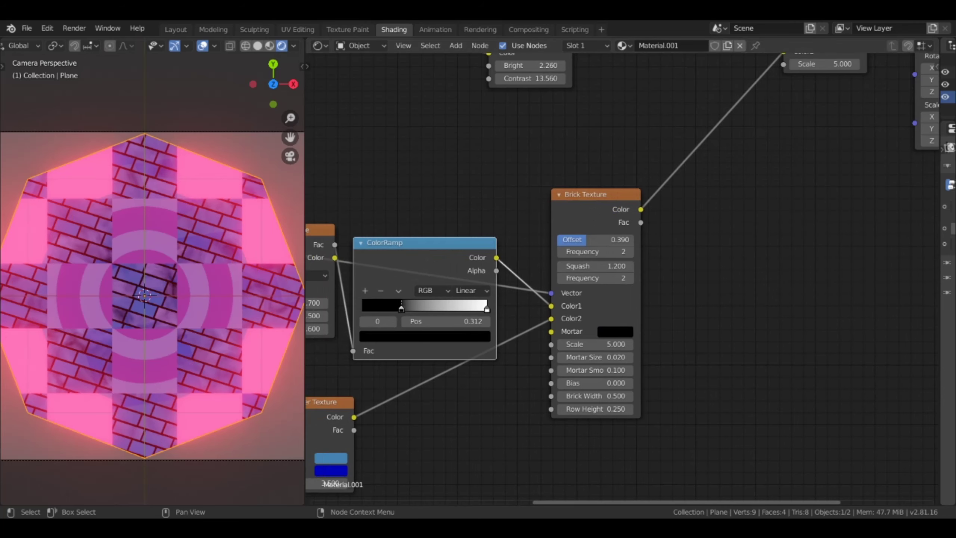
{"action": "left_click_drag", "start_coordinate": [602, 344], "coordinate": [572, 344]}
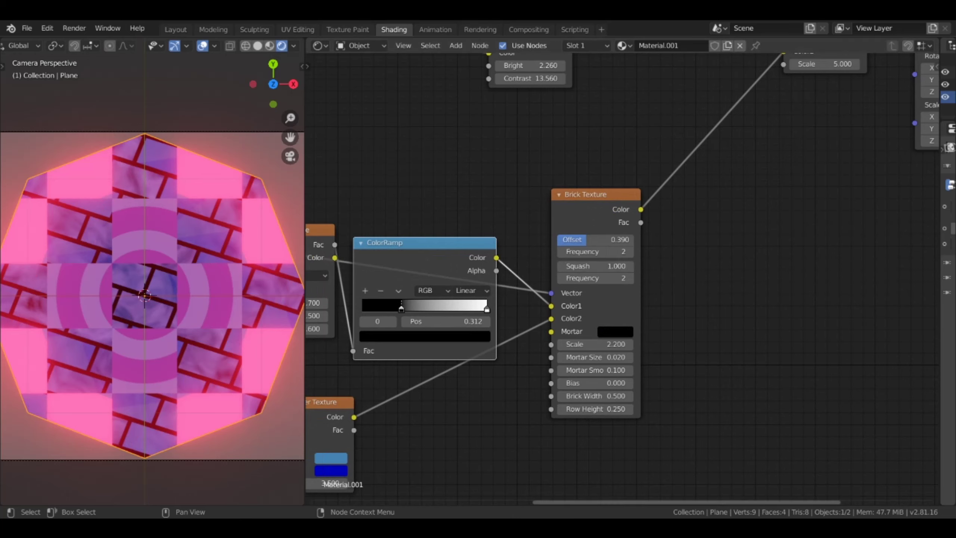
{"action": "left_click", "coordinate": [630, 358]}
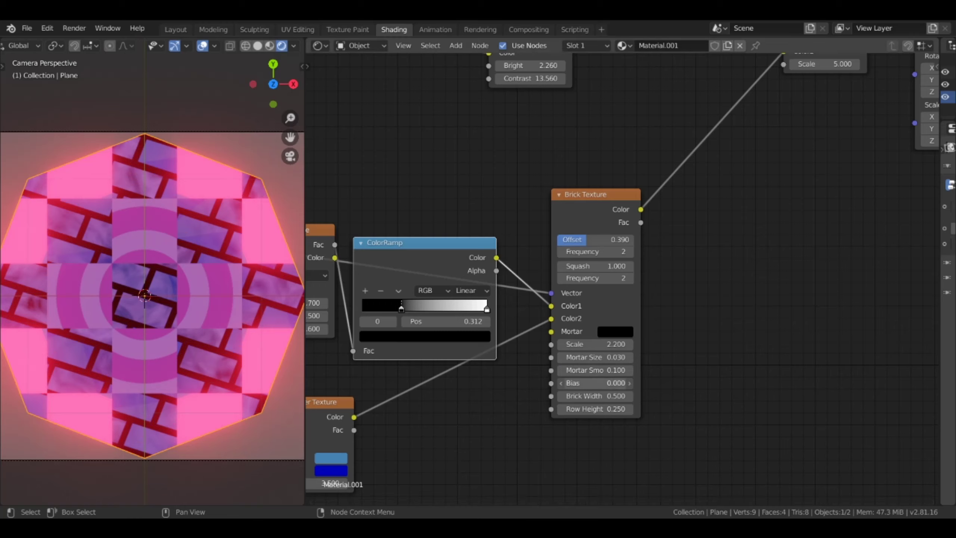
{"action": "left_click", "coordinate": [630, 409]}
{"action": "left_click", "coordinate": [630, 409]}
{"action": "left_click", "coordinate": [629, 409]}
{"action": "left_click", "coordinate": [629, 409]}
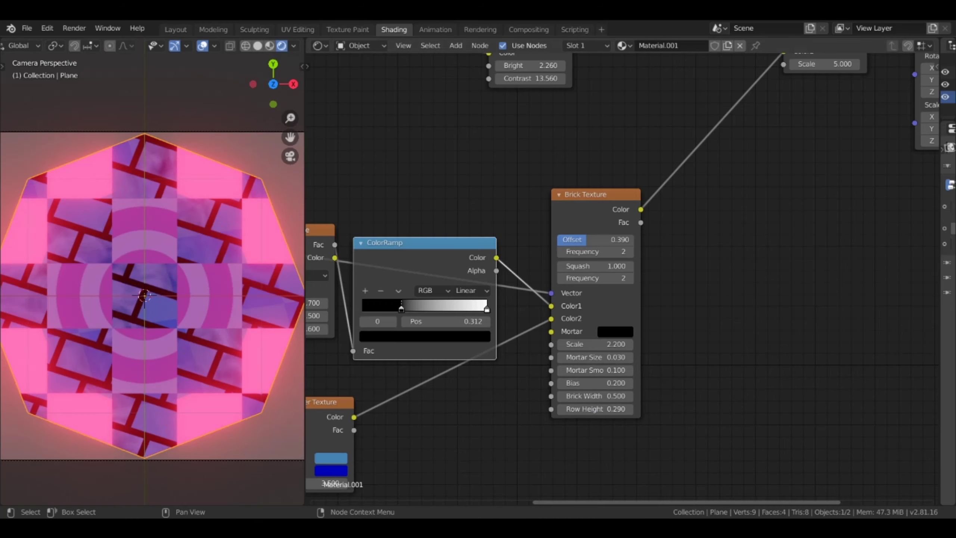
Step: Try dissolving the ColorRamp node, then undo the removal
{"action": "scroll", "coordinate": [607, 388], "scroll_direction": "down", "scroll_amount": 2}
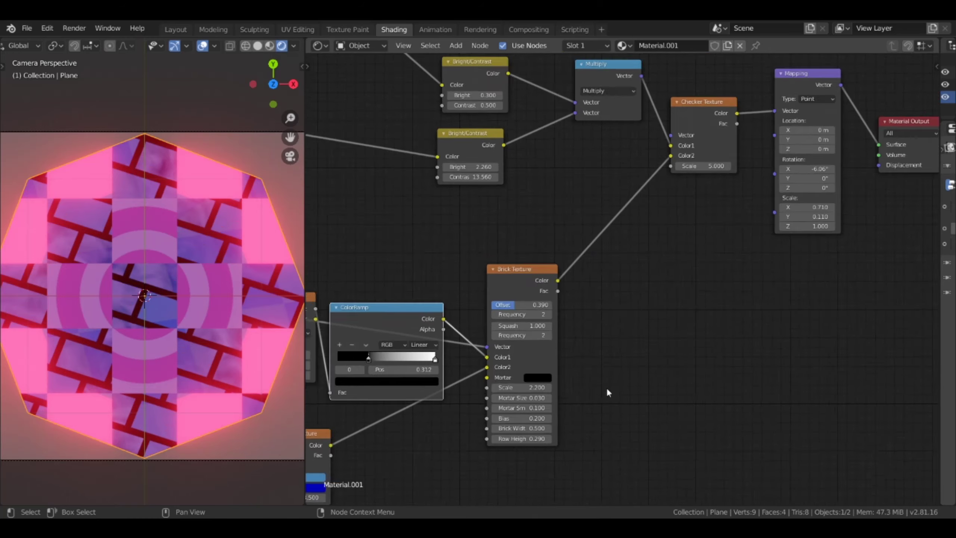
{"action": "scroll", "coordinate": [607, 388], "scroll_direction": "down", "scroll_amount": 1}
{"action": "scroll", "coordinate": [616, 369], "scroll_direction": "down", "scroll_amount": 2}
{"action": "right_click", "coordinate": [510, 299]}
{"action": "left_click", "coordinate": [510, 299]}
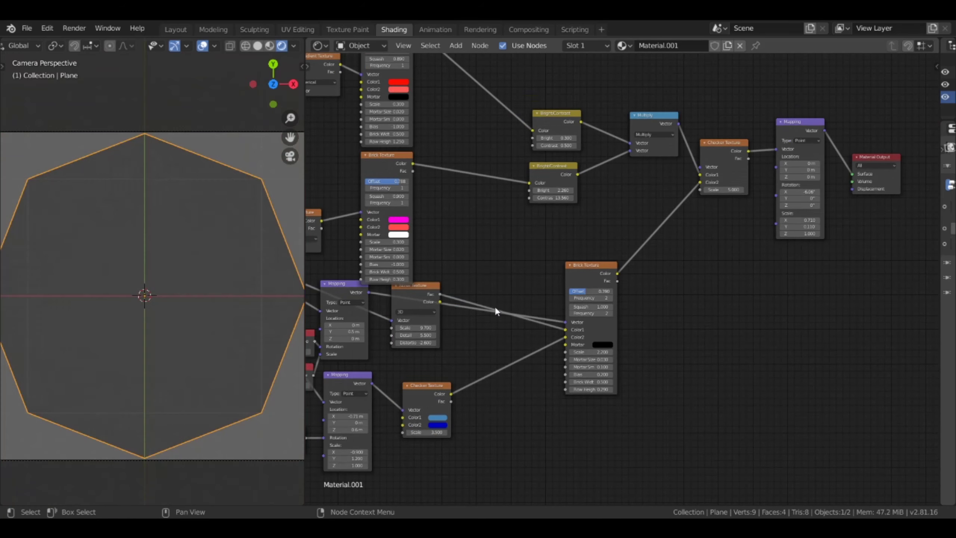
{"action": "key", "text": "ctrl+z"}
{"action": "scroll", "coordinate": [713, 390], "scroll_direction": "down", "scroll_amount": 2}
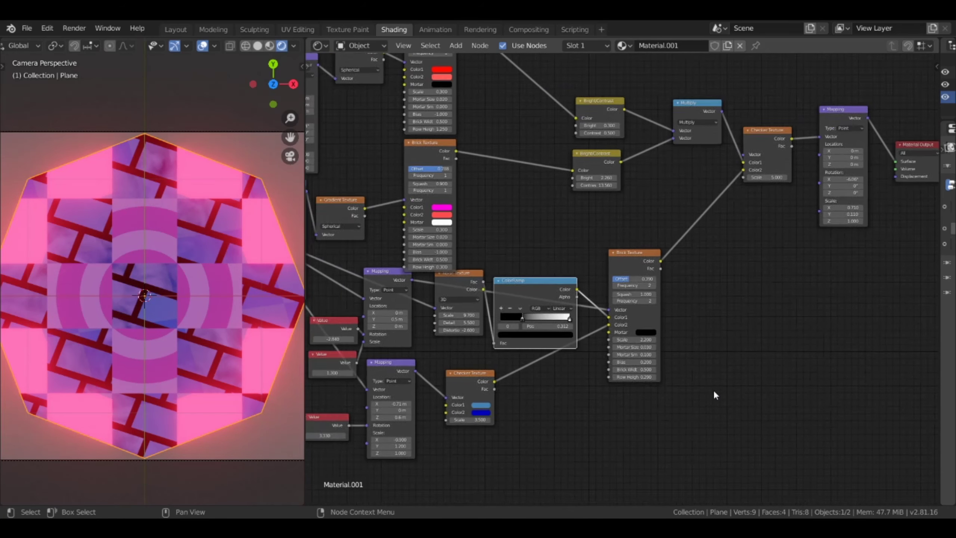
{"action": "scroll", "coordinate": [713, 391], "scroll_direction": "down", "scroll_amount": 1}
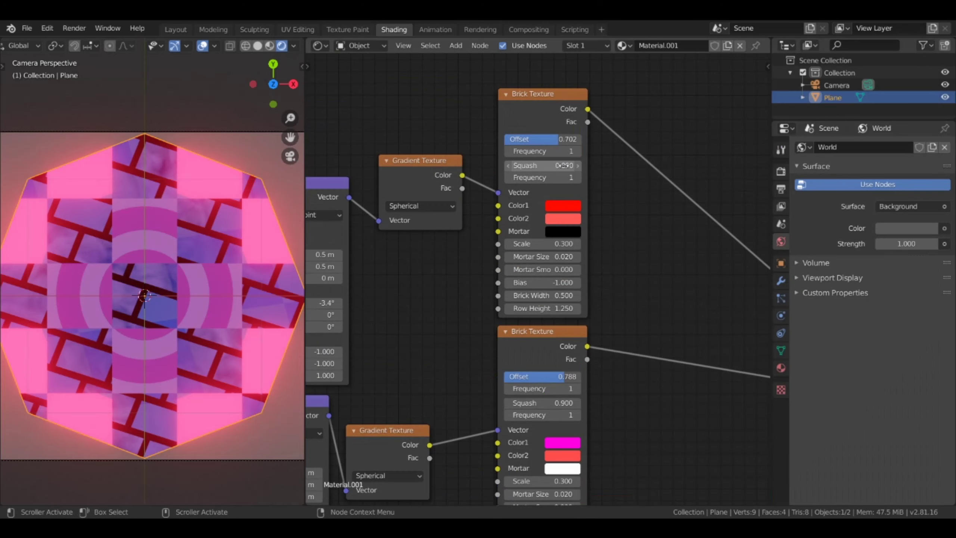
Step: Raise the top brick texture's offset, make its rows thinner and its mortar white
{"action": "left_click_drag", "start_coordinate": [559, 139], "coordinate": [565, 139]}
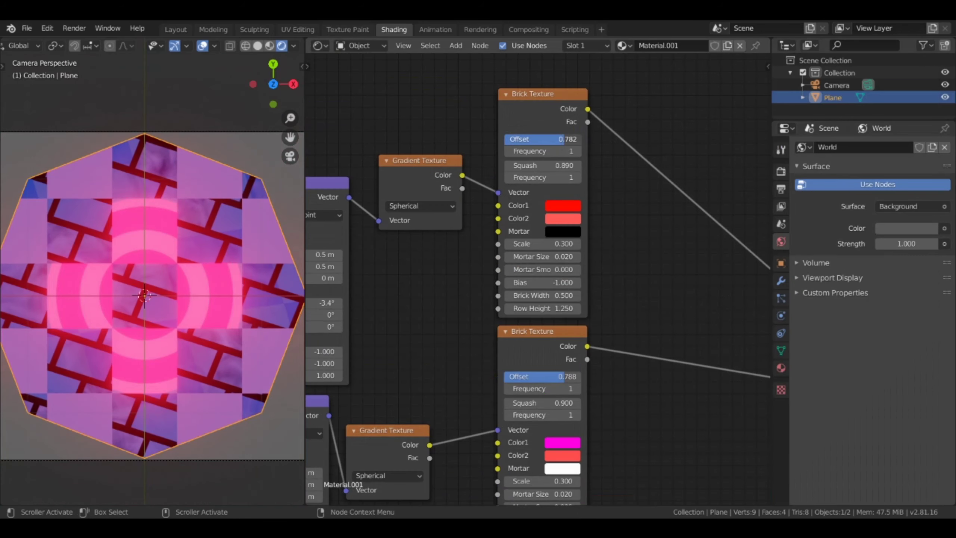
{"action": "left_click_drag", "start_coordinate": [556, 308], "coordinate": [527, 308]}
{"action": "scroll", "coordinate": [577, 237], "scroll_direction": "down", "scroll_amount": 3}
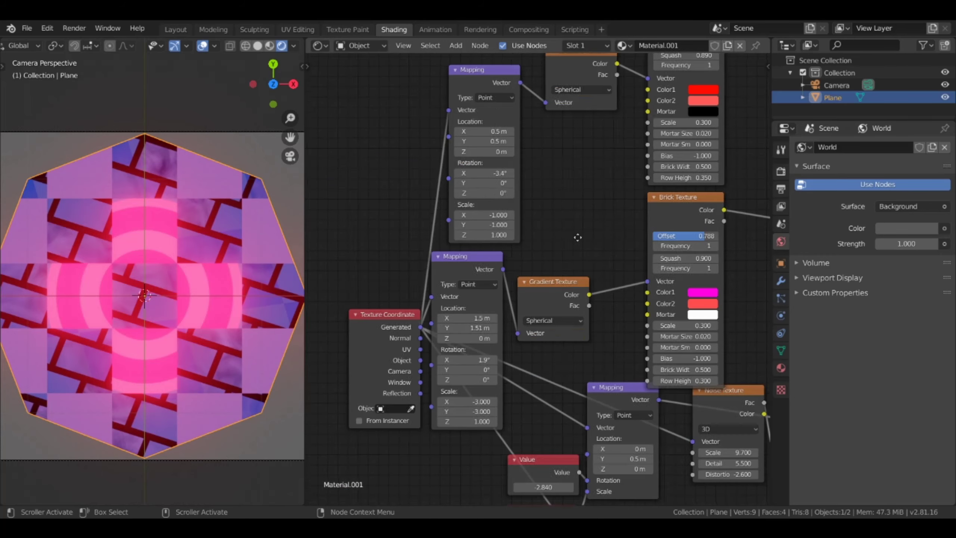
{"action": "scroll", "coordinate": [566, 170], "scroll_direction": "up", "scroll_amount": 3}
{"action": "left_click", "coordinate": [561, 167]}
{"action": "left_click_drag", "start_coordinate": [631, 252], "coordinate": [631, 179]}
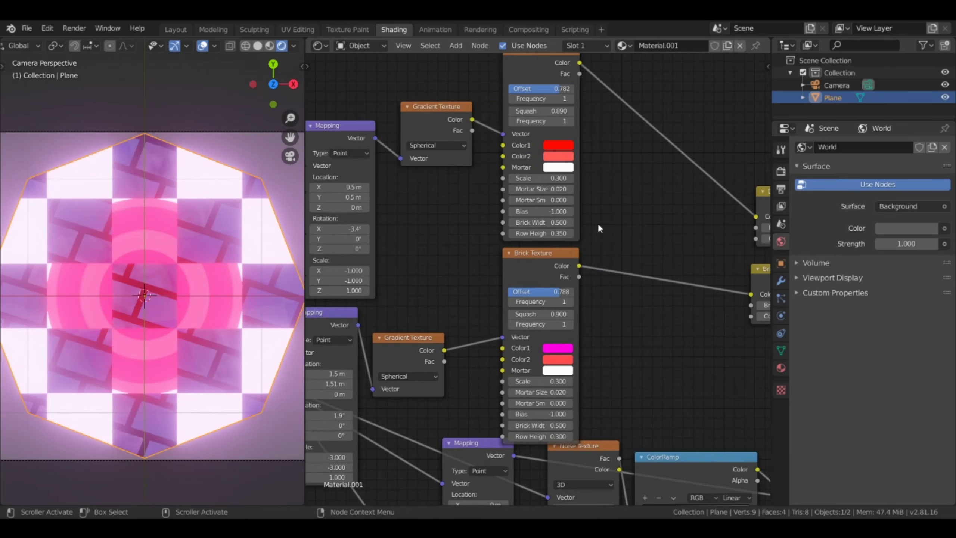
{"action": "scroll", "coordinate": [598, 223], "scroll_direction": "down", "scroll_amount": 1}
Step: Shrink the final checker mapping's scale to 0.51 on X and 0.11 on Y
{"action": "left_click", "coordinate": [897, 228]}
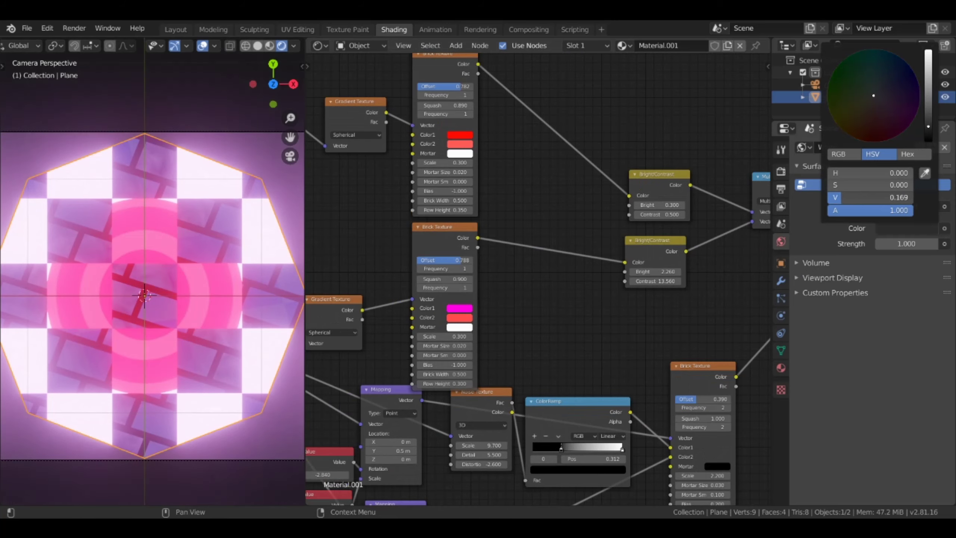
{"action": "left_click_drag", "start_coordinate": [771, 226], "coordinate": [939, 226]}
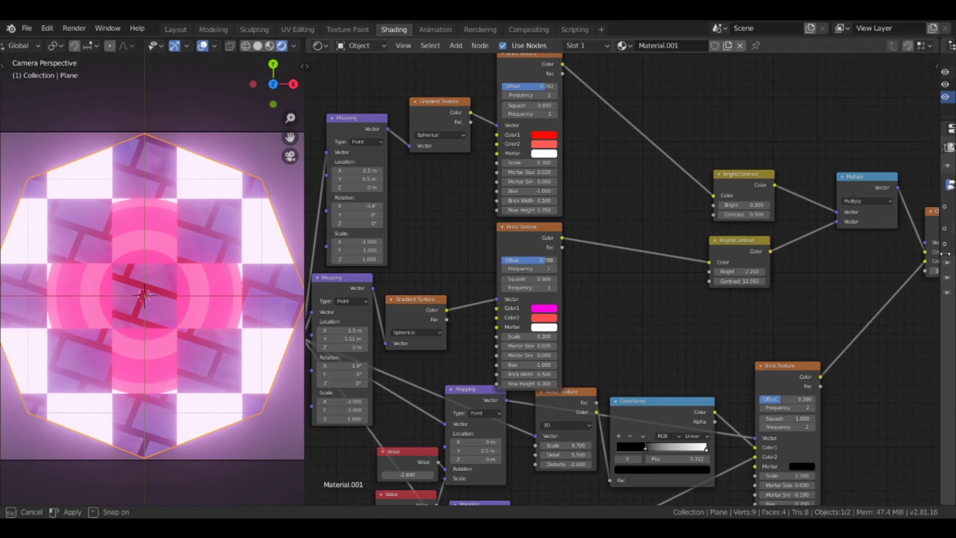
{"action": "middle_click_drag", "start_coordinate": [865, 264], "coordinate": [527, 264]}
{"action": "middle_click_drag", "start_coordinate": [729, 274], "coordinate": [635, 274]}
{"action": "left_click_drag", "start_coordinate": [625, 303], "coordinate": [610, 303]}
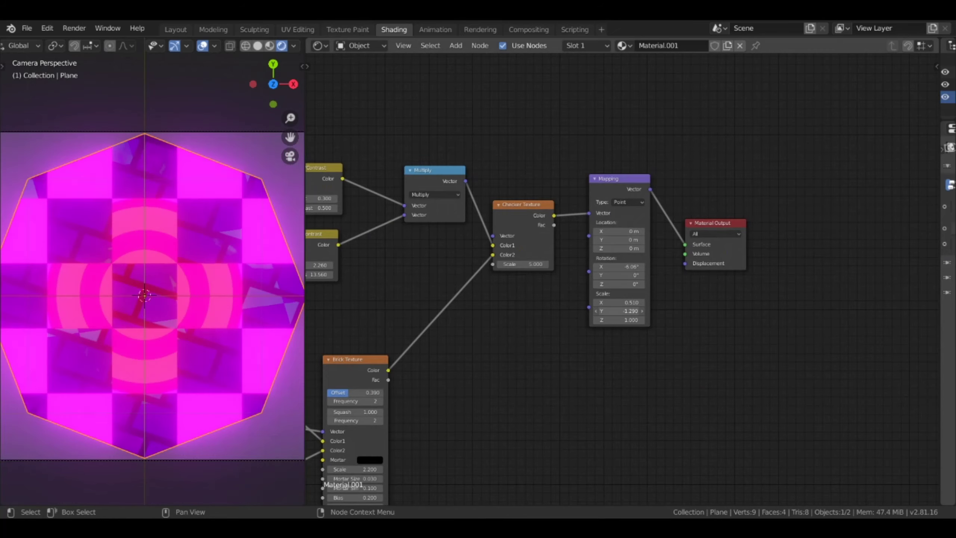
{"action": "left_click_drag", "start_coordinate": [527, 264], "coordinate": [516, 264]}
{"action": "key", "text": "ctrl+z"}
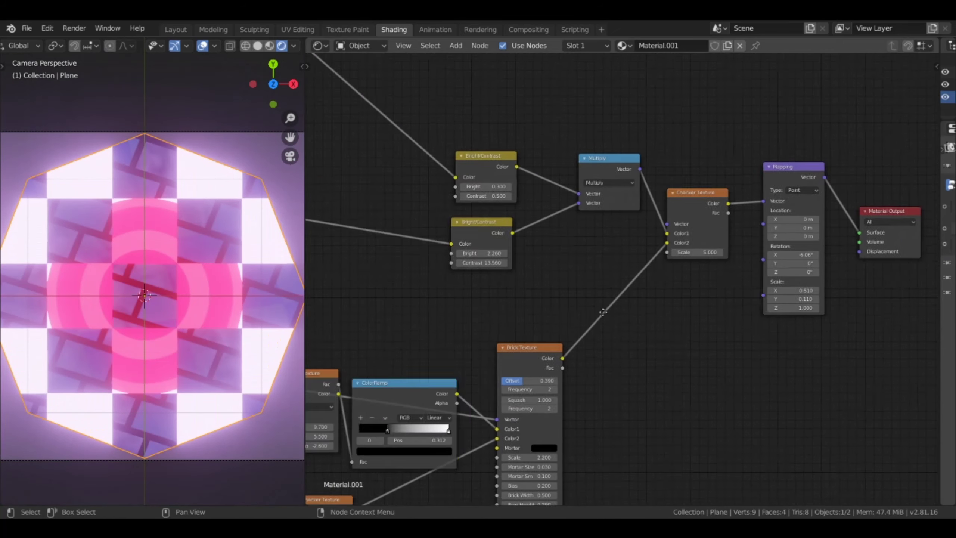
{"action": "mouse_move", "coordinate": [313, 305]}
{"action": "middle_mouse_down"}
{"action": "mouse_move", "coordinate": [732, 305]}
{"action": "mouse_move", "coordinate": [602, 125]}
{"action": "middle_mouse_up"}
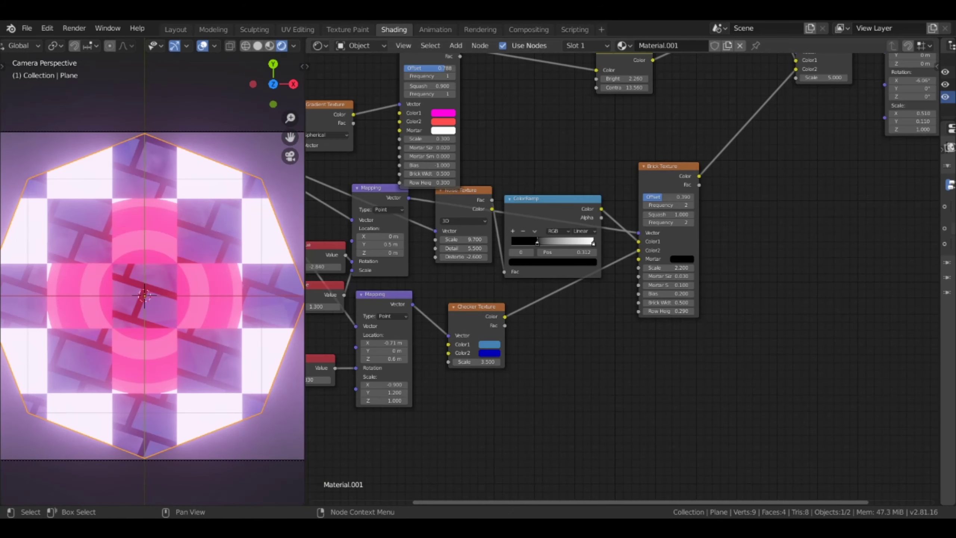
{"action": "middle_click_drag", "start_coordinate": [410, 317], "coordinate": [564, 497]}
{"action": "scroll", "coordinate": [707, 317], "scroll_direction": "down", "scroll_amount": 5}
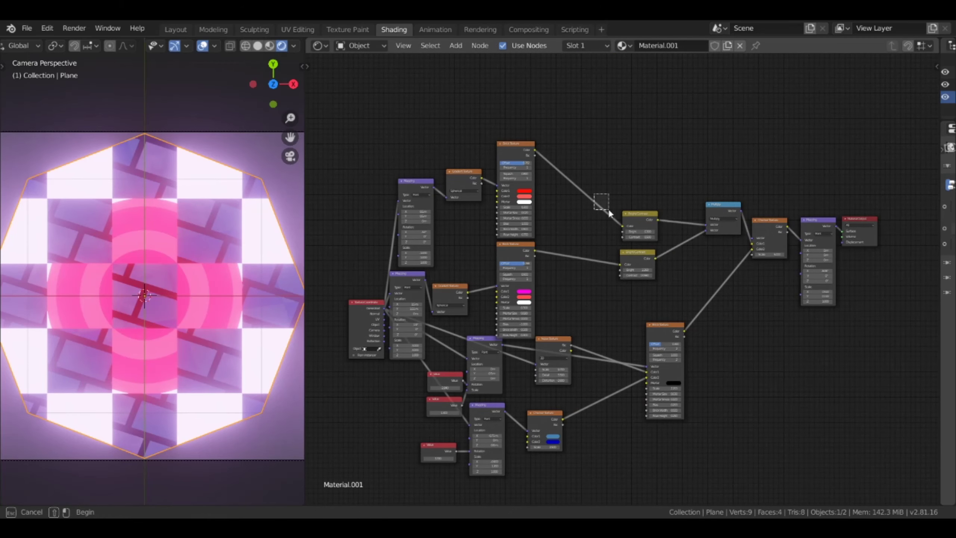
Step: Move the contrast, multiply, checker, brick and noise nodes to the right
{"action": "mouse_move", "coordinate": [608, 209]}
{"action": "left_mouse_down"}
{"action": "mouse_move", "coordinate": [697, 310]}
{"action": "mouse_move", "coordinate": [718, 263]}
{"action": "left_mouse_up"}
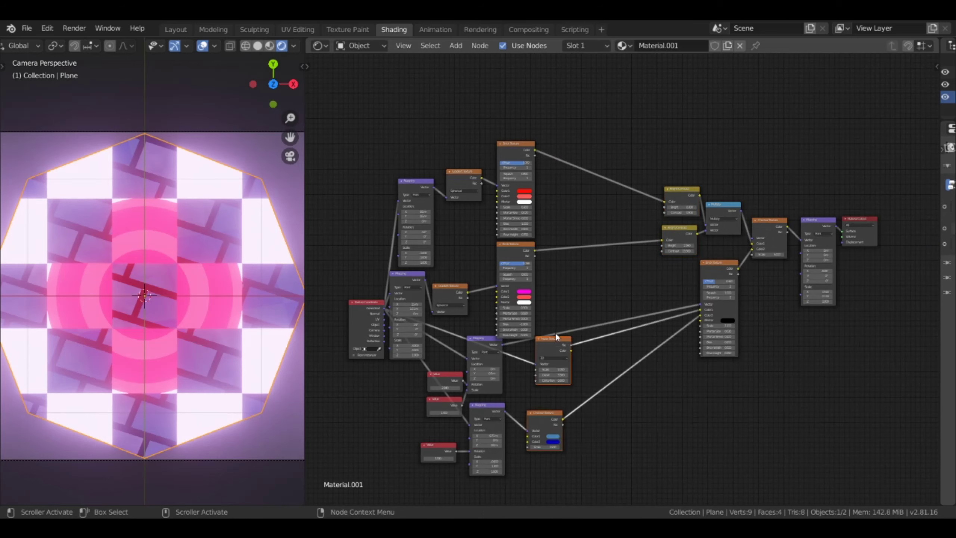
{"action": "left_click_drag", "start_coordinate": [553, 339], "coordinate": [670, 274]}
{"action": "left_click_drag", "start_coordinate": [545, 413], "coordinate": [668, 336]}
{"action": "mouse_move", "coordinate": [576, 130]}
{"action": "left_mouse_down"}
{"action": "mouse_move", "coordinate": [527, 263]}
{"action": "mouse_move", "coordinate": [620, 289]}
{"action": "left_mouse_up"}
{"action": "mouse_move", "coordinate": [532, 459]}
{"action": "left_mouse_down"}
{"action": "mouse_move", "coordinate": [493, 380]}
{"action": "mouse_move", "coordinate": [576, 359]}
{"action": "left_mouse_up"}
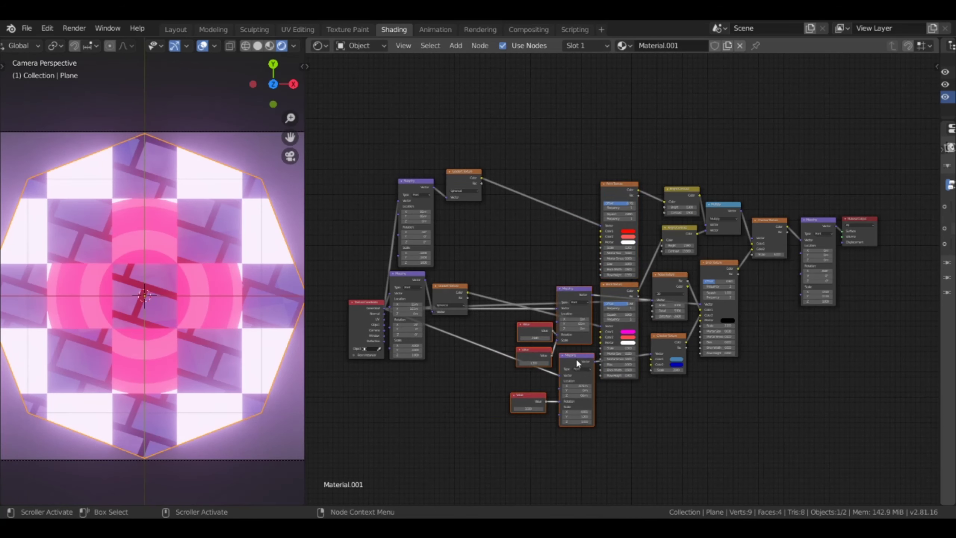
Step: Realign the gradient, mapping, Texture Coordinate and Value nodes into a compact layout
{"action": "left_click_drag", "start_coordinate": [466, 172], "coordinate": [573, 182]}
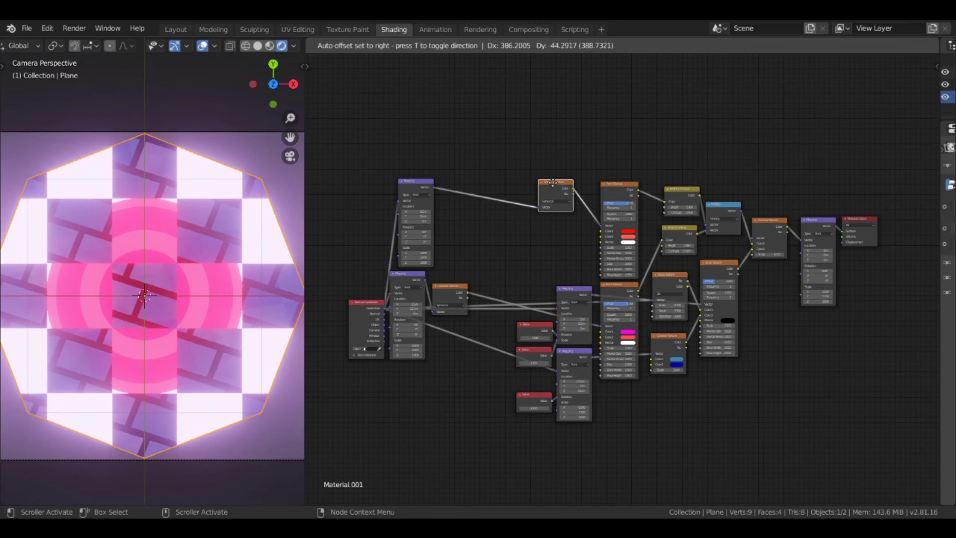
{"action": "left_click_drag", "start_coordinate": [452, 286], "coordinate": [576, 232]}
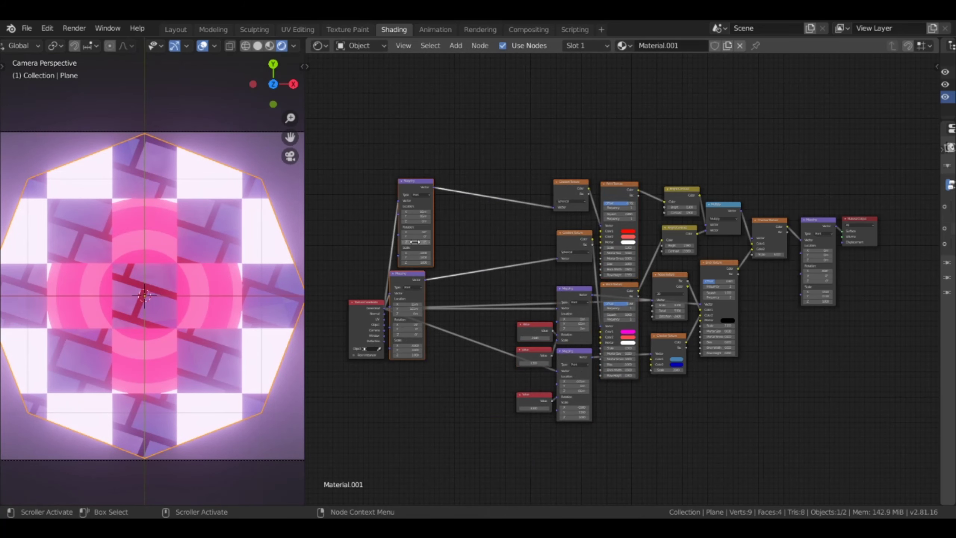
{"action": "mouse_move", "coordinate": [424, 183]}
{"action": "left_mouse_down"}
{"action": "mouse_move", "coordinate": [504, 184]}
{"action": "mouse_move", "coordinate": [489, 192]}
{"action": "left_mouse_up"}
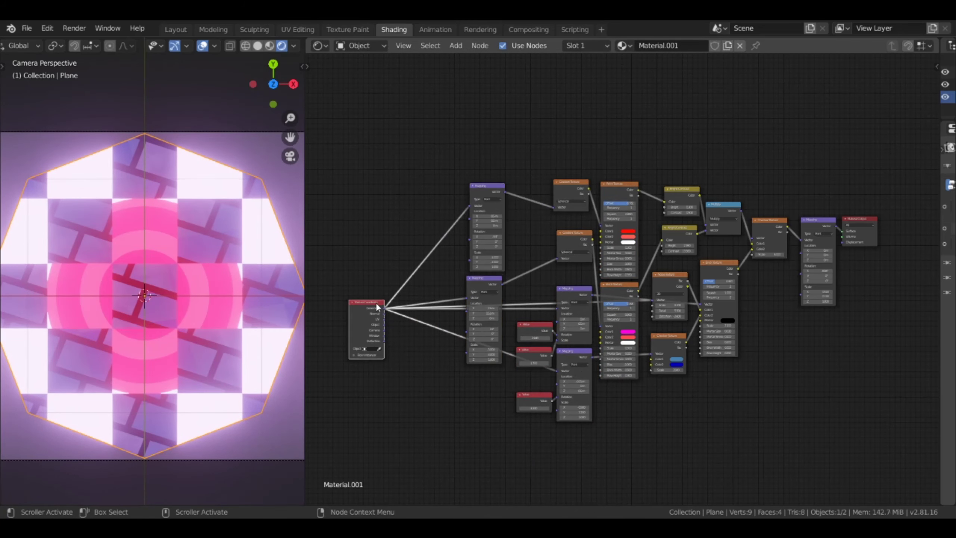
{"action": "left_click_drag", "start_coordinate": [365, 302], "coordinate": [438, 254]}
{"action": "left_click_drag", "start_coordinate": [532, 324], "coordinate": [529, 284]}
{"action": "left_click_drag", "start_coordinate": [527, 349], "coordinate": [520, 333]}
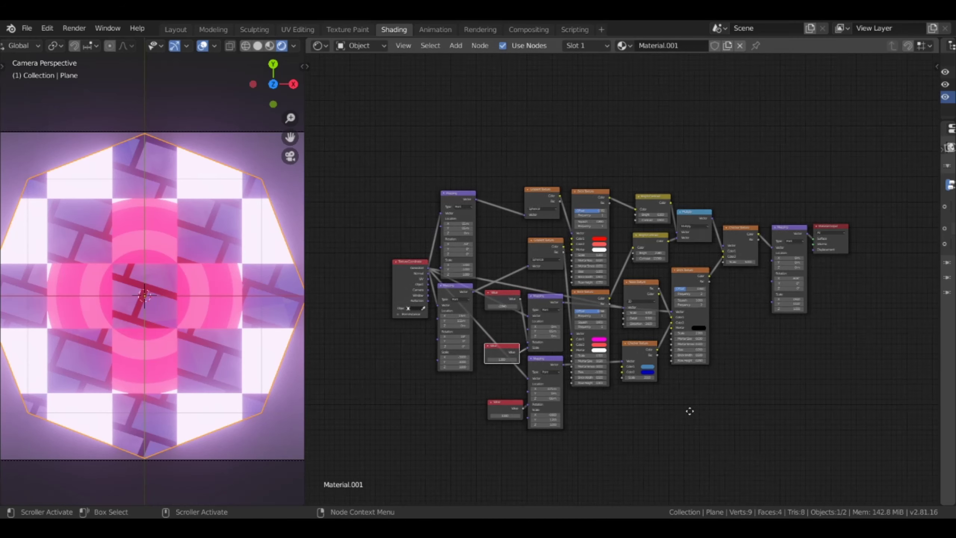
{"action": "scroll", "coordinate": [685, 420], "scroll_direction": "up", "scroll_amount": 2}
{"action": "left_click_drag", "start_coordinate": [940, 309], "coordinate": [766, 310]}
Step: Turn off bloom in the Eevee render settings
{"action": "left_click", "coordinate": [775, 172]}
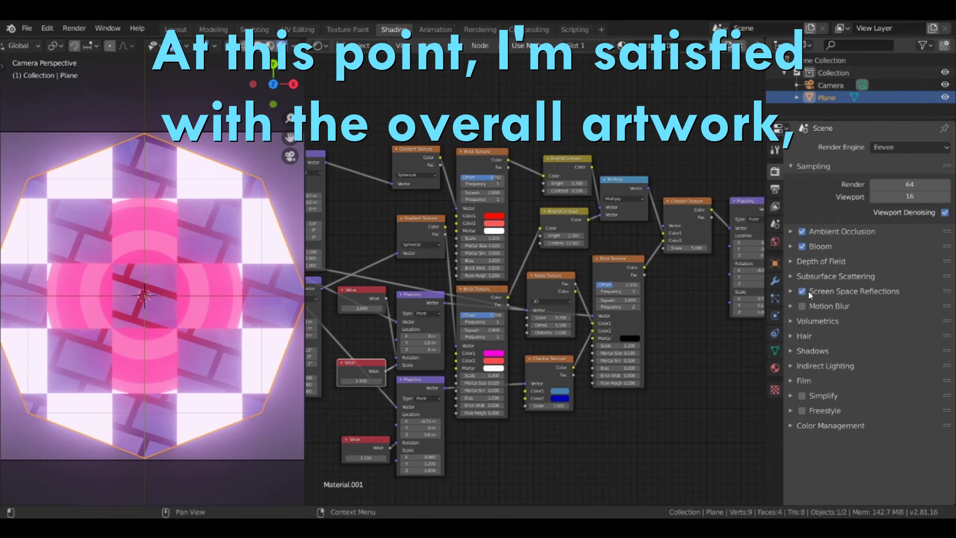
{"action": "left_click", "coordinate": [803, 245]}
{"action": "scroll", "coordinate": [599, 437], "scroll_direction": "up", "scroll_amount": 2}
{"action": "scroll", "coordinate": [606, 414], "scroll_direction": "up", "scroll_amount": 2}
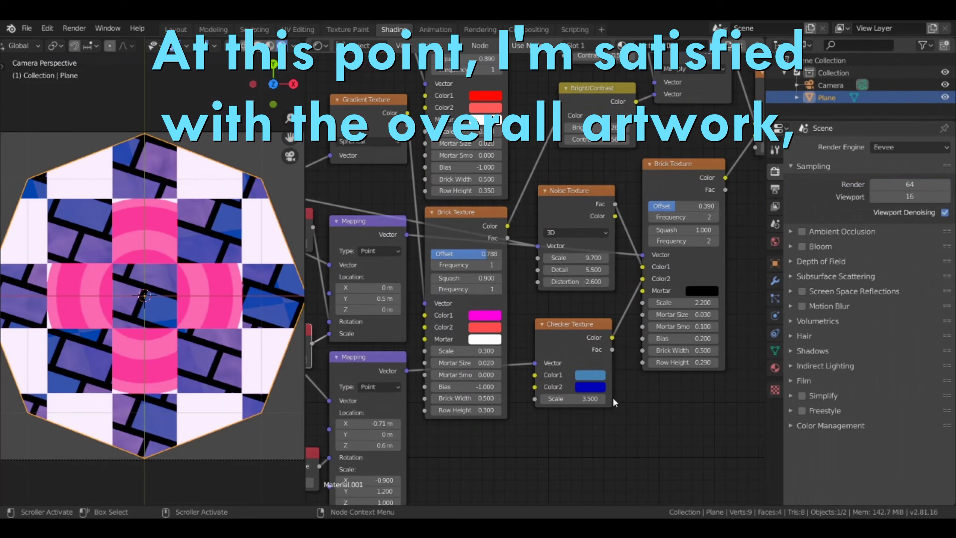
Step: Shift the checker's first colour toward blue and move the second brick texture aside
{"action": "left_click_drag", "start_coordinate": [599, 398], "coordinate": [640, 398]}
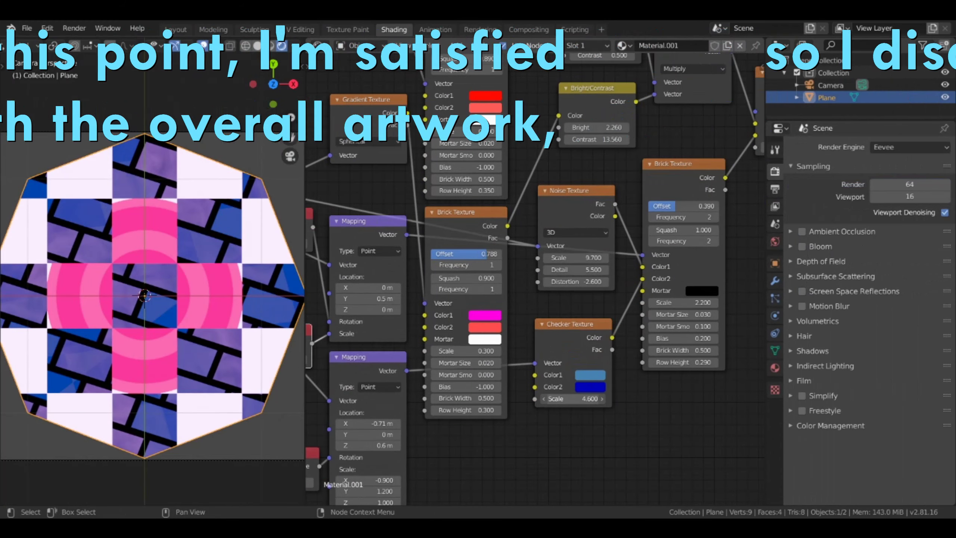
{"action": "key", "text": "Escape"}
{"action": "left_click", "coordinate": [588, 376]}
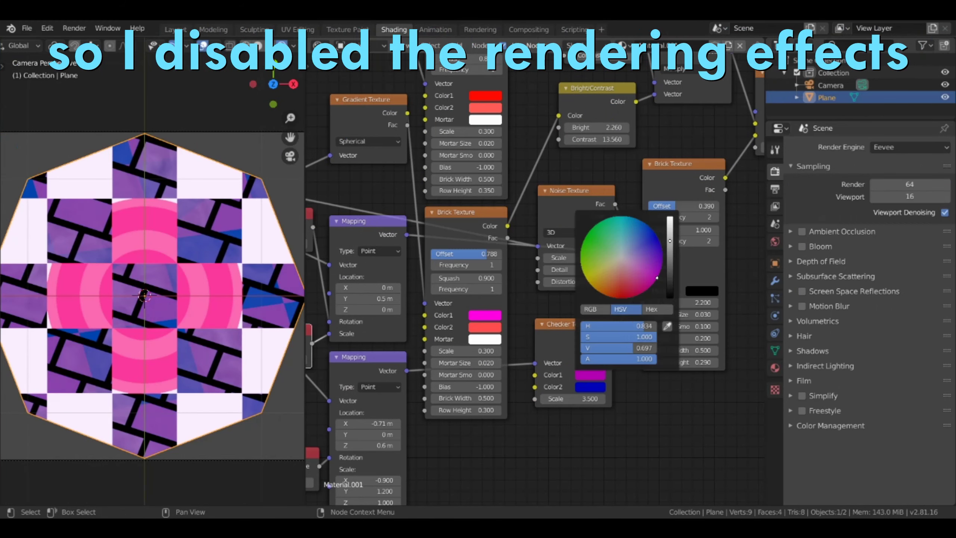
{"action": "left_click", "coordinate": [657, 248]}
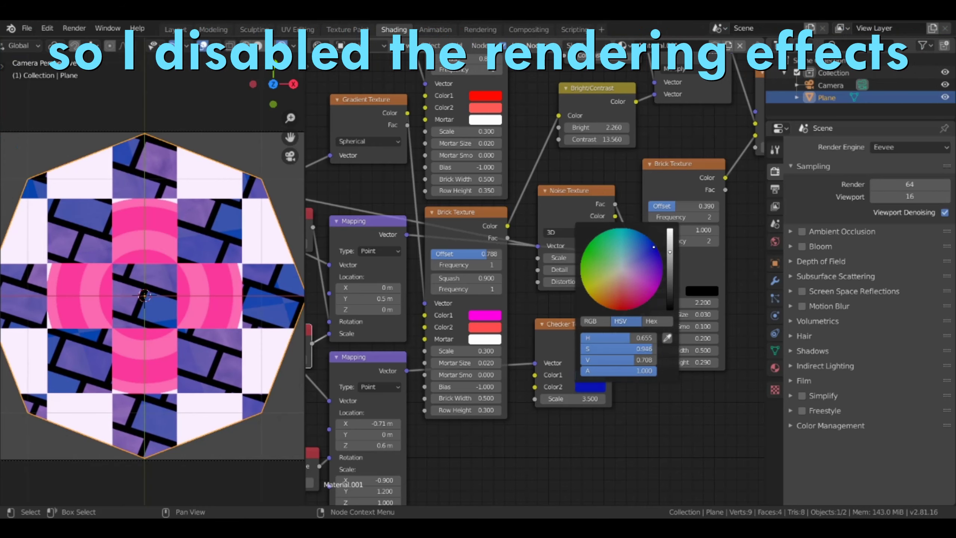
{"action": "key", "text": "Home"}
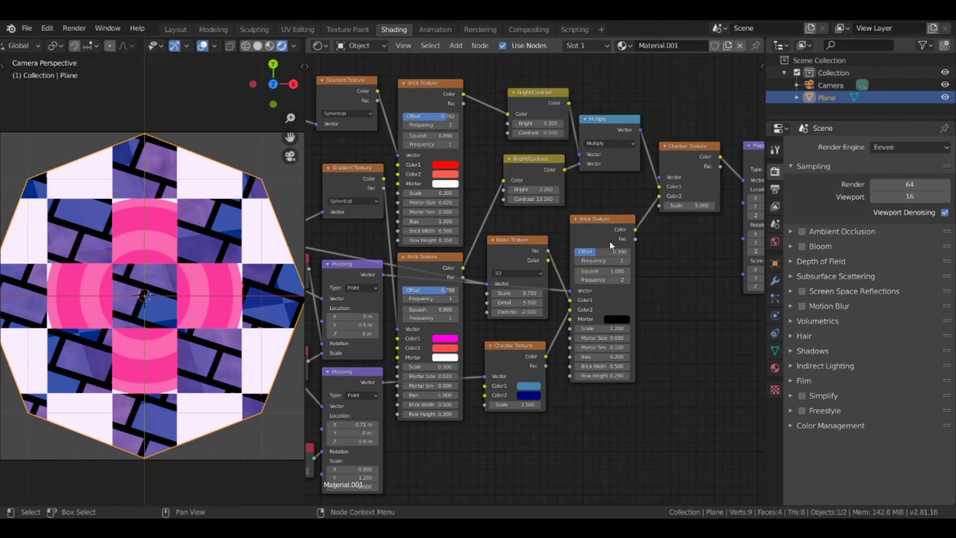
{"action": "left_click_drag", "start_coordinate": [609, 245], "coordinate": [701, 260]}
Step: Insert a B-Spline ColorRamp between noise and brick textures, with a stop at 0.453
{"action": "left_click", "coordinate": [456, 45]}
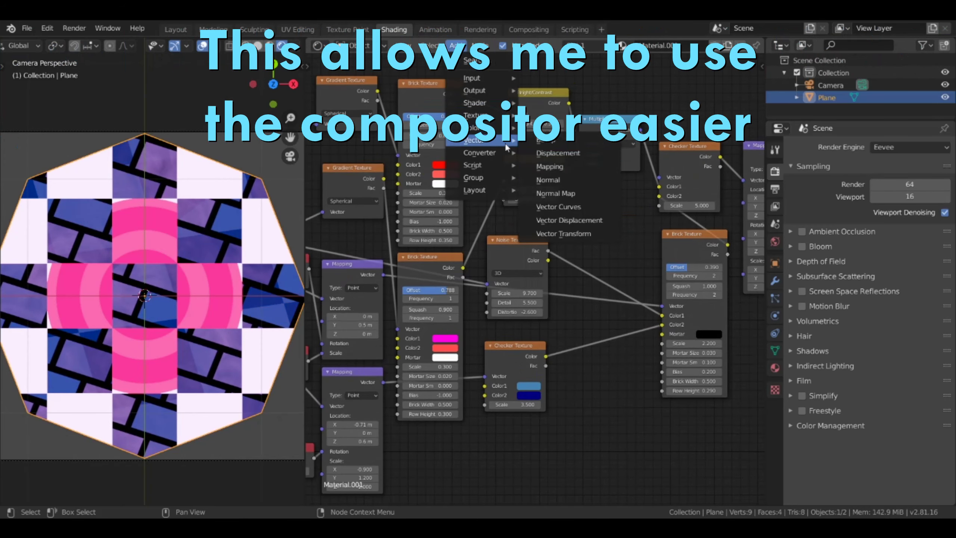
{"action": "left_click", "coordinate": [557, 179]}
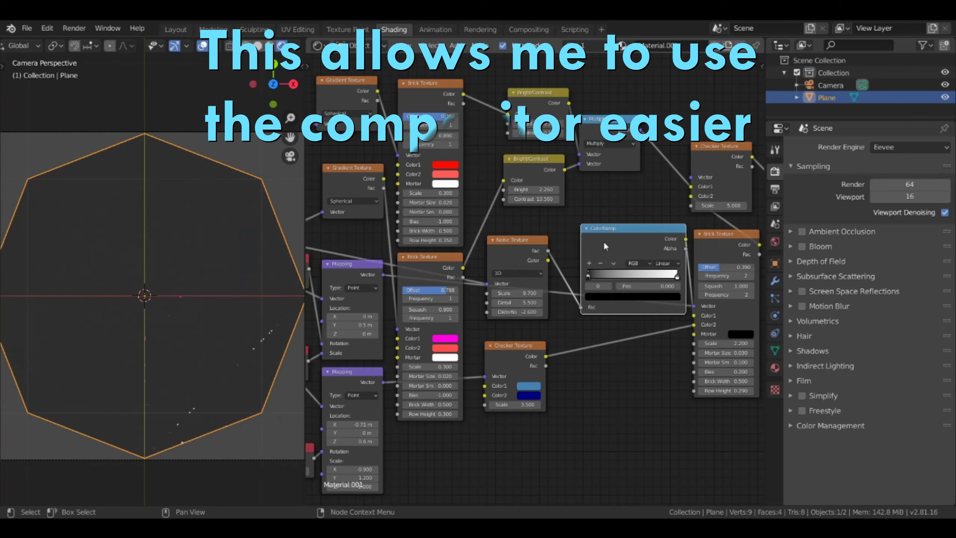
{"action": "left_click", "coordinate": [615, 281]}
{"action": "mouse_move", "coordinate": [664, 281]}
{"action": "left_mouse_down"}
{"action": "mouse_move", "coordinate": [631, 284]}
{"action": "mouse_move", "coordinate": [640, 283]}
{"action": "left_mouse_up"}
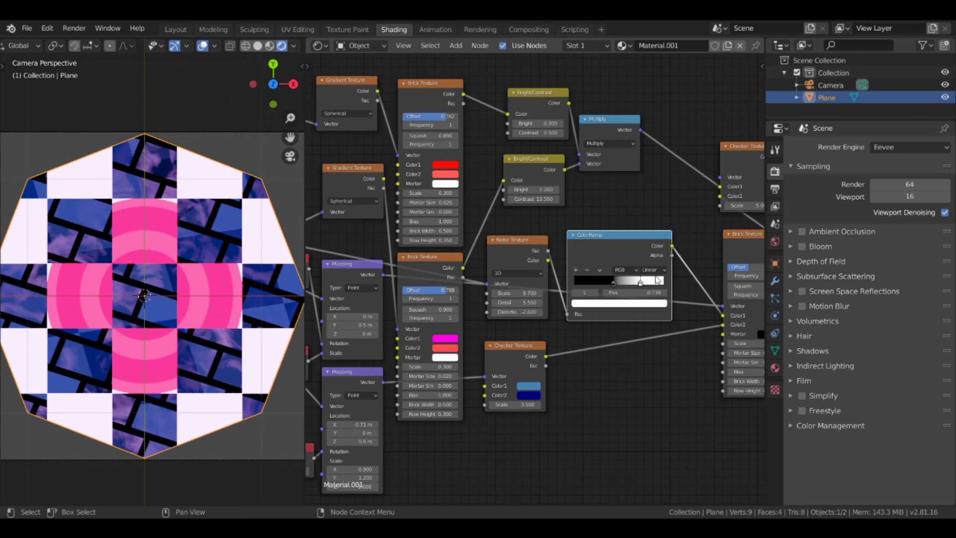
{"action": "left_click", "coordinate": [654, 270]}
{"action": "left_click", "coordinate": [657, 278]}
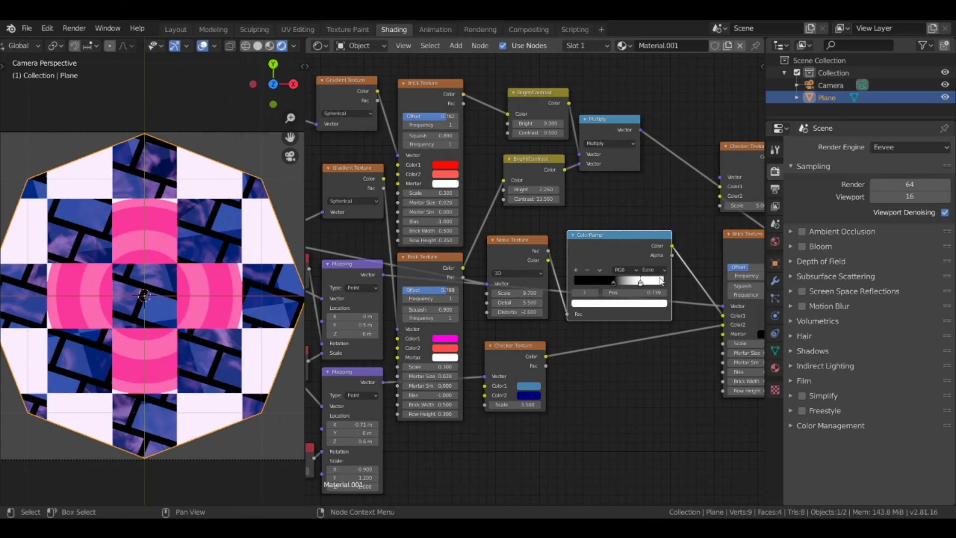
{"action": "left_click", "coordinate": [662, 309]}
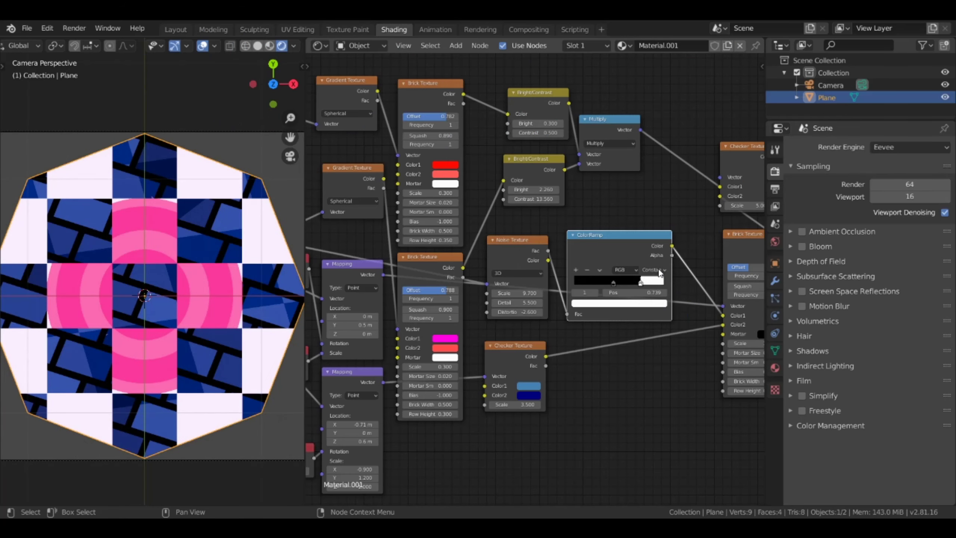
{"action": "left_click_drag", "start_coordinate": [648, 285], "coordinate": [621, 283]}
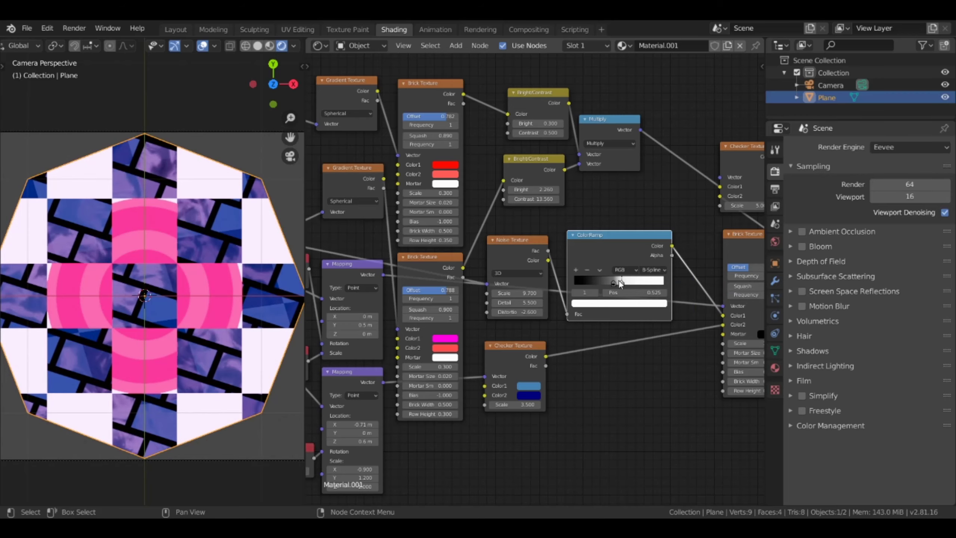
{"action": "left_click", "coordinate": [614, 283]}
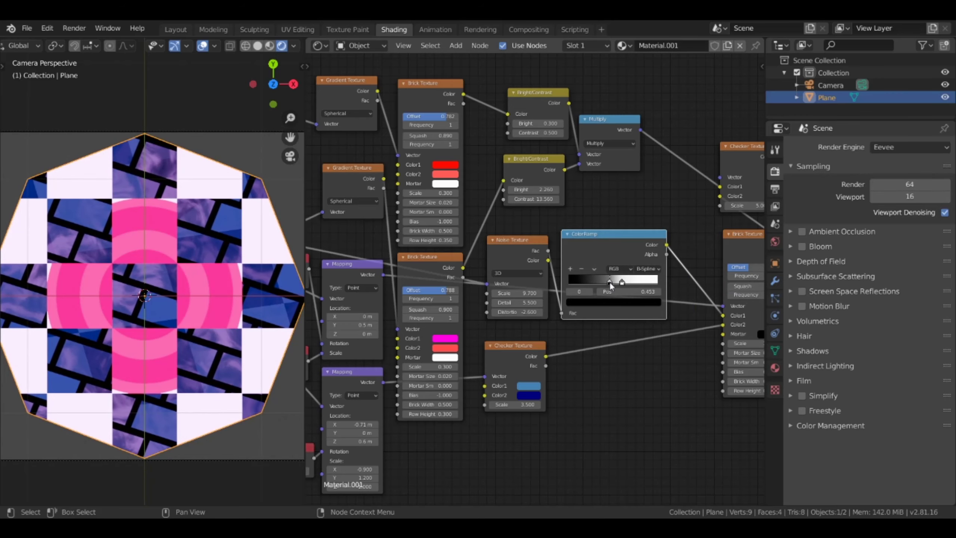
{"action": "middle_click_drag", "start_coordinate": [609, 281], "coordinate": [680, 258]}
Step: Test different brick mortar sizes
{"action": "middle_click_drag", "start_coordinate": [674, 324], "coordinate": [537, 242]}
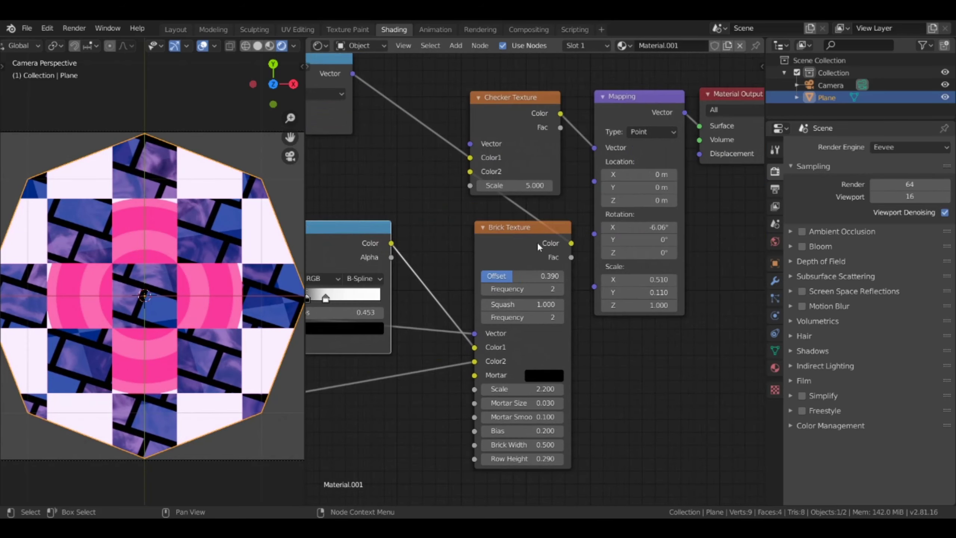
{"action": "scroll", "coordinate": [537, 242], "scroll_direction": "up", "scroll_amount": 3}
{"action": "middle_click_drag", "start_coordinate": [505, 104], "coordinate": [484, 78]}
{"action": "scroll", "coordinate": [527, 358], "scroll_direction": "up", "scroll_amount": 2}
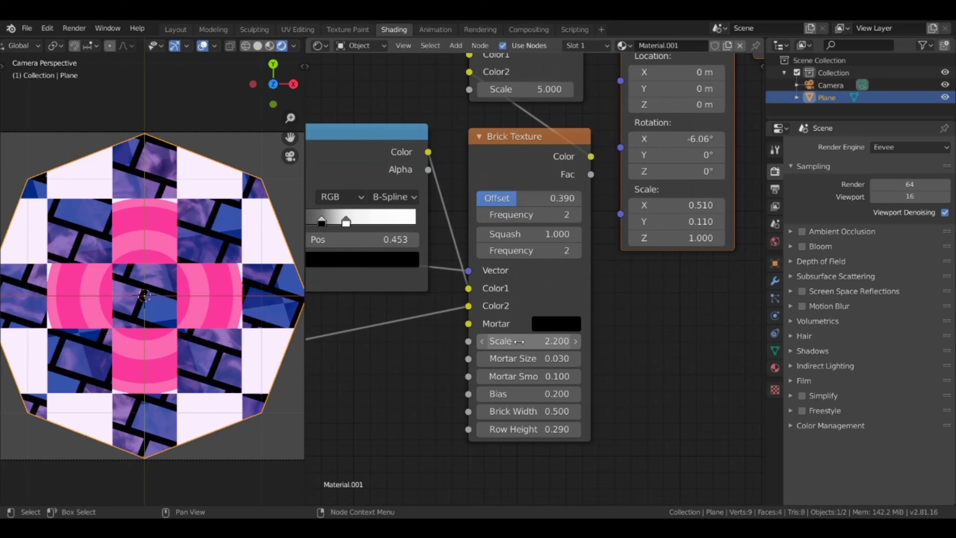
{"action": "mouse_move", "coordinate": [535, 358]}
{"action": "left_mouse_down"}
{"action": "mouse_move", "coordinate": [516, 358]}
{"action": "mouse_move", "coordinate": [545, 358]}
{"action": "mouse_move", "coordinate": [524, 359]}
{"action": "left_mouse_up"}
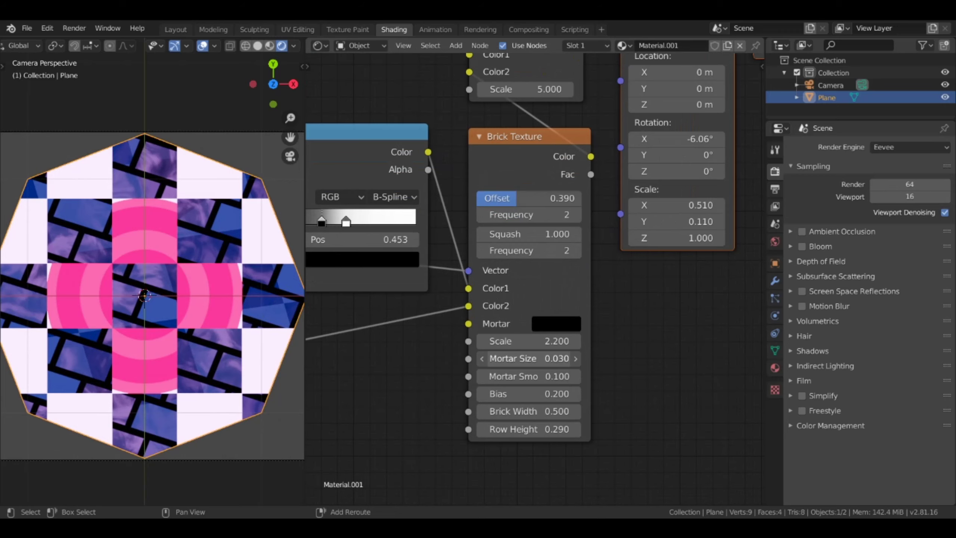
Step: Test nudging the upper Mapping node's Location X
{"action": "middle_click_drag", "start_coordinate": [445, 386], "coordinate": [620, 374]}
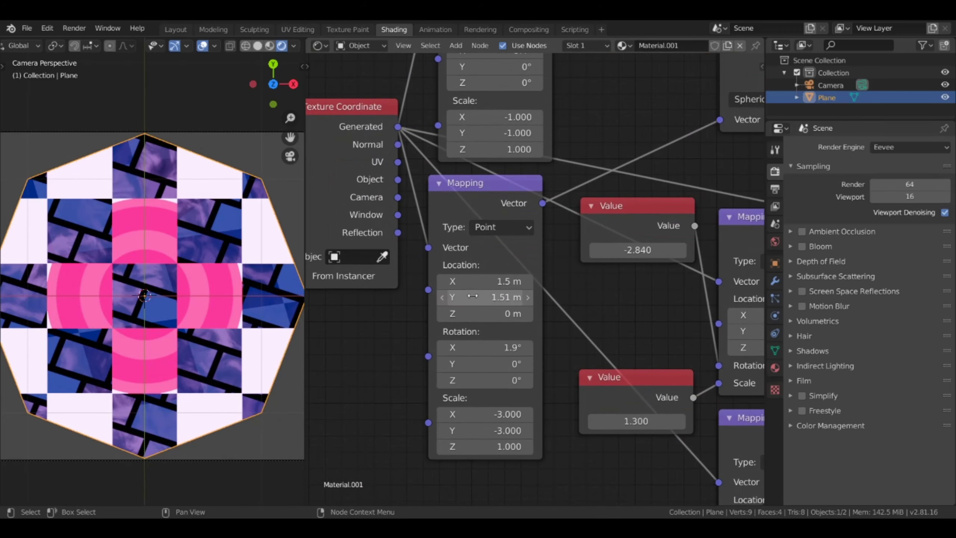
{"action": "middle_click_drag", "start_coordinate": [620, 374], "coordinate": [610, 359]}
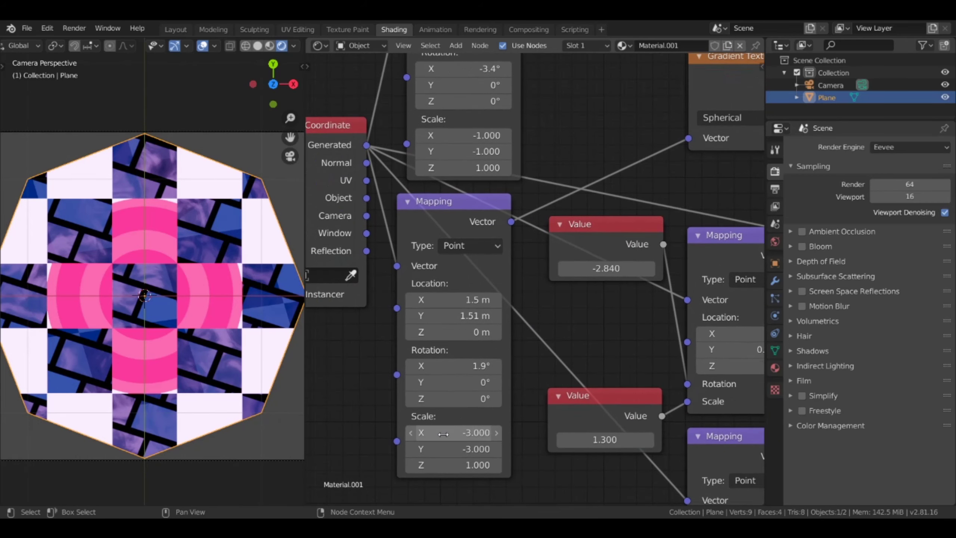
{"action": "middle_click_drag", "start_coordinate": [471, 144], "coordinate": [480, 269]}
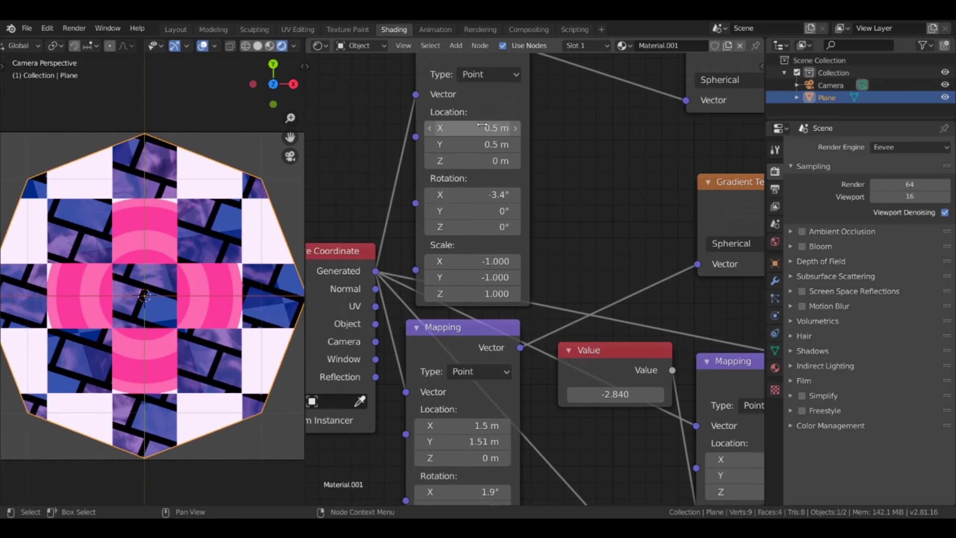
{"action": "left_click_drag", "start_coordinate": [482, 125], "coordinate": [482, 125]}
{"action": "scroll", "coordinate": [593, 271], "scroll_direction": "down", "scroll_amount": 3}
{"action": "middle_click_drag", "start_coordinate": [594, 272], "coordinate": [427, 166]}
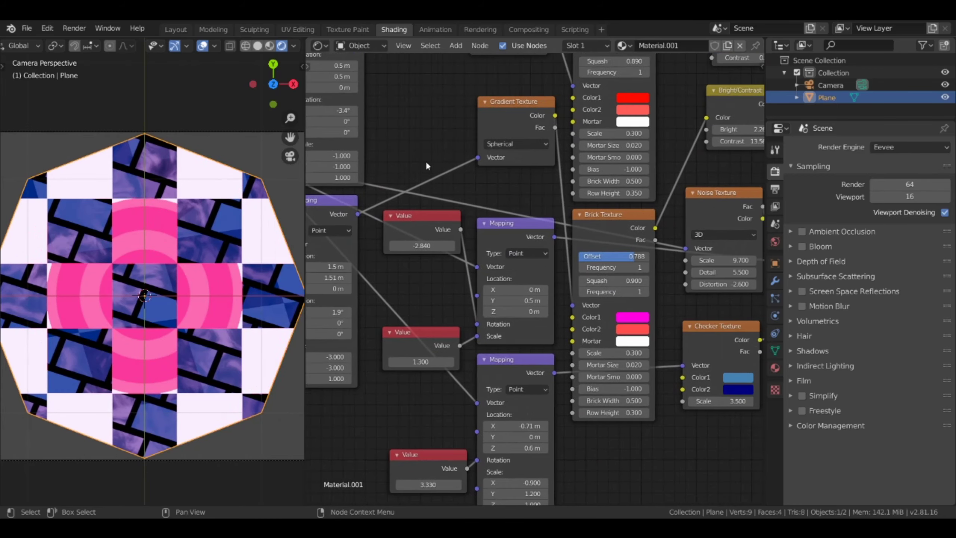
{"action": "middle_click_drag", "start_coordinate": [431, 255], "coordinate": [570, 270]}
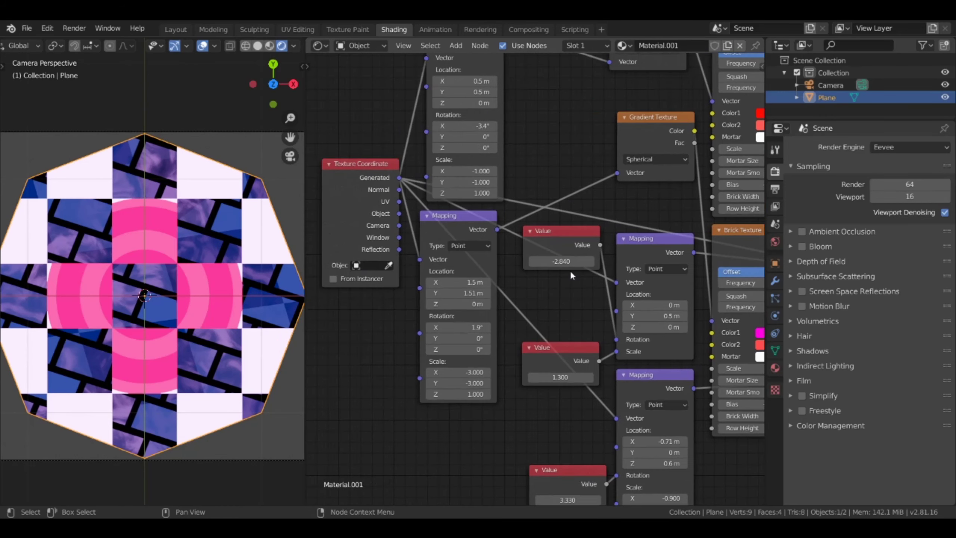
Step: Duplicate the -2.840 Value node into a Mapping Scale, then delete the extra copy
{"action": "right_click", "coordinate": [529, 223]}
{"action": "left_click", "coordinate": [494, 200]}
{"action": "left_click", "coordinate": [389, 358]}
{"action": "left_click_drag", "start_coordinate": [390, 359], "coordinate": [419, 361]}
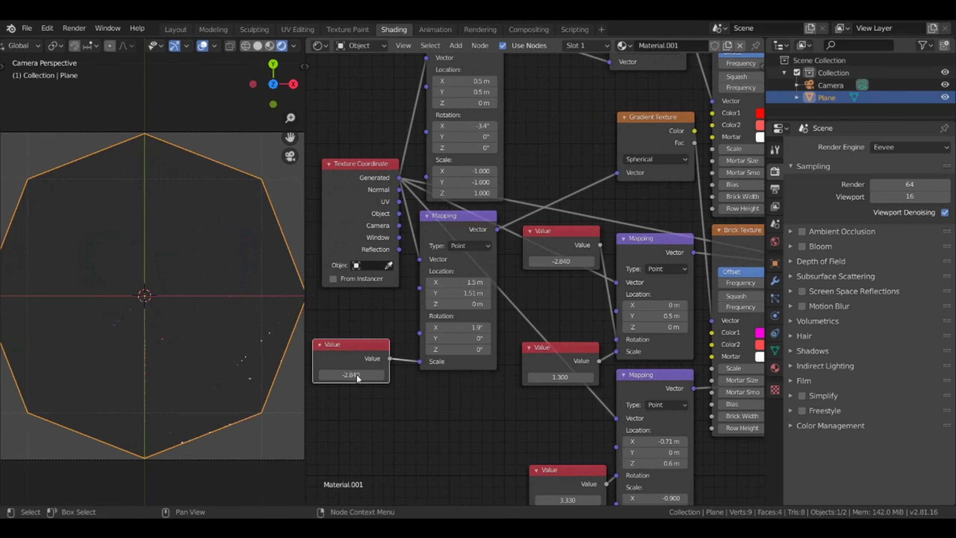
{"action": "left_click_drag", "start_coordinate": [357, 375], "coordinate": [372, 375]}
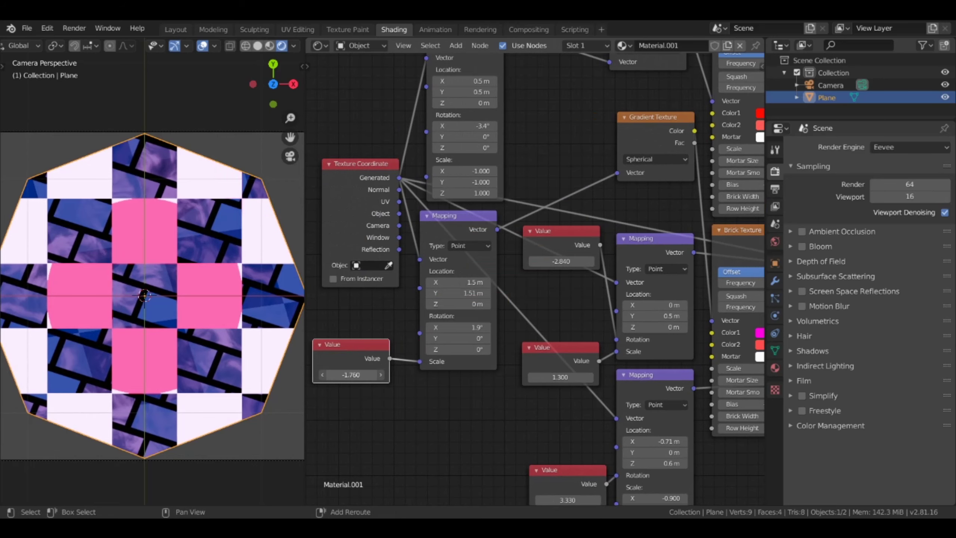
{"action": "right_click", "coordinate": [352, 374]}
{"action": "left_click", "coordinate": [342, 396]}
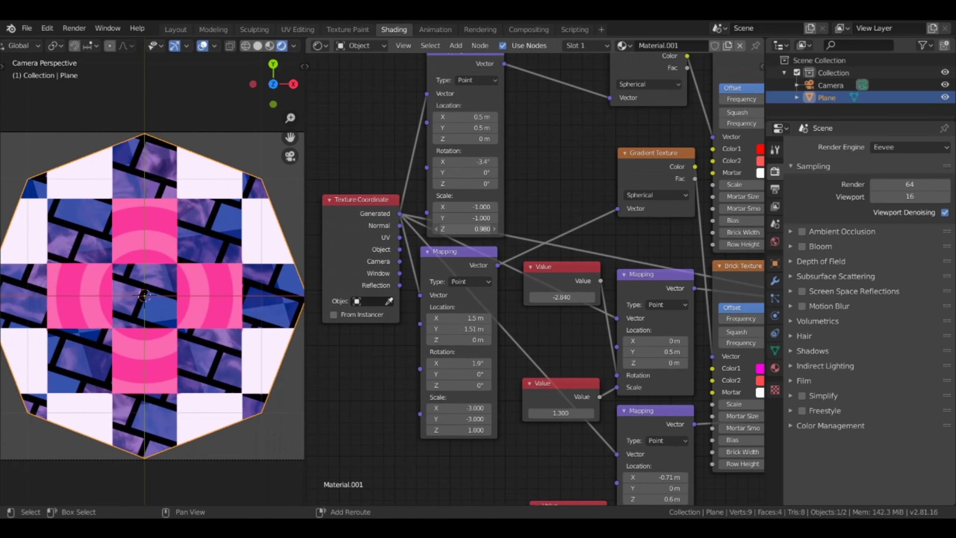
Step: Set the upper Mapping node's Scale Z to 0.985
{"action": "left_click_drag", "start_coordinate": [465, 228], "coordinate": [473, 229]}
{"action": "middle_click_drag", "start_coordinate": [545, 264], "coordinate": [458, 271]}
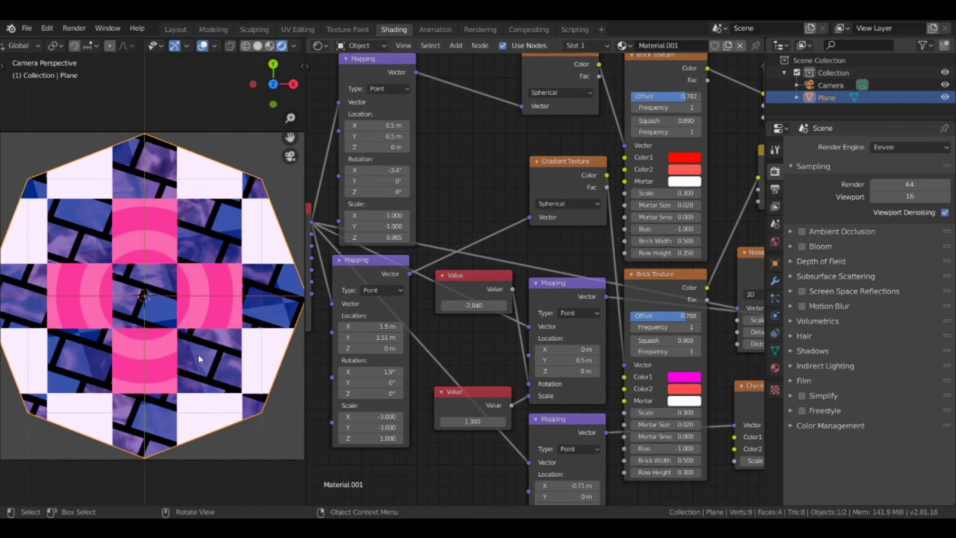
{"action": "scroll", "coordinate": [198, 355], "scroll_direction": "down", "scroll_amount": 4}
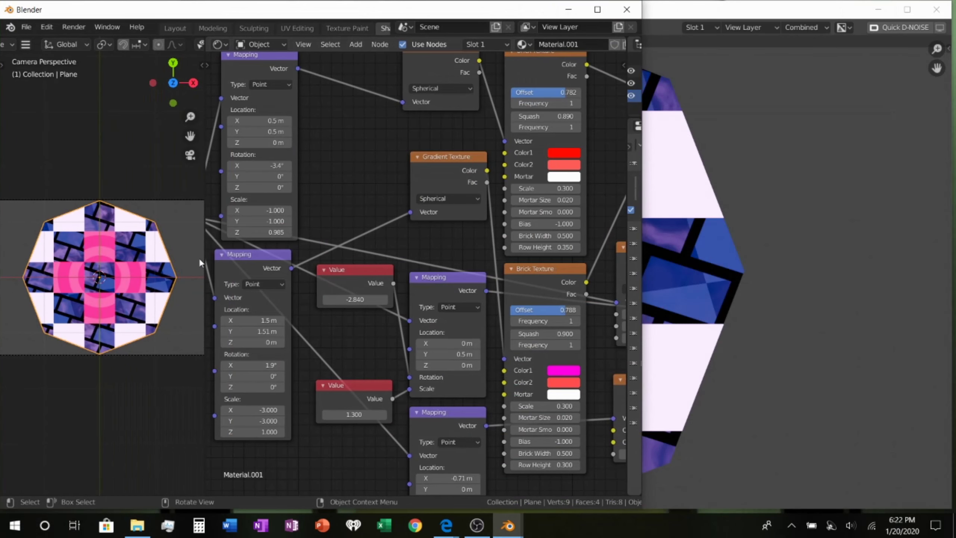
Step: Widen the node editor, narrow the Blender window and bring the main window forward
{"action": "left_click_drag", "start_coordinate": [201, 250], "coordinate": [15, 250]}
{"action": "left_click_drag", "start_coordinate": [641, 149], "coordinate": [504, 148]}
{"action": "left_click", "coordinate": [477, 526]}
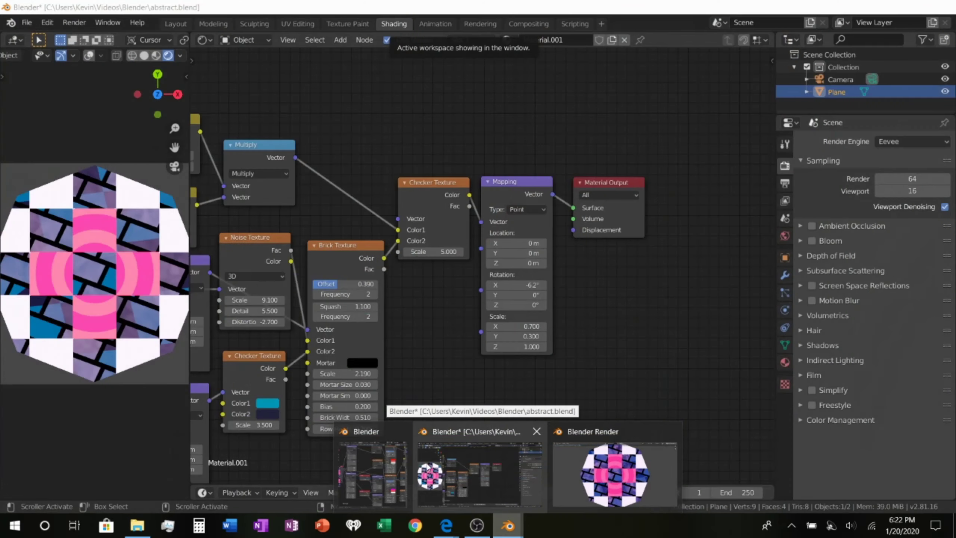
{"action": "left_click", "coordinate": [388, 456]}
Step: Switch to Compositing, frame all nodes, move Composite beside Render Layers and hide the sidebar
{"action": "left_click", "coordinate": [168, 28]}
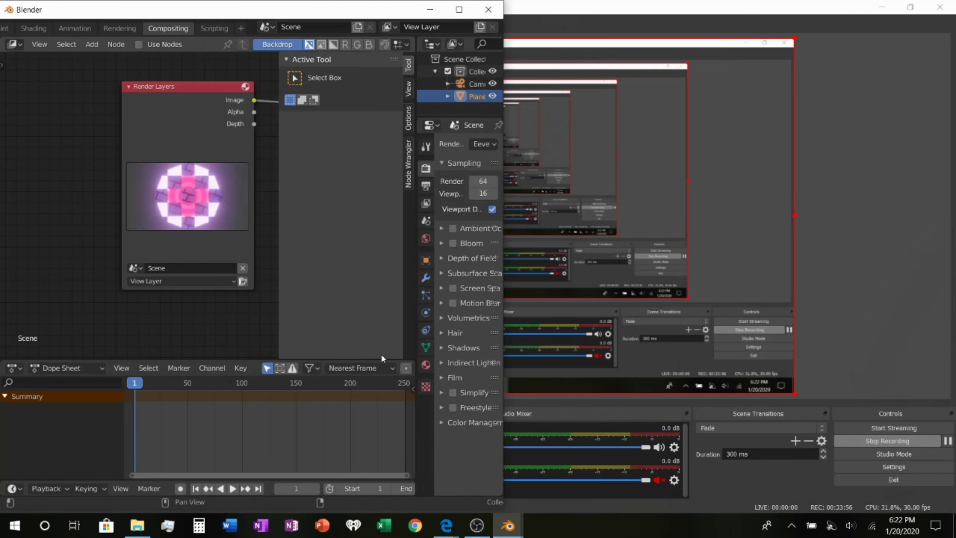
{"action": "key", "text": "Home"}
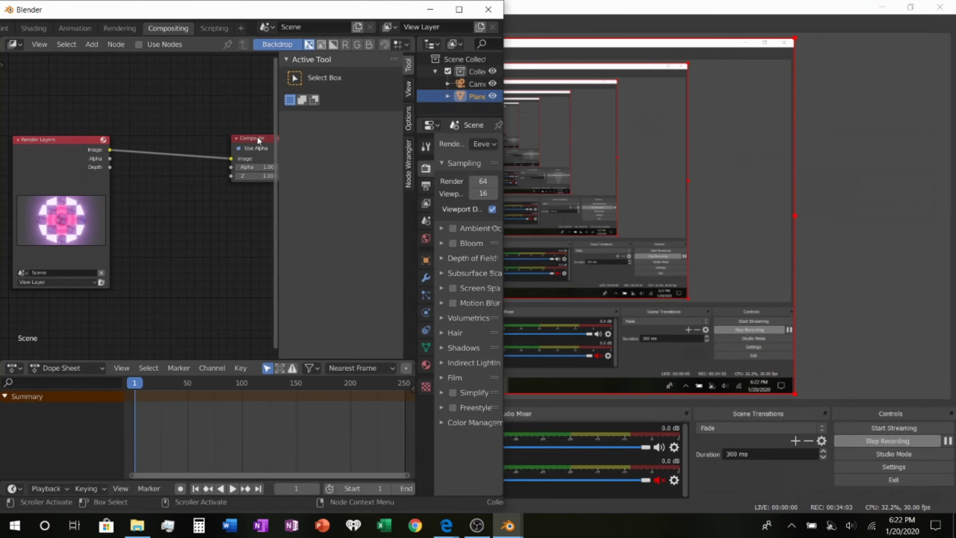
{"action": "left_click_drag", "start_coordinate": [248, 142], "coordinate": [192, 132]}
{"action": "key", "text": "n"}
Step: Render the frame with F12 and place the render window on the right of the compositor
{"action": "key", "text": "F12"}
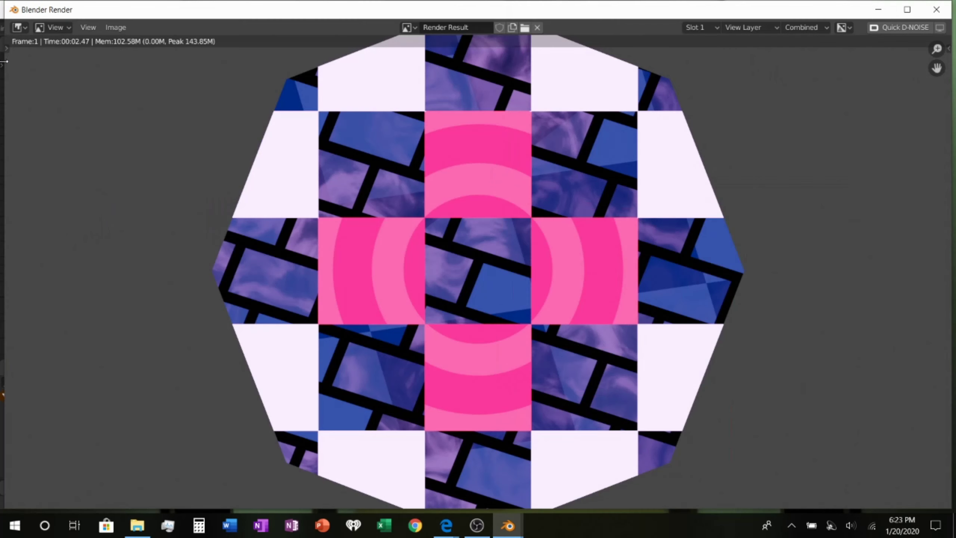
{"action": "left_click_drag", "start_coordinate": [241, 10], "coordinate": [625, 10]}
{"action": "left_click_drag", "start_coordinate": [516, 156], "coordinate": [580, 156]}
{"action": "left_click_drag", "start_coordinate": [504, 226], "coordinate": [572, 226]}
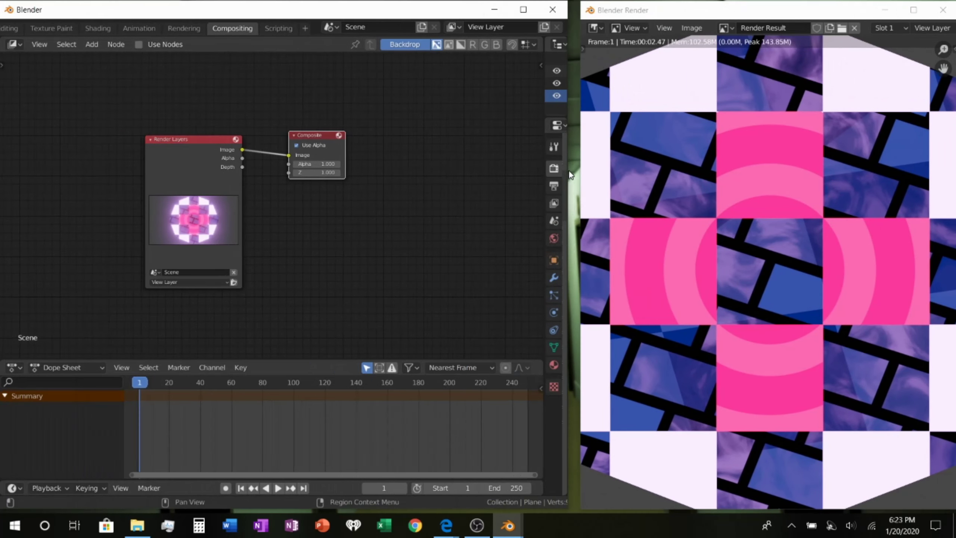
{"action": "scroll", "coordinate": [692, 297], "scroll_direction": "down", "scroll_amount": 4}
{"action": "scroll", "coordinate": [692, 297], "scroll_direction": "up", "scroll_amount": 2}
Step: Insert a Bokeh Blur node between Render Layers and Composite with size 3.7
{"action": "scroll", "coordinate": [278, 269], "scroll_direction": "up", "scroll_amount": 3}
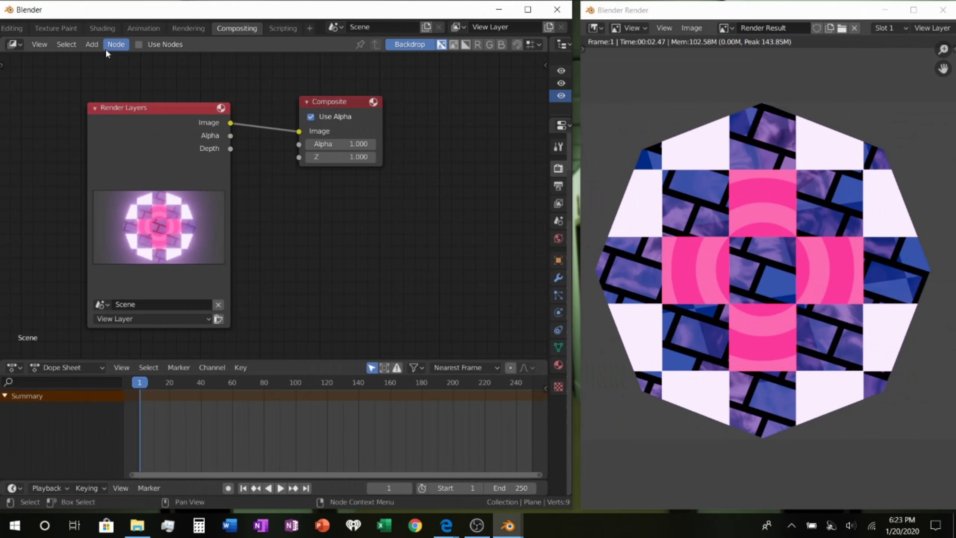
{"action": "left_click", "coordinate": [91, 44]}
{"action": "mouse_move", "coordinate": [121, 131]}
{"action": "left_click", "coordinate": [203, 153]}
{"action": "left_click", "coordinate": [358, 188]}
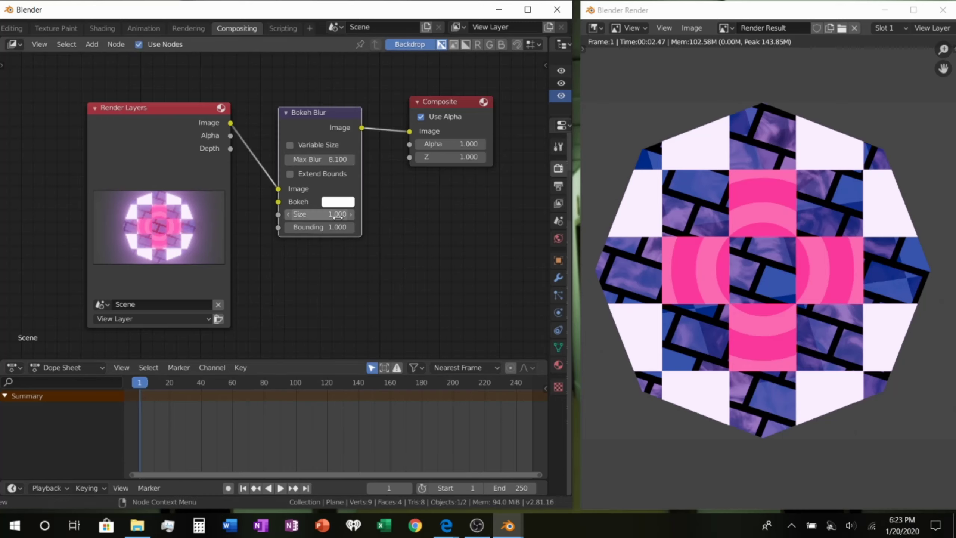
{"action": "left_click_drag", "start_coordinate": [337, 216], "coordinate": [316, 214]}
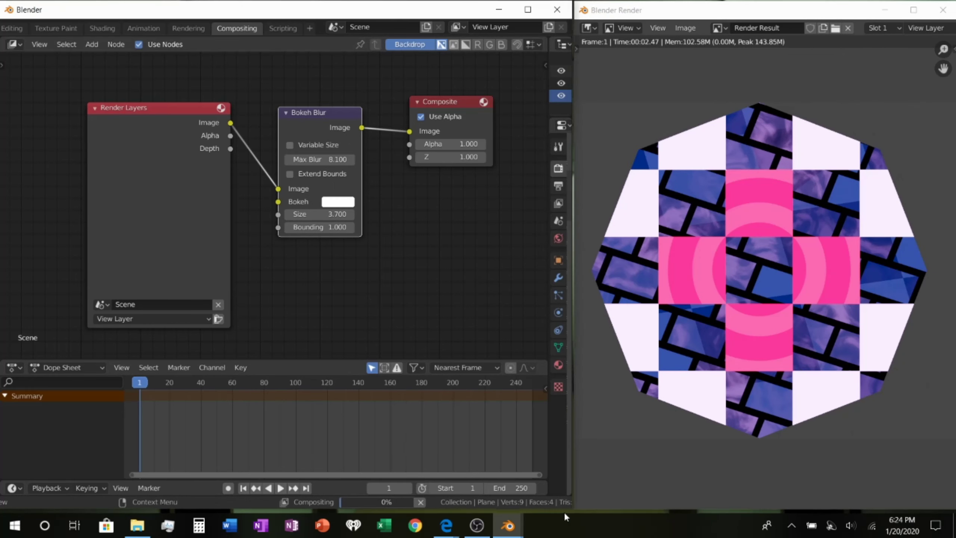
{"action": "left_click_drag", "start_coordinate": [327, 360], "coordinate": [321, 417]}
Step: Insert a Glare node between Bokeh Blur and Composite
{"action": "left_click", "coordinate": [92, 44]}
{"action": "left_click", "coordinate": [188, 251]}
{"action": "left_click", "coordinate": [448, 332]}
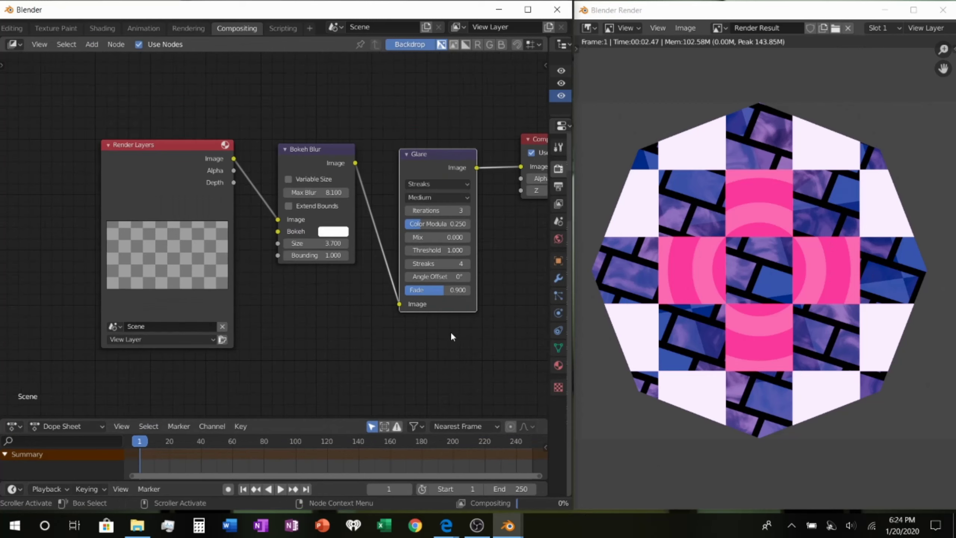
{"action": "middle_click_drag", "start_coordinate": [453, 337], "coordinate": [361, 324]}
Step: Add a Bokeh Image node below Bokeh Blur and frame all nodes
{"action": "left_click", "coordinate": [91, 44]}
{"action": "mouse_move", "coordinate": [120, 85]}
{"action": "left_click", "coordinate": [220, 107]}
{"action": "left_click", "coordinate": [233, 339]}
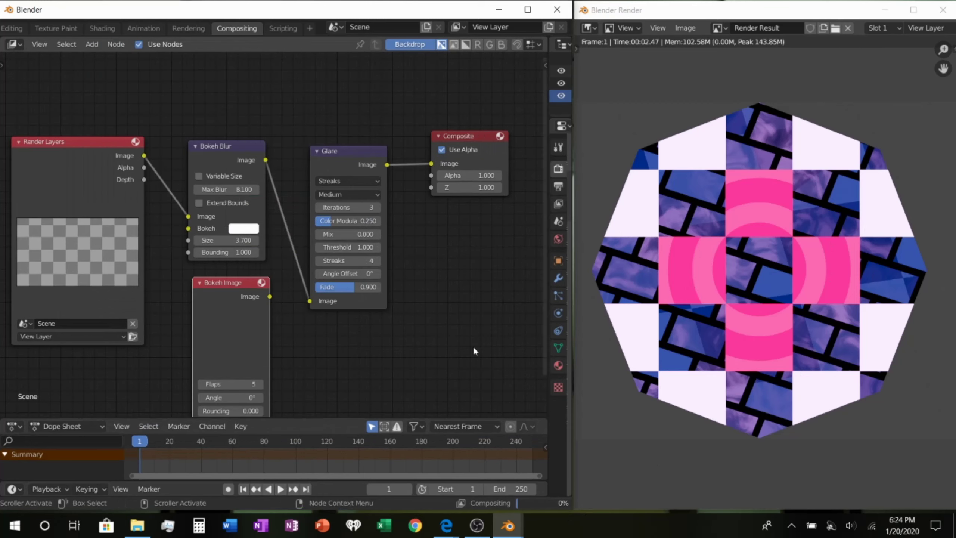
{"action": "key", "text": "Home"}
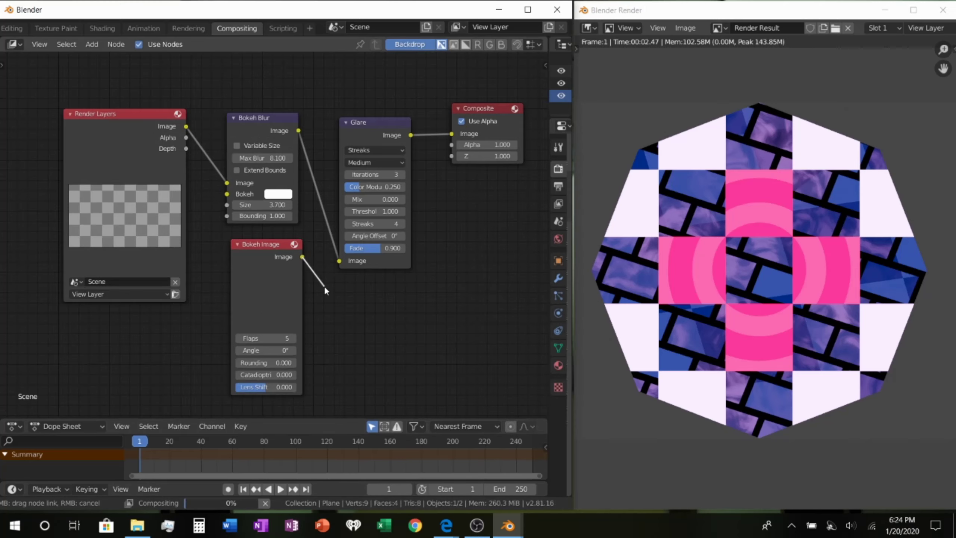
Step: Connect the Bokeh Image output into Glare and delete the Bokeh Blur node
{"action": "left_click_drag", "start_coordinate": [333, 268], "coordinate": [336, 264]}
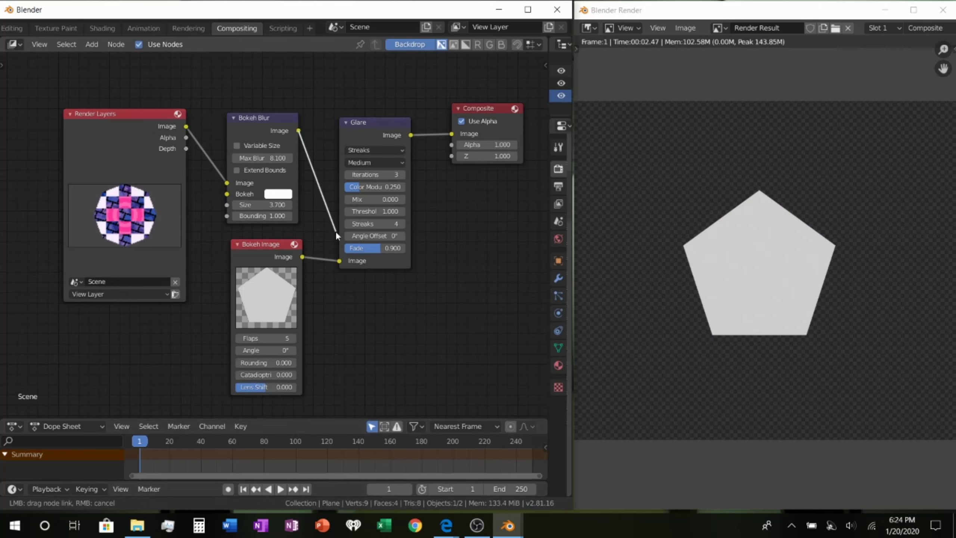
{"action": "left_click", "coordinate": [477, 525]}
{"action": "mouse_move", "coordinate": [508, 525]}
{"action": "left_click", "coordinate": [469, 495]}
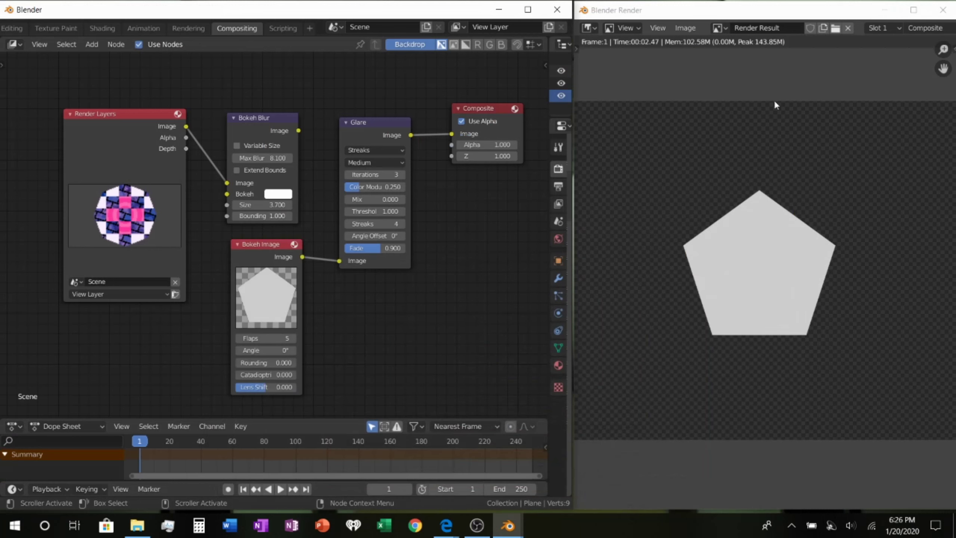
{"action": "key", "text": "x"}
Step: Search the Add menu lists for a Sobel filter node
{"action": "left_click", "coordinate": [92, 45]}
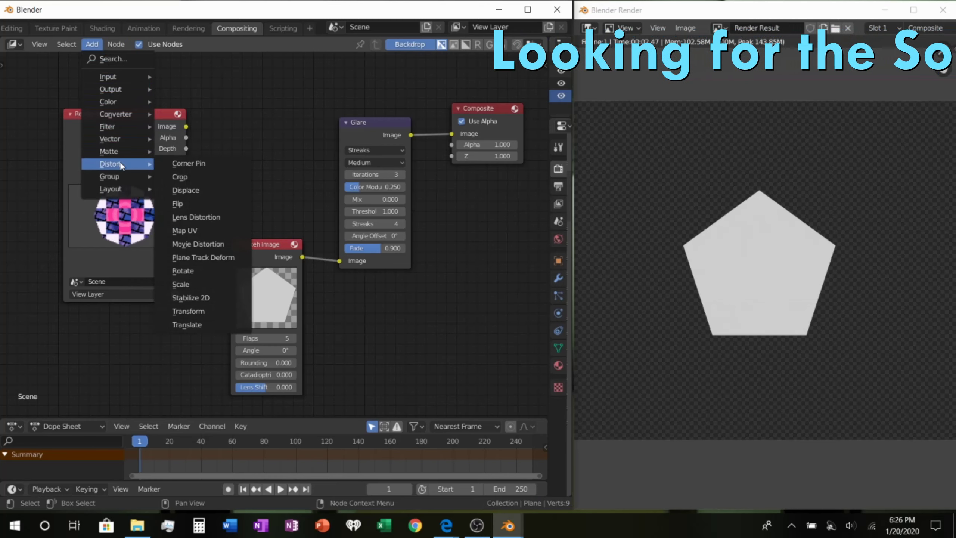
{"action": "mouse_move", "coordinate": [115, 76]}
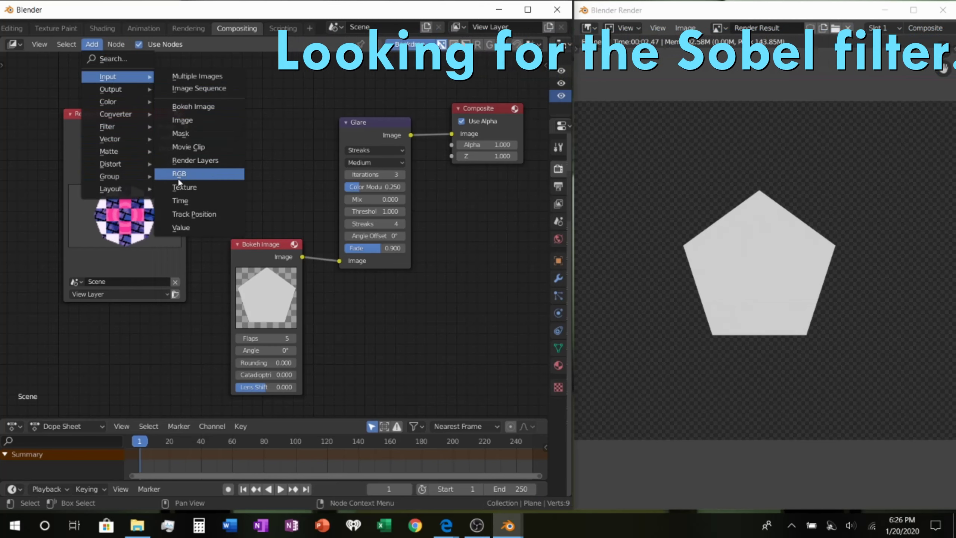
{"action": "key", "text": "Escape"}
{"action": "left_click", "coordinate": [92, 44]}
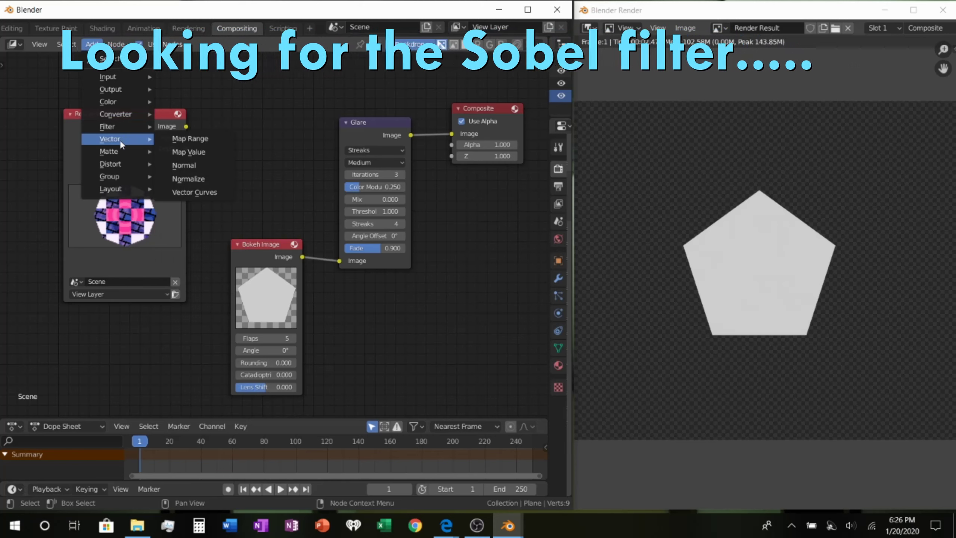
{"action": "key", "text": "Escape"}
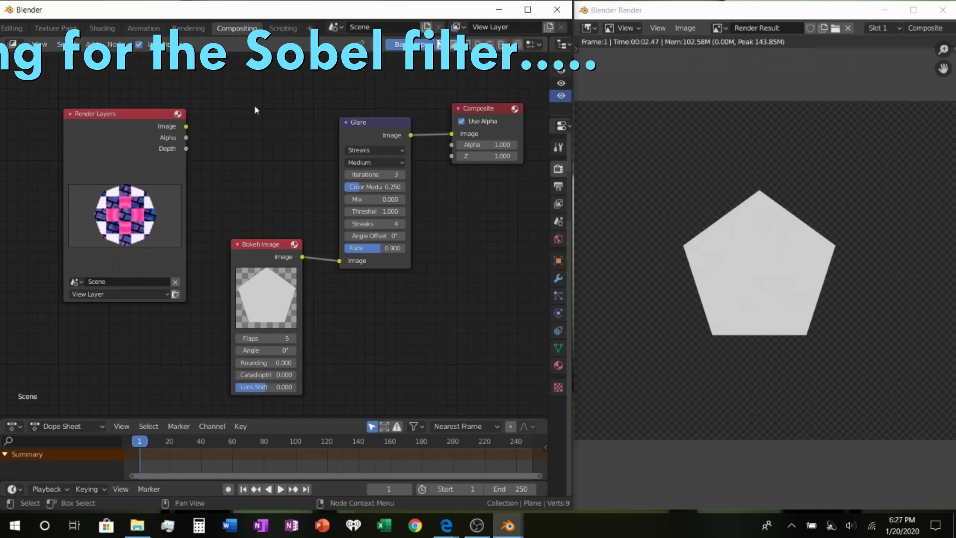
{"action": "left_click", "coordinate": [92, 44]}
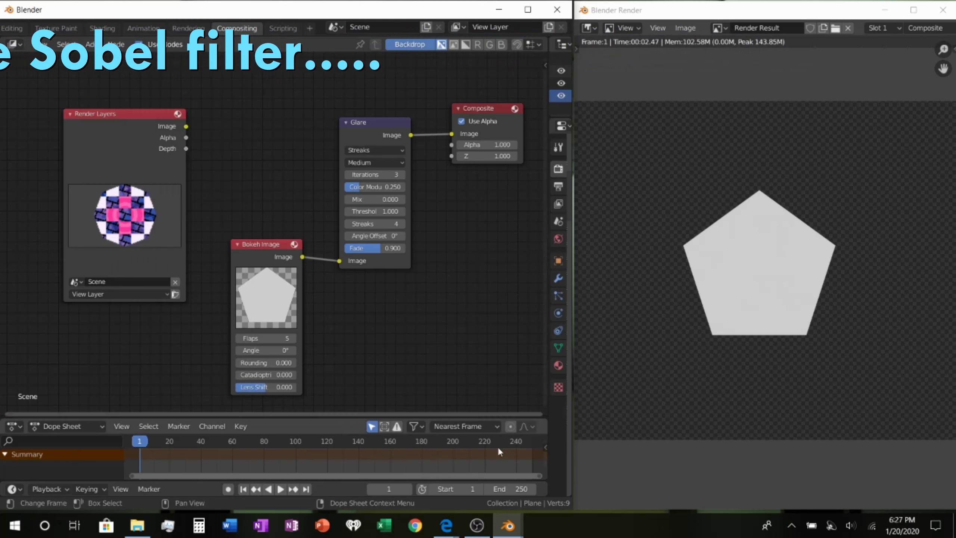
{"action": "left_click", "coordinate": [486, 524]}
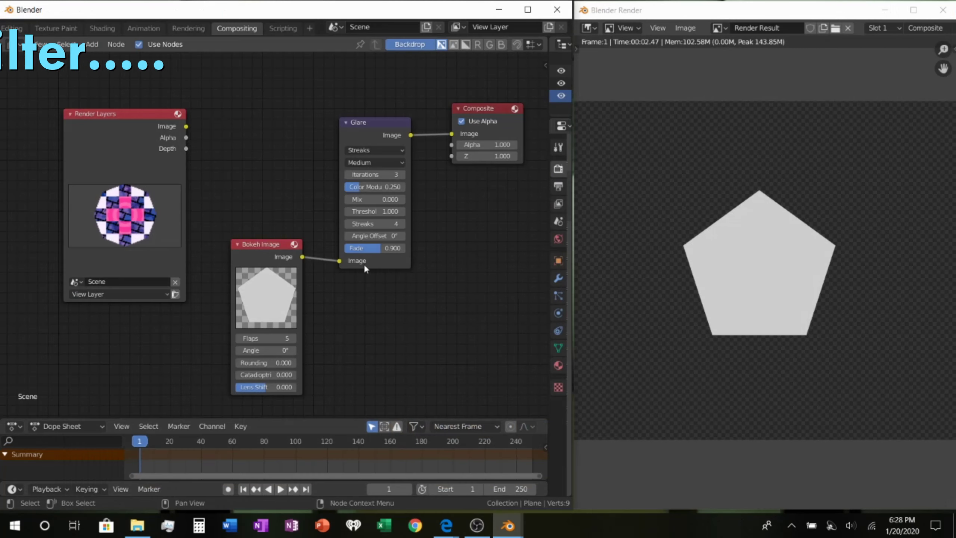
{"action": "left_click", "coordinate": [97, 49]}
Step: Add a Filter node wired Render Layers Image → Filter → Glare, and move Bokeh Image aside
{"action": "left_click", "coordinate": [180, 233]}
{"action": "left_click", "coordinate": [262, 143]}
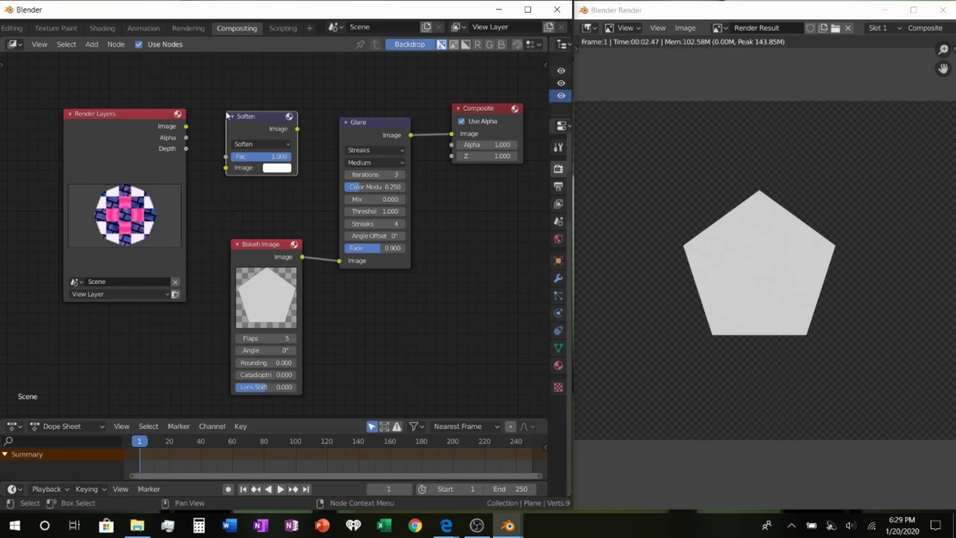
{"action": "left_click_drag", "start_coordinate": [186, 127], "coordinate": [226, 168]}
{"action": "left_click_drag", "start_coordinate": [297, 129], "coordinate": [339, 261]}
{"action": "left_click", "coordinate": [280, 244]}
{"action": "left_click_drag", "start_coordinate": [279, 249], "coordinate": [260, 248]}
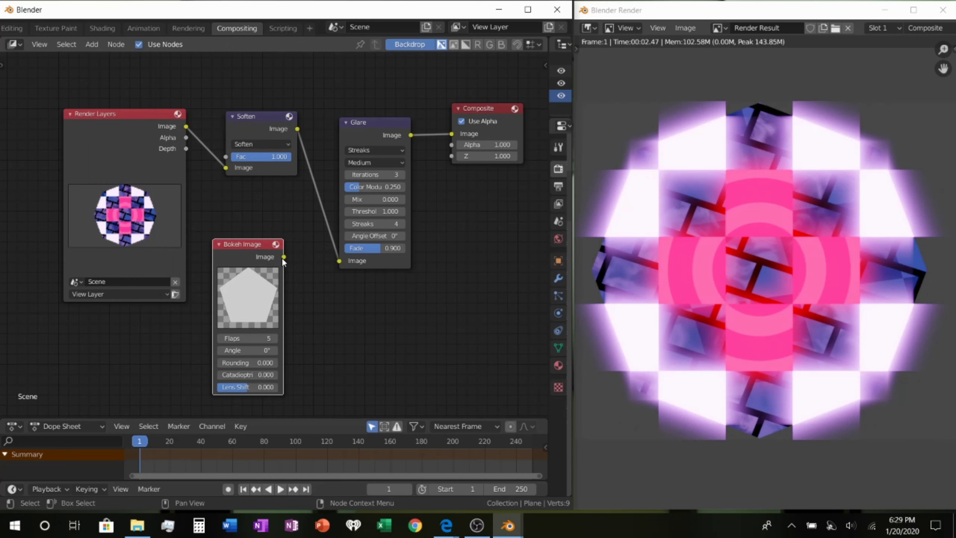
Step: Set the filter type to Sobel
{"action": "left_click", "coordinate": [262, 144]}
{"action": "left_click", "coordinate": [256, 189]}
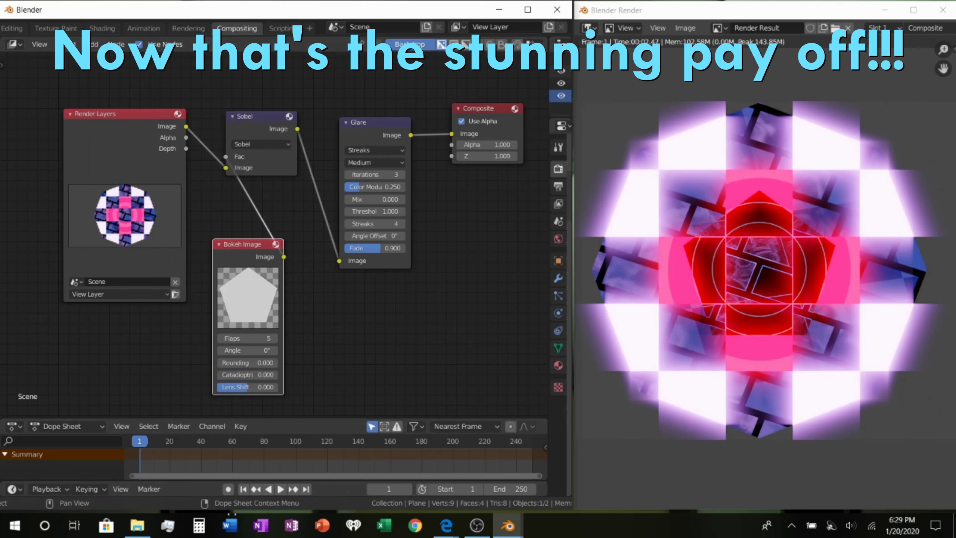
{"action": "scroll", "coordinate": [274, 233], "scroll_direction": "up", "scroll_amount": 1}
{"action": "left_click", "coordinate": [392, 135]}
Step: Set Glare to Fog Glow and give the bokeh 8 flaps with lens shift about 0.25
{"action": "left_click", "coordinate": [393, 176]}
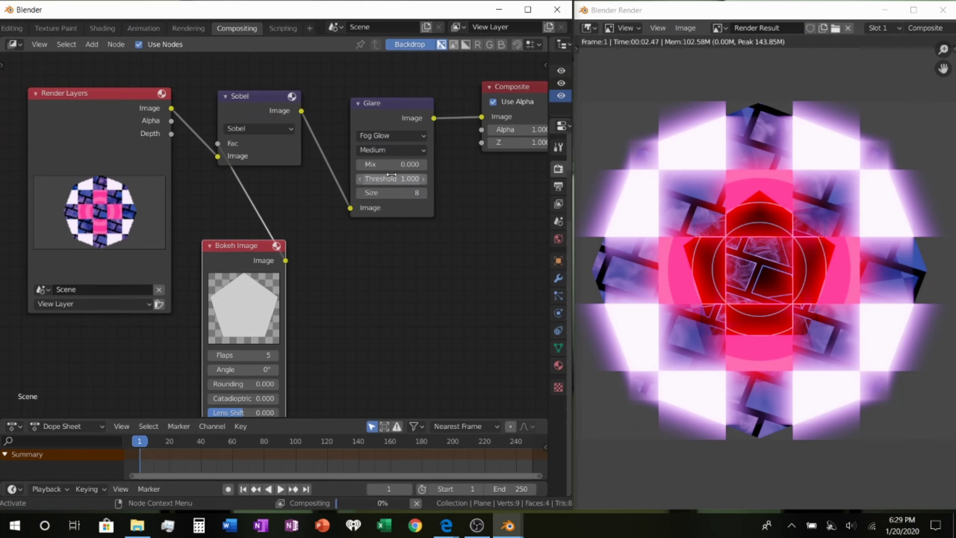
{"action": "left_click_drag", "start_coordinate": [241, 246], "coordinate": [239, 210]}
{"action": "double_click", "coordinate": [274, 319]}
{"action": "left_click", "coordinate": [274, 319]}
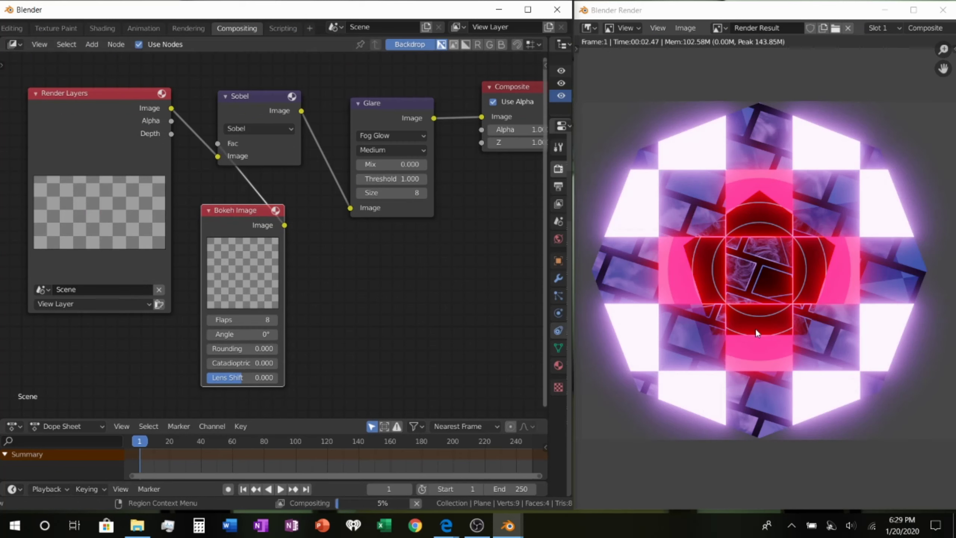
{"action": "mouse_move", "coordinate": [241, 378]}
{"action": "left_mouse_down"}
{"action": "mouse_move", "coordinate": [264, 378]}
{"action": "mouse_move", "coordinate": [241, 377]}
{"action": "left_mouse_up"}
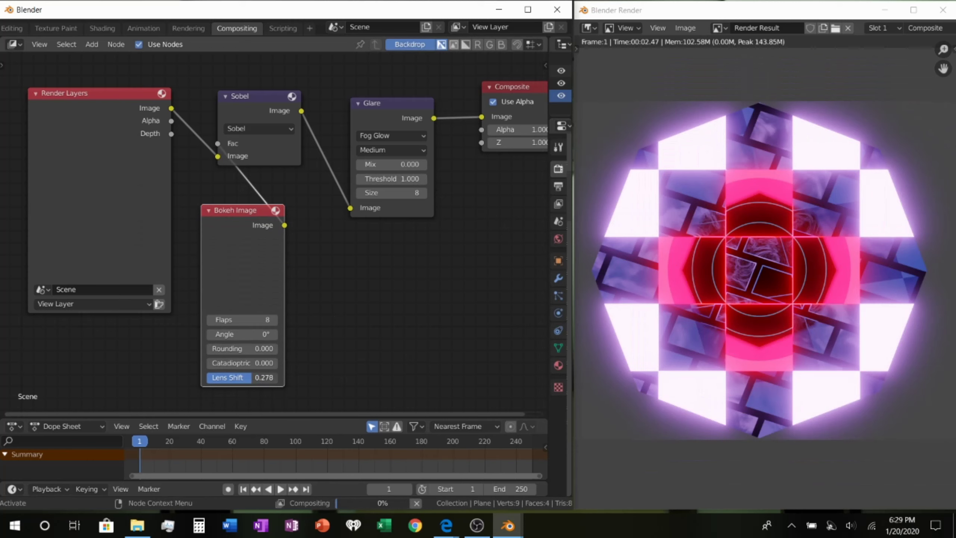
{"action": "left_click_drag", "start_coordinate": [240, 377], "coordinate": [250, 377]}
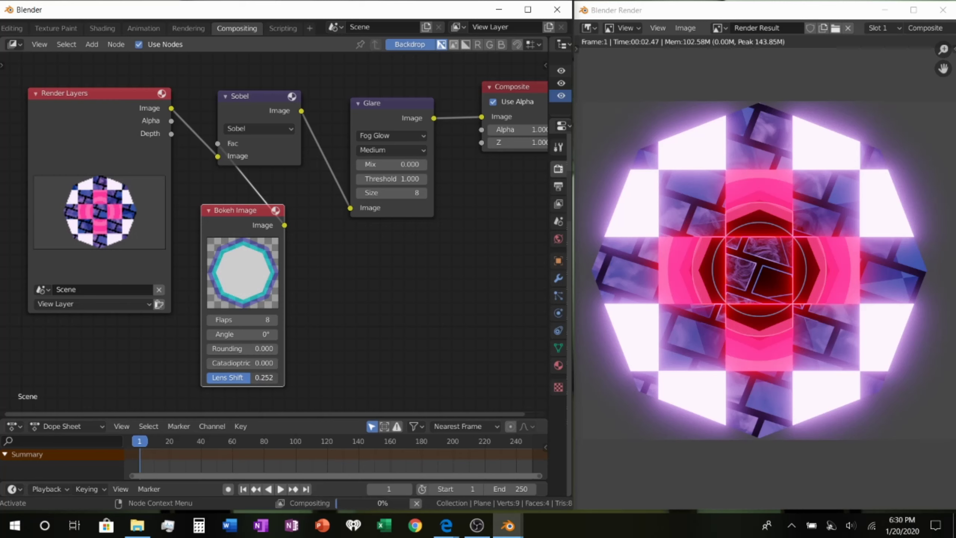
Step: Adjust the Glare mix and raise the threshold to 1.2
{"action": "middle_click_drag", "start_coordinate": [384, 239], "coordinate": [305, 253]}
{"action": "left_click_drag", "start_coordinate": [331, 178], "coordinate": [312, 178]}
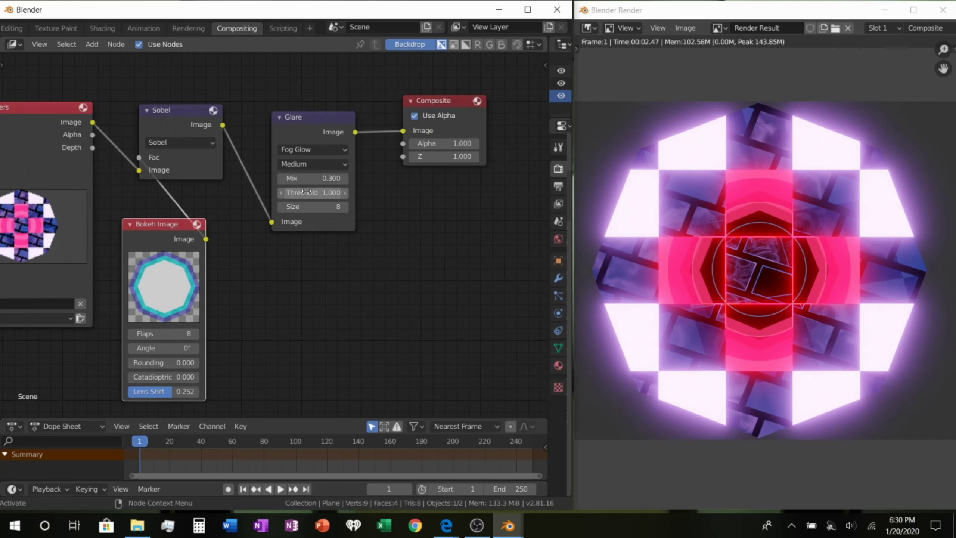
{"action": "left_click_drag", "start_coordinate": [304, 192], "coordinate": [314, 192]}
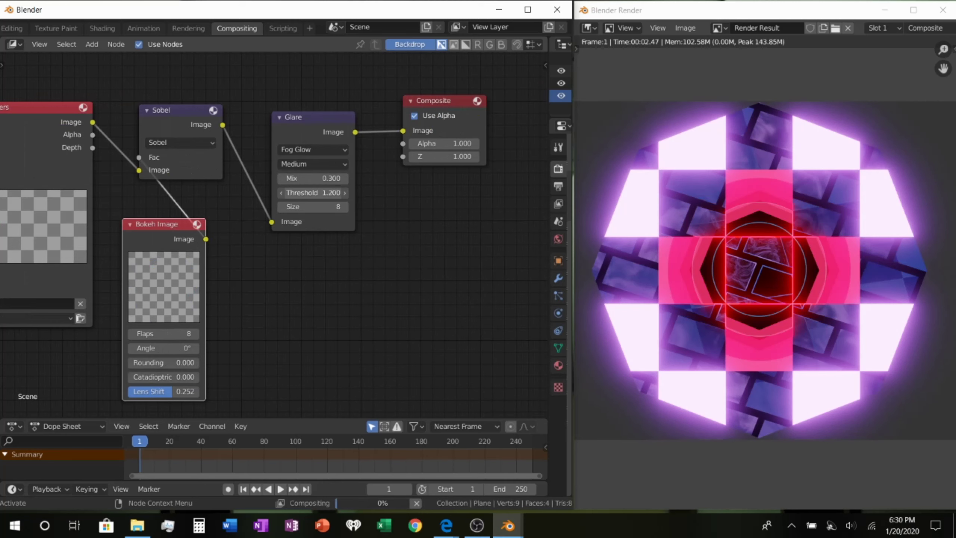
{"action": "key", "text": "Home"}
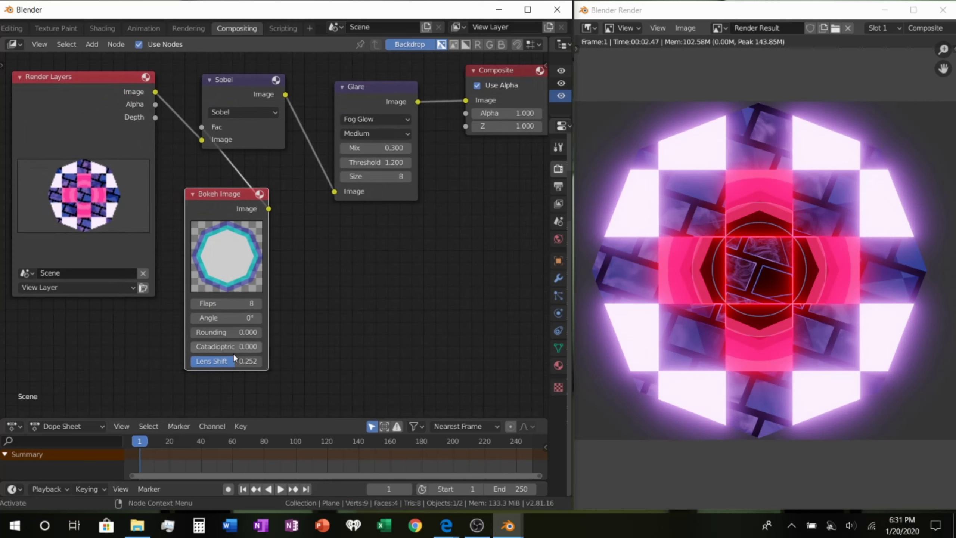
Step: Fine-tune the bokeh lens shift, set Glare mix to 0.4 and threshold to 1.9
{"action": "left_click_drag", "start_coordinate": [230, 361], "coordinate": [245, 360]}
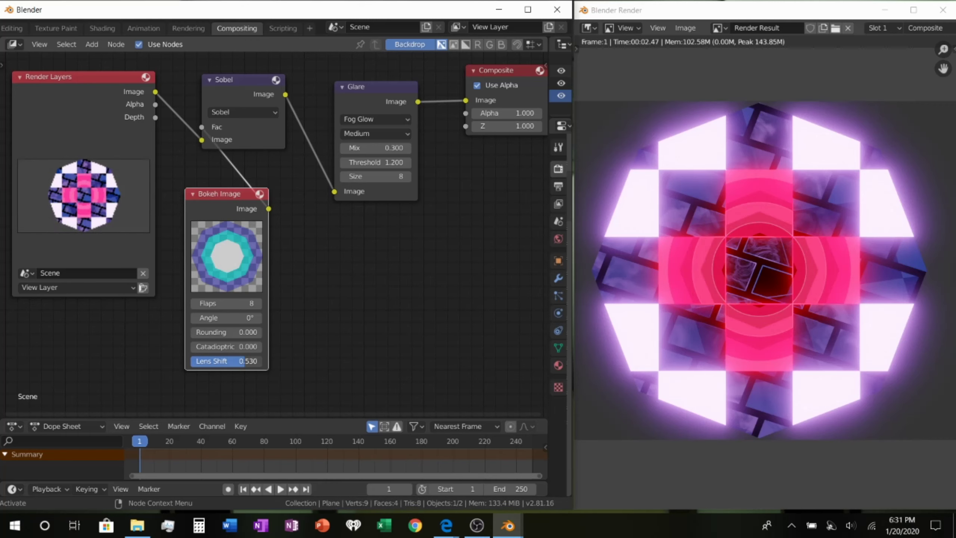
{"action": "left_click_drag", "start_coordinate": [245, 361], "coordinate": [236, 361]}
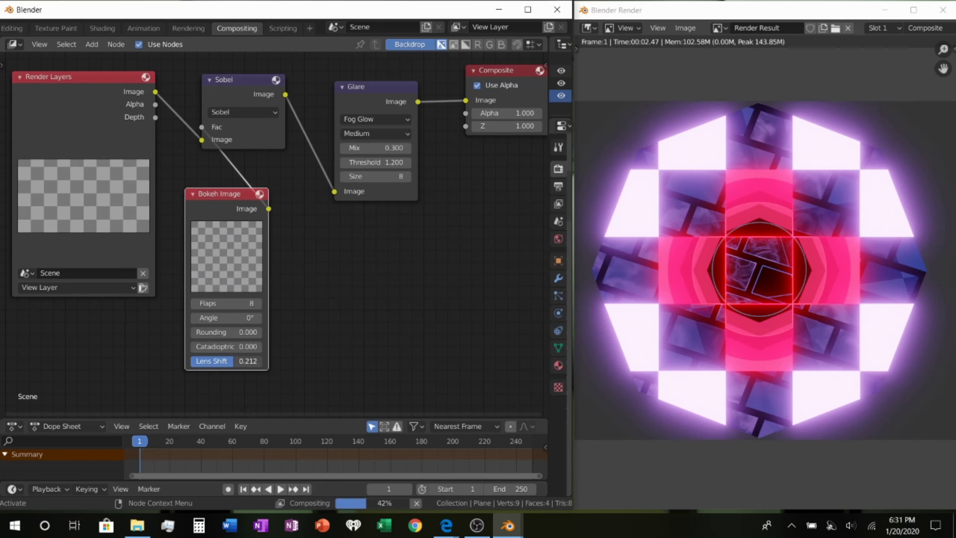
{"action": "middle_click_drag", "start_coordinate": [186, 135], "coordinate": [190, 193]}
{"action": "left_click", "coordinate": [412, 207]}
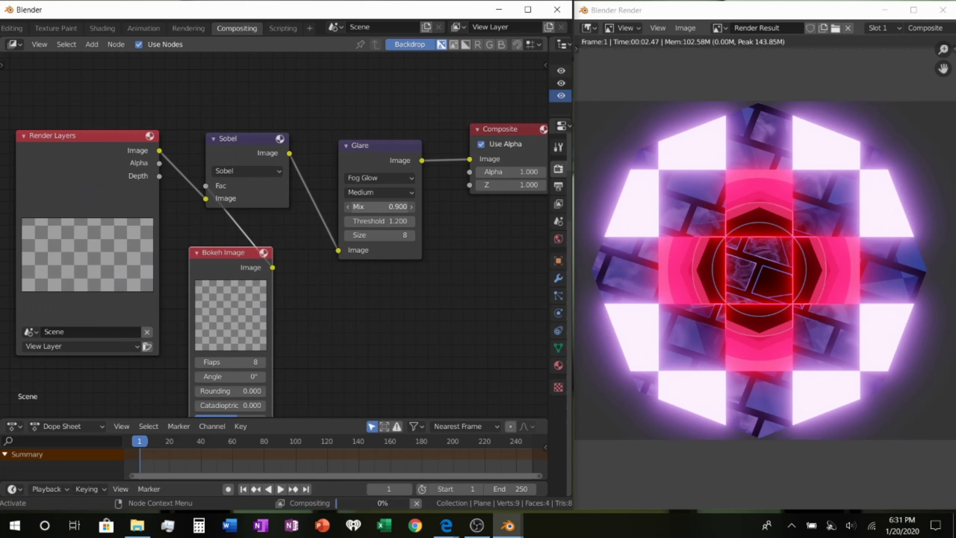
{"action": "left_click", "coordinate": [411, 207]}
{"action": "left_click", "coordinate": [348, 207]}
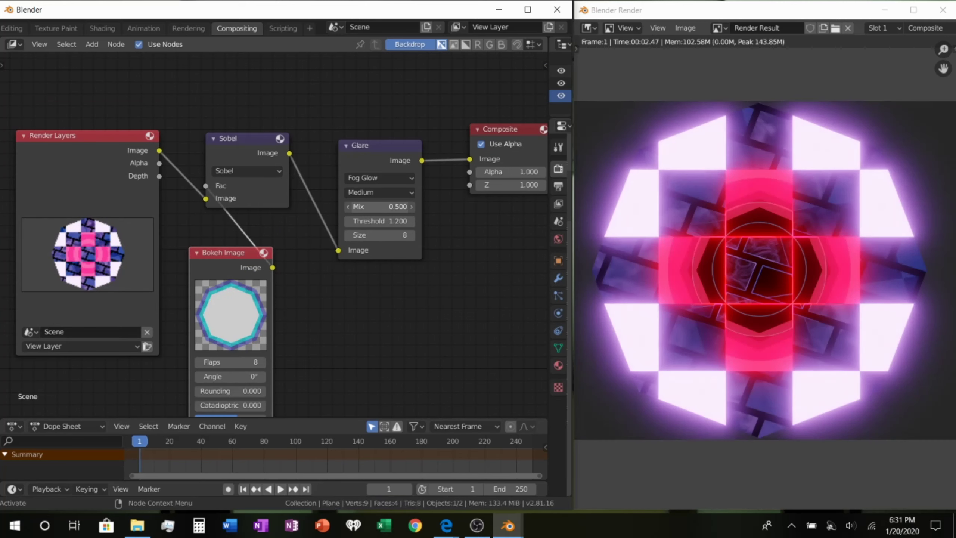
{"action": "mouse_move", "coordinate": [377, 221]}
{"action": "left_mouse_down"}
{"action": "mouse_move", "coordinate": [399, 221]}
{"action": "mouse_move", "coordinate": [377, 221]}
{"action": "left_mouse_up"}
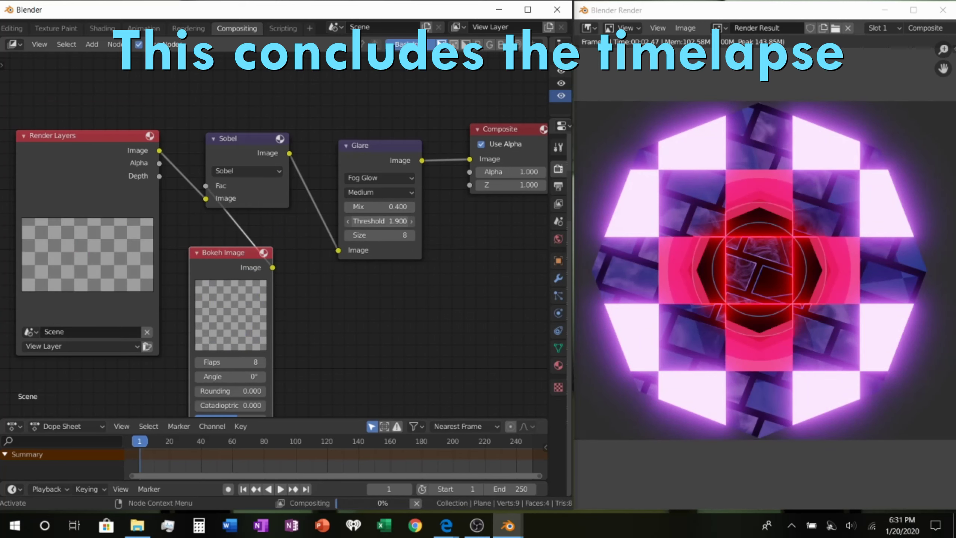
{"action": "scroll", "coordinate": [452, 228], "scroll_direction": "down", "scroll_amount": 2}
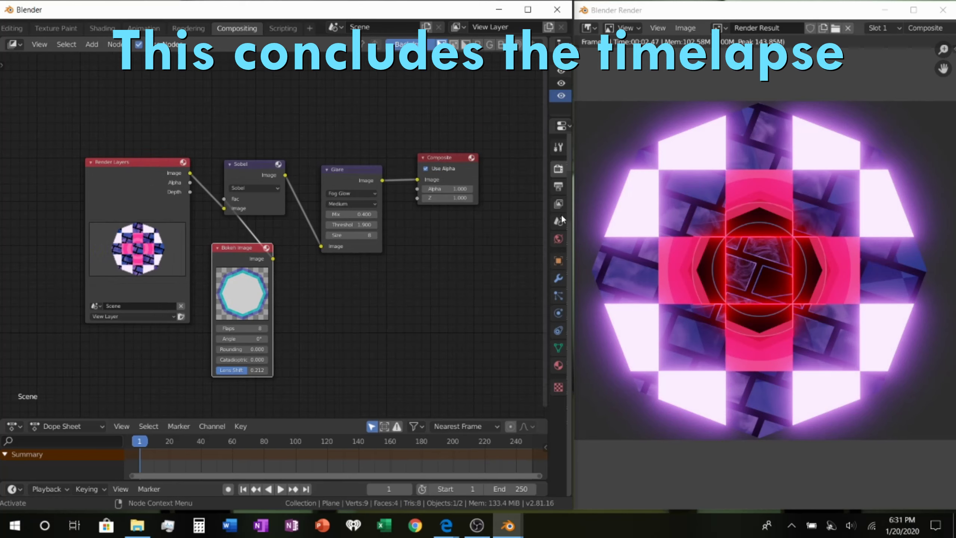
Step: Save the render as Abstract4.png in the Blender videos folder
{"action": "left_click", "coordinate": [685, 28]}
{"action": "left_click", "coordinate": [716, 117]}
{"action": "left_click", "coordinate": [41, 286]}
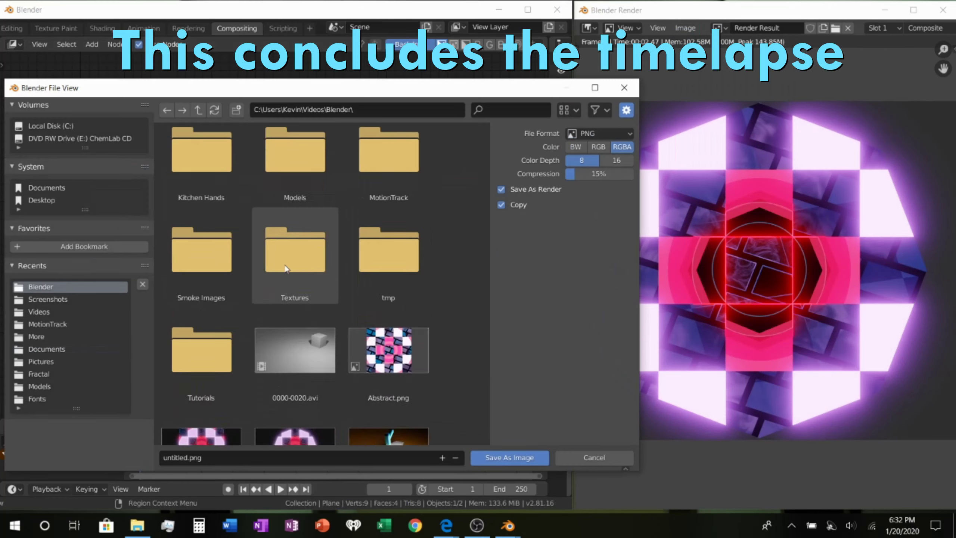
{"action": "scroll", "coordinate": [294, 282], "scroll_direction": "down", "scroll_amount": 5}
{"action": "left_click", "coordinate": [372, 459]}
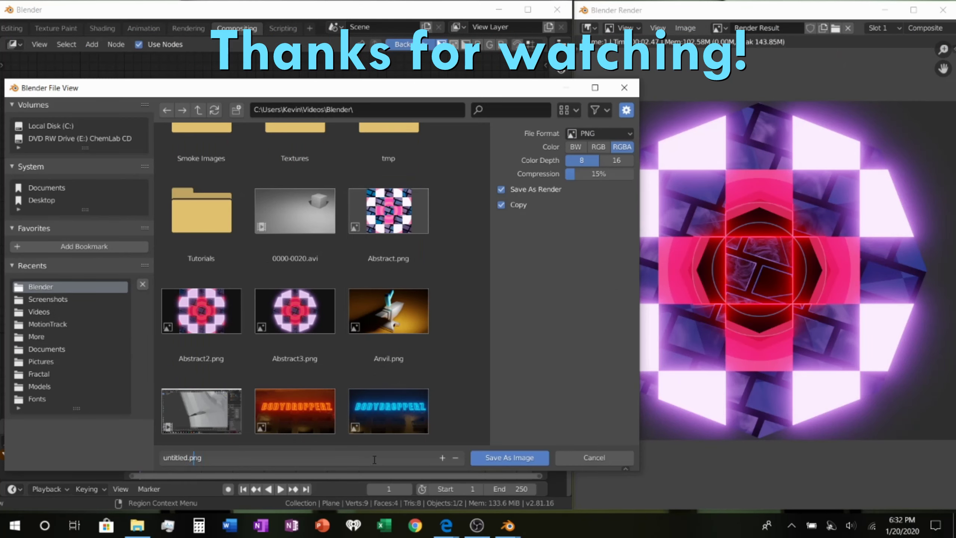
{"action": "type", "text": "Abstract4"}
{"action": "key", "text": "Return"}
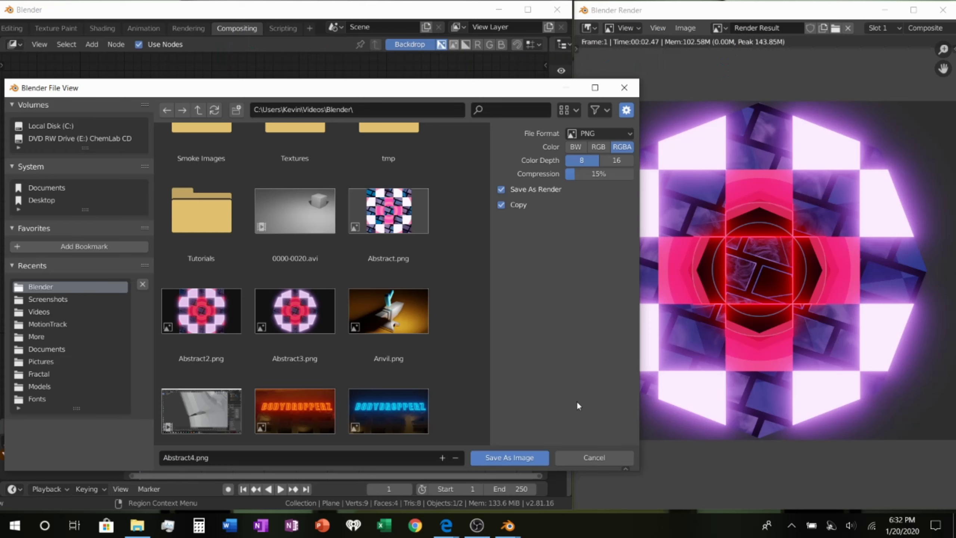
Step: Cycle through Layout, Shading and Compositing workspaces, then display the final glowing octagon render
{"action": "scroll", "coordinate": [78, 30], "scroll_direction": "up", "scroll_amount": 5}
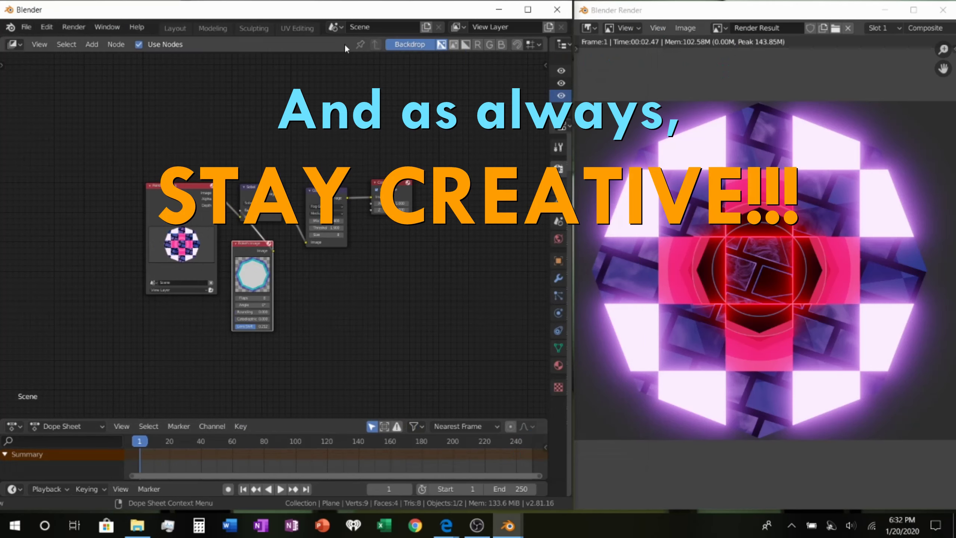
{"action": "left_click", "coordinate": [175, 28]}
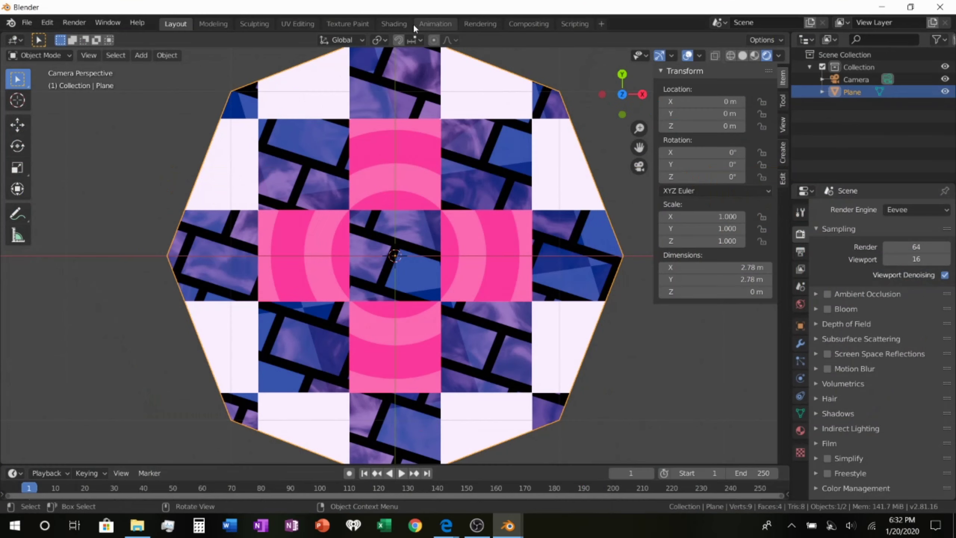
{"action": "left_click", "coordinate": [394, 24]}
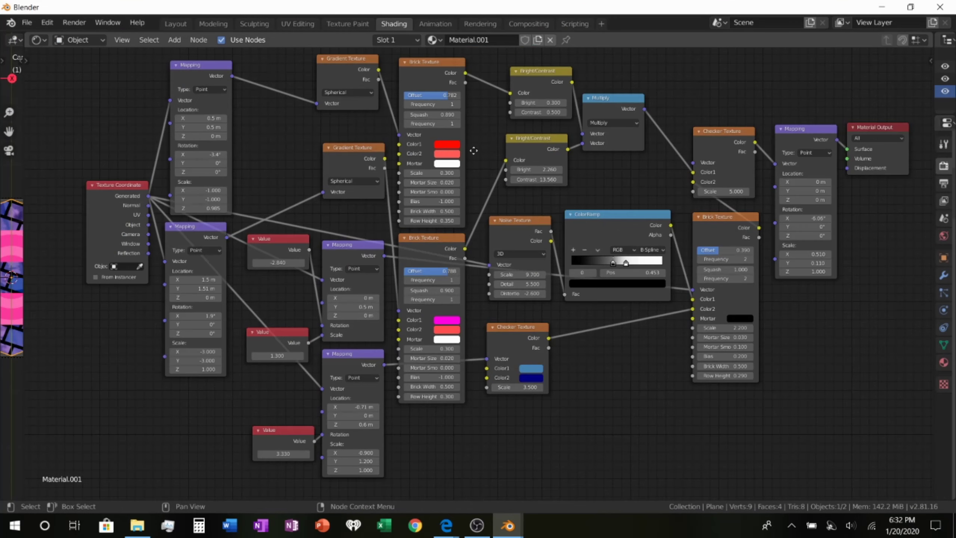
{"action": "left_click", "coordinate": [529, 24]}
{"action": "key", "text": "F12"}
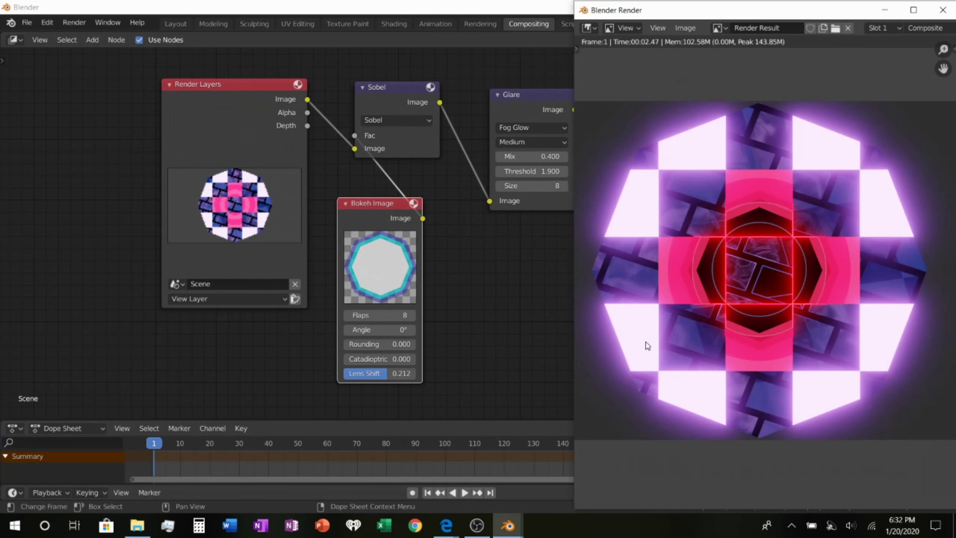
{"action": "scroll", "coordinate": [636, 337], "scroll_direction": "up", "scroll_amount": 1}
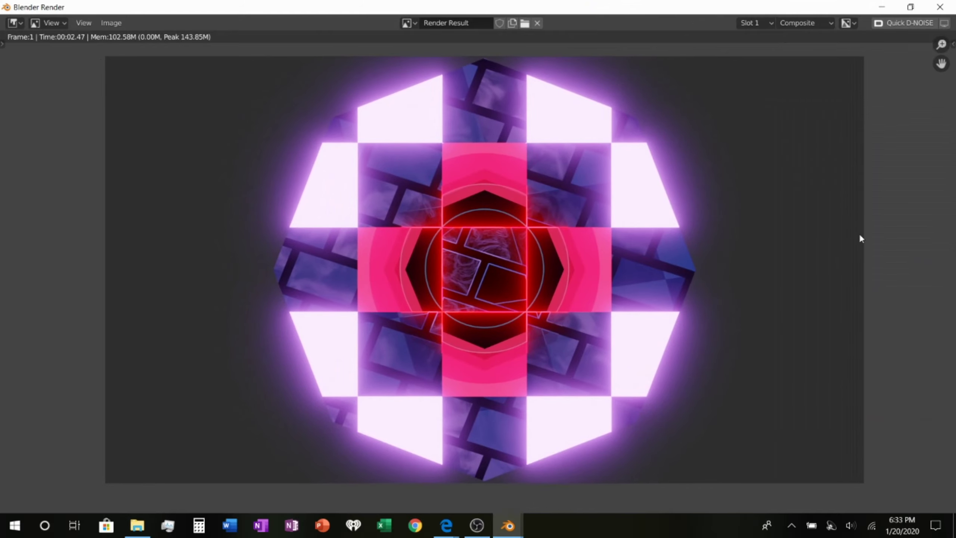